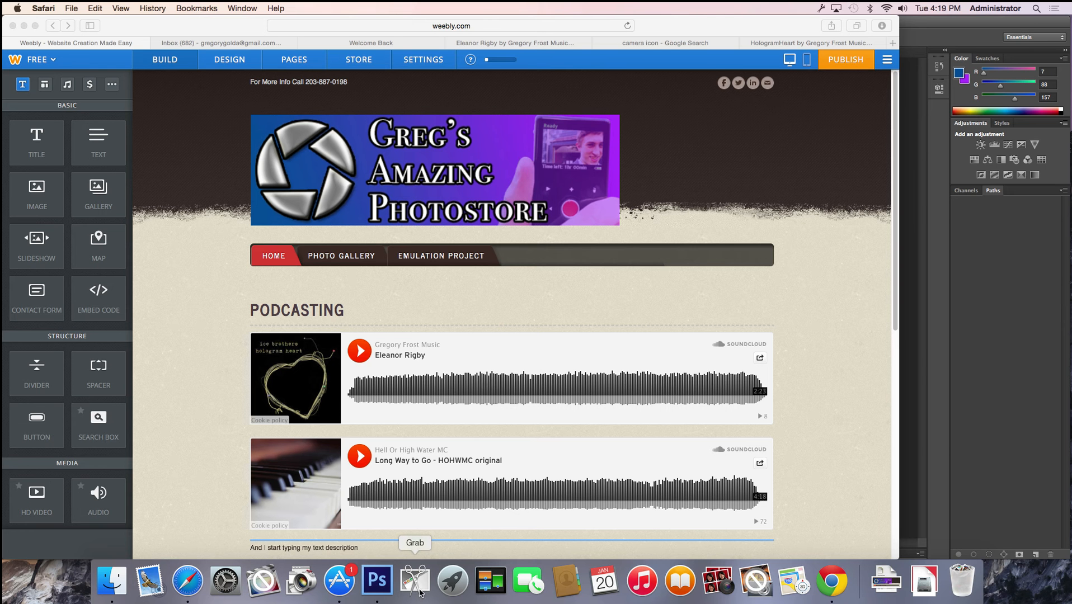
Use Grab's selection capture to screenshot the website's photostore banner and navigation bar
{"action": "left_click", "coordinate": [420, 592]}
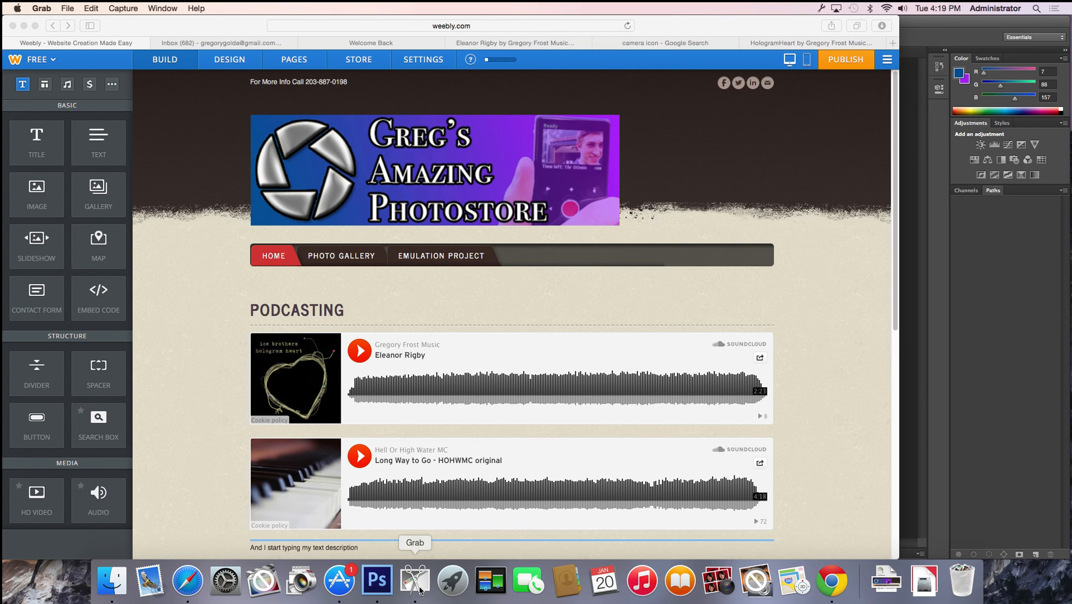
{"action": "left_click", "coordinate": [124, 9]}
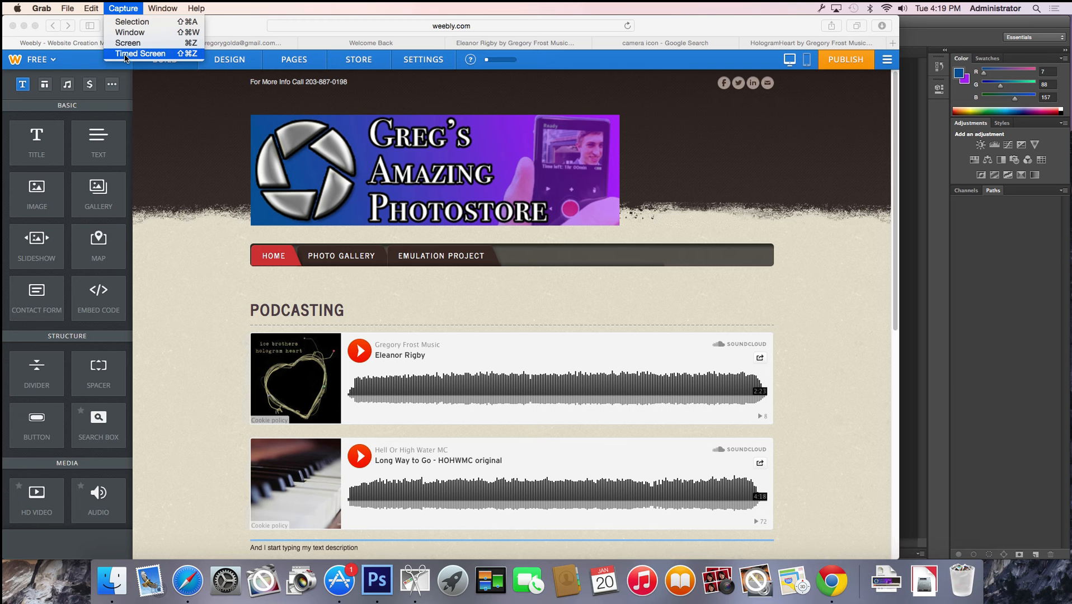
{"action": "left_click", "coordinate": [130, 22]}
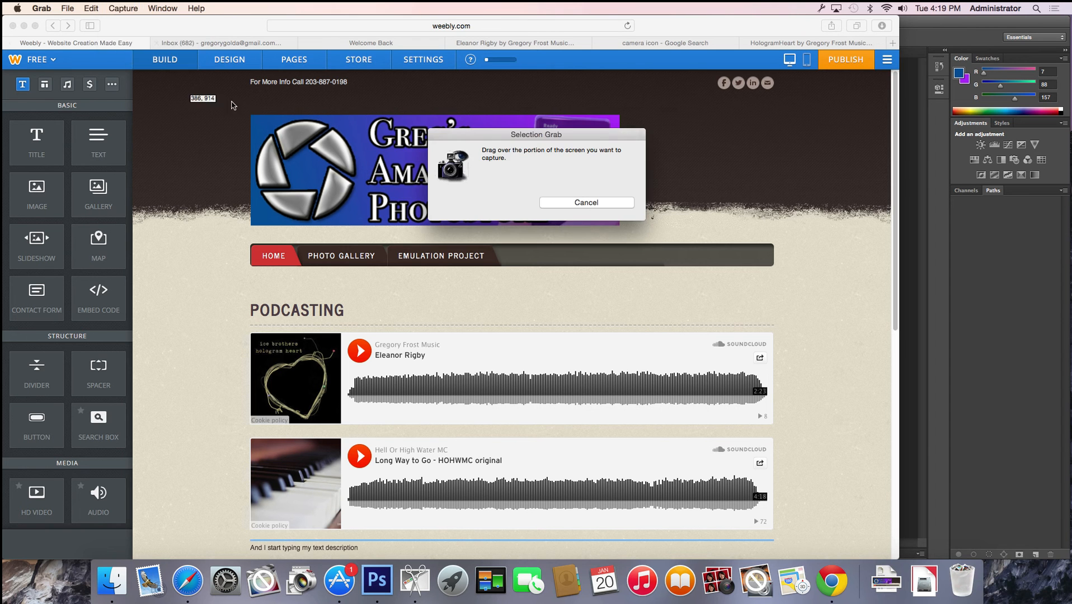
{"action": "left_click_drag", "start_coordinate": [234, 100], "coordinate": [789, 289]}
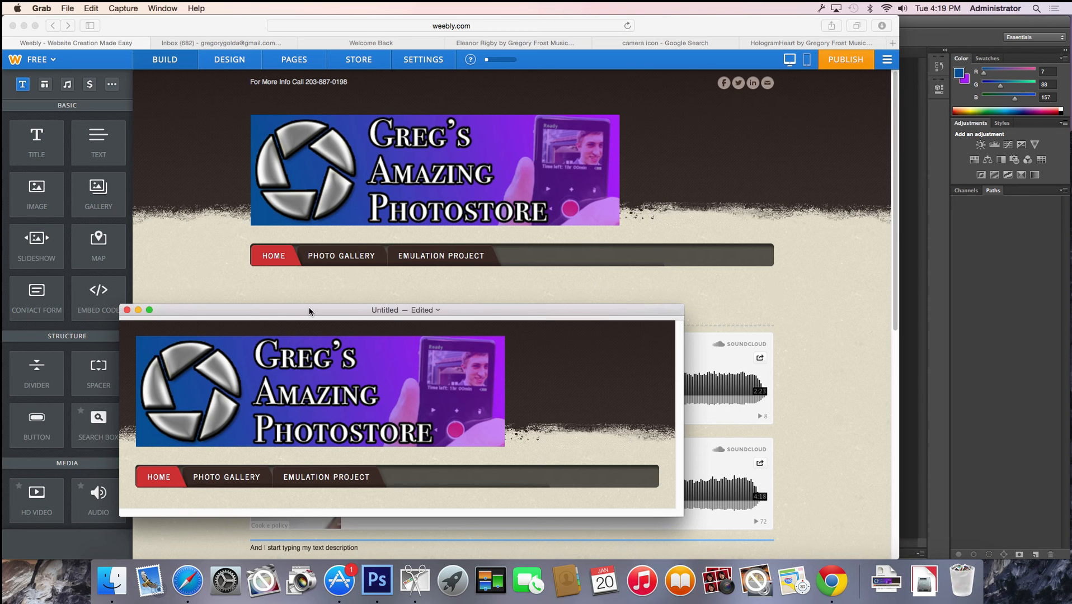
{"action": "left_click", "coordinate": [67, 8]}
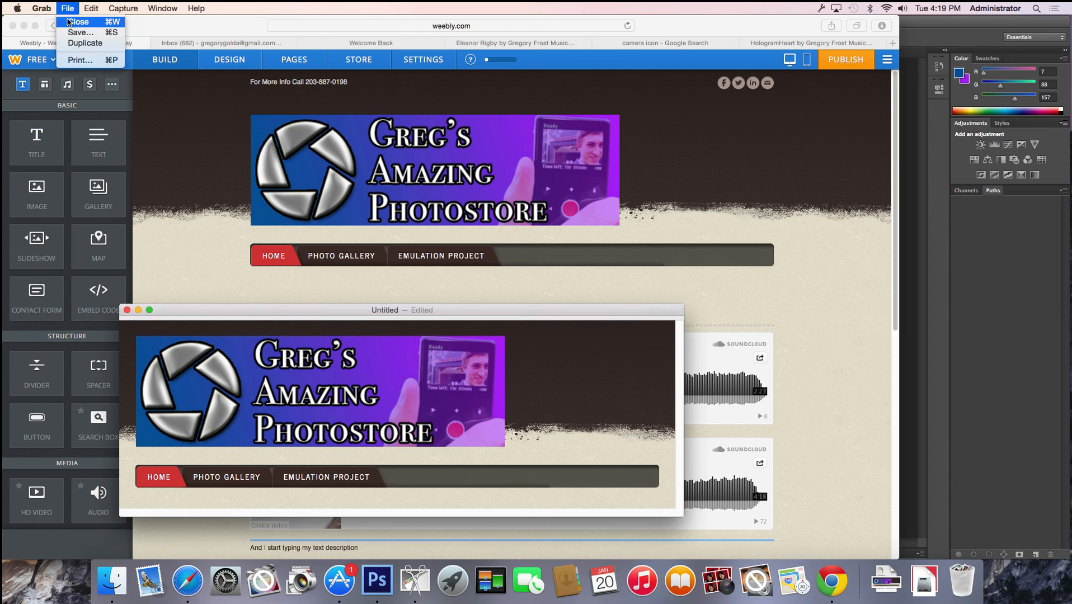
Save the Grab capture as 'screencap' in the default location and close its window
{"action": "left_click", "coordinate": [74, 32]}
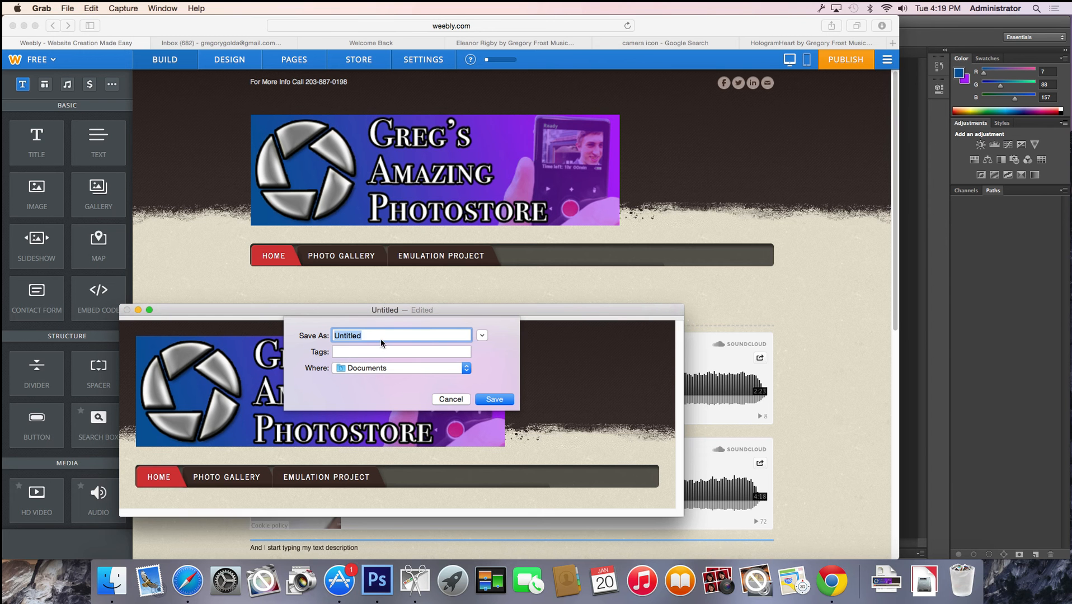
{"action": "type", "text": "screencap"}
{"action": "left_click", "coordinate": [387, 368]}
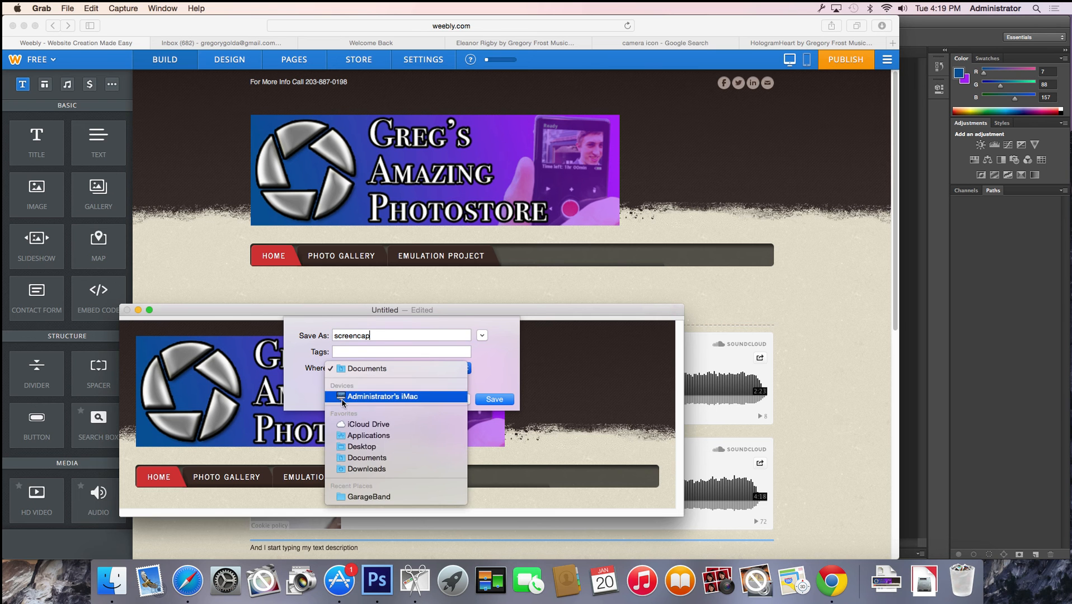
{"action": "left_click", "coordinate": [485, 420]}
{"action": "left_click", "coordinate": [491, 400]}
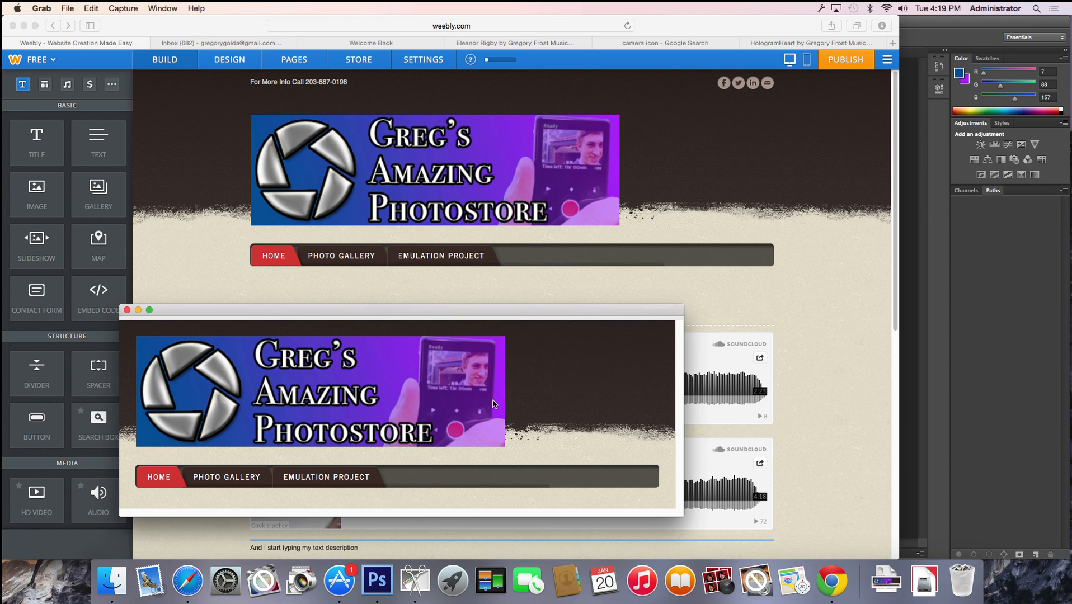
{"action": "left_click", "coordinate": [127, 310]}
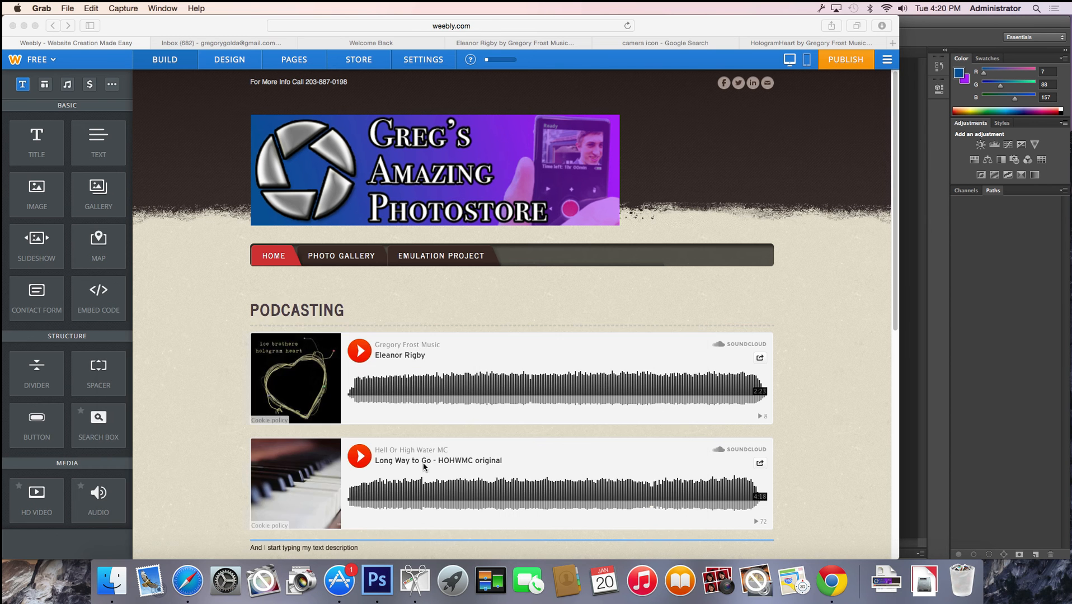
{"action": "left_click", "coordinate": [377, 581]}
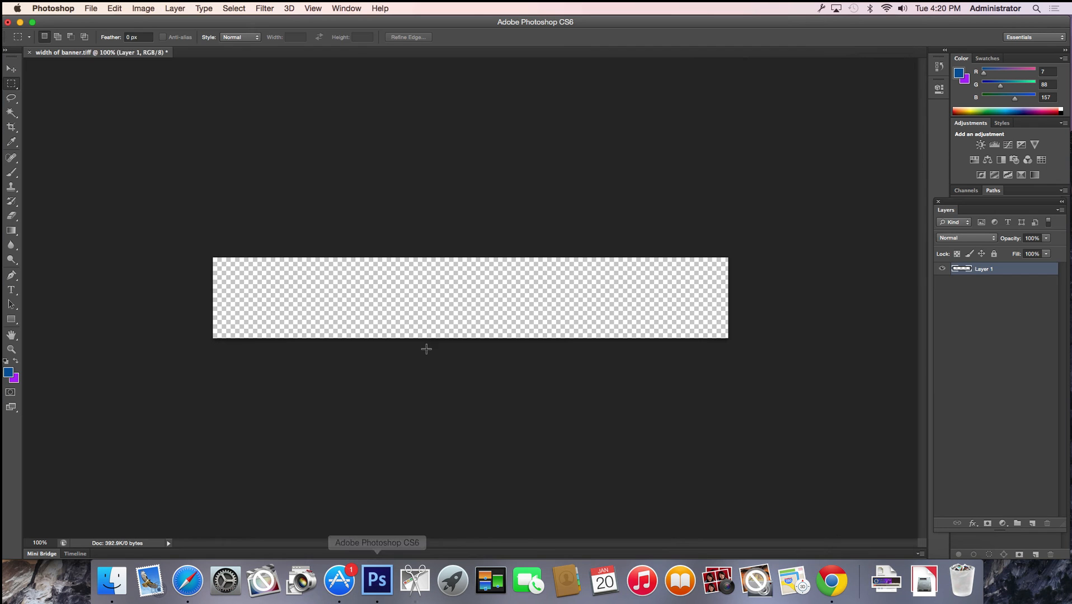
Open screencap.tiff in Photoshop as a new document tab
{"action": "left_click", "coordinate": [92, 8]}
{"action": "left_click", "coordinate": [96, 39]}
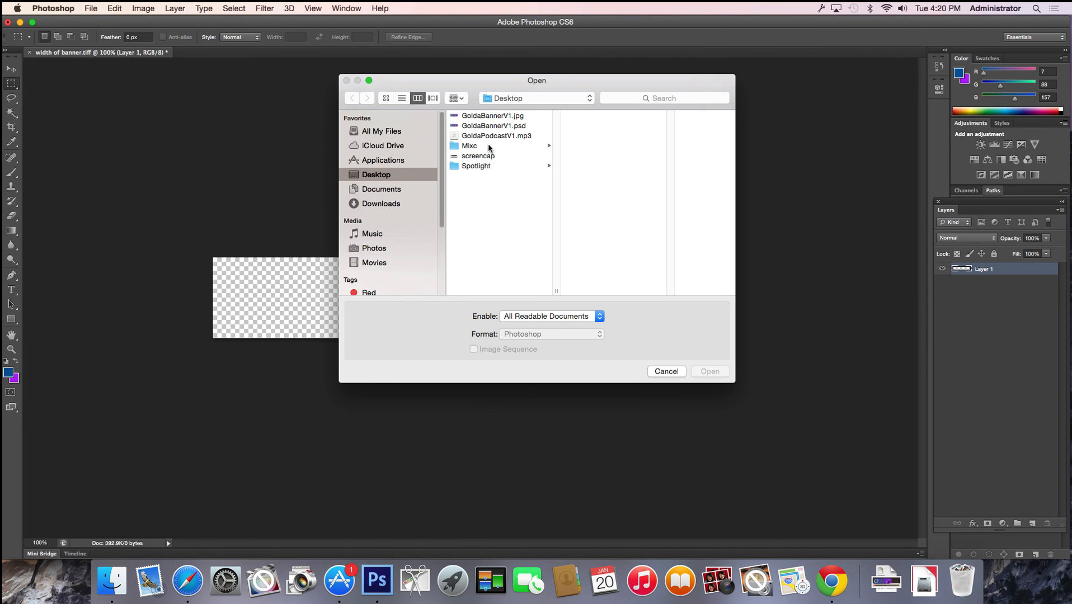
{"action": "double_click", "coordinate": [478, 156]}
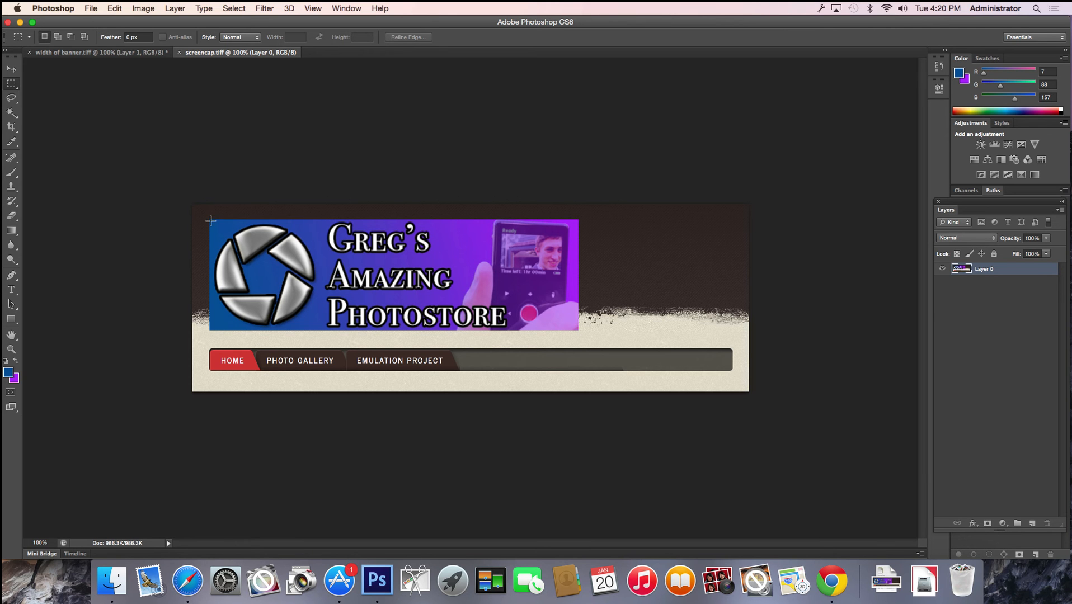
Marquee-select the roughly 12.9 by 2 inch banner strip at the top and crop to it
{"action": "left_click_drag", "start_coordinate": [210, 219], "coordinate": [729, 302]}
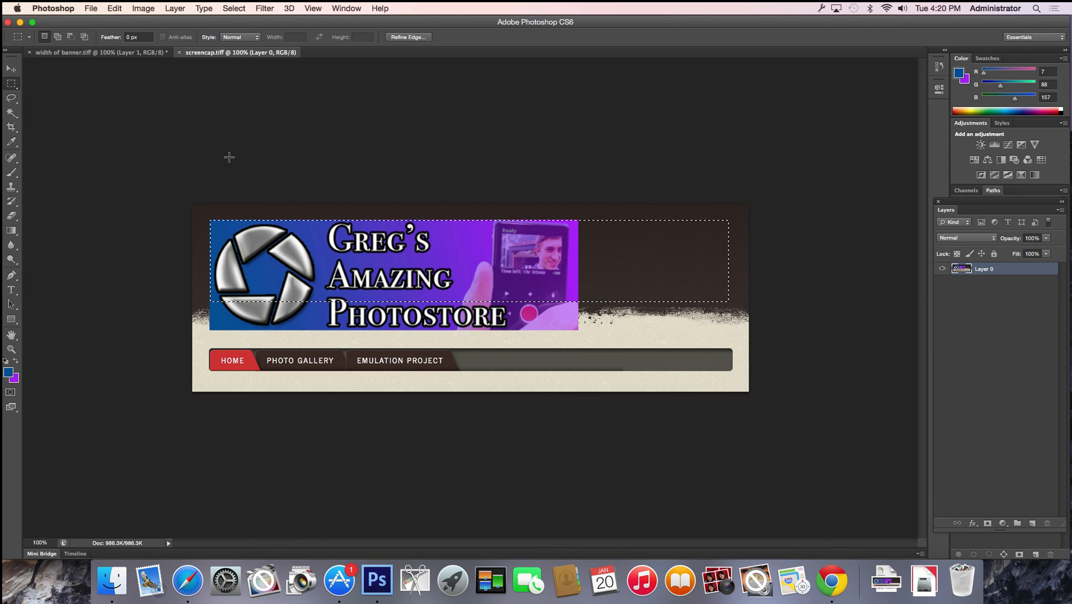
{"action": "left_click", "coordinate": [143, 7]}
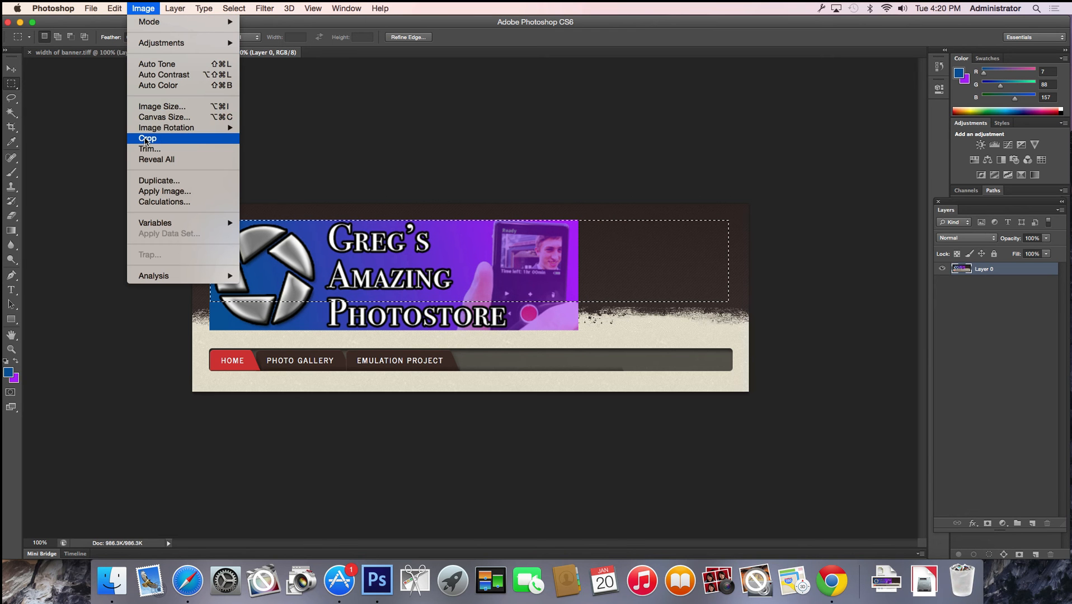
{"action": "left_click", "coordinate": [146, 138]}
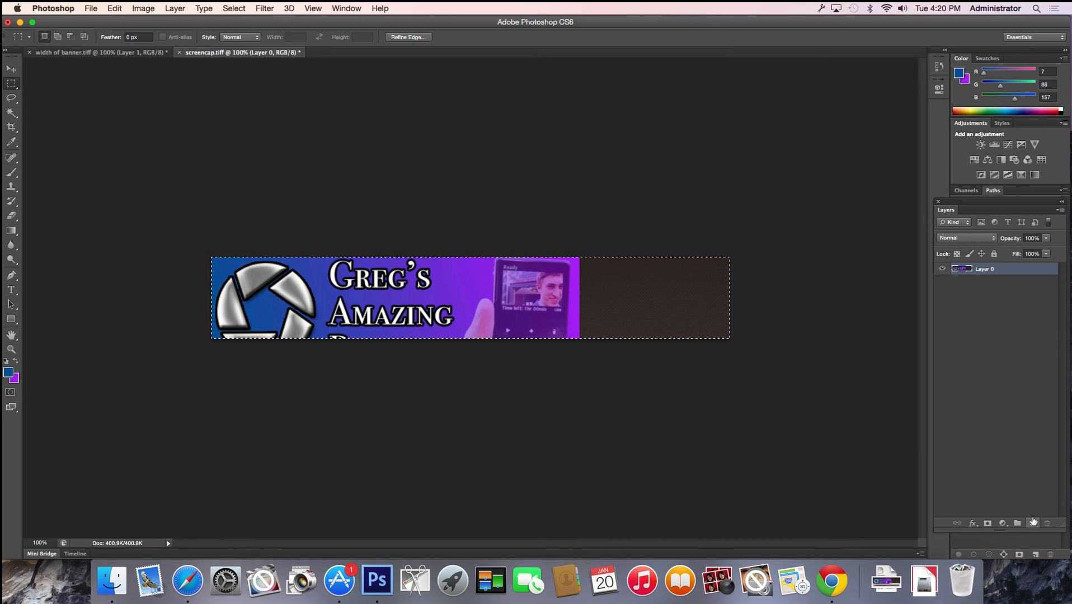
Add empty Layer 1 and delete screenshot Layer 0, turning off the confirmation prompt
{"action": "left_click", "coordinate": [1032, 521]}
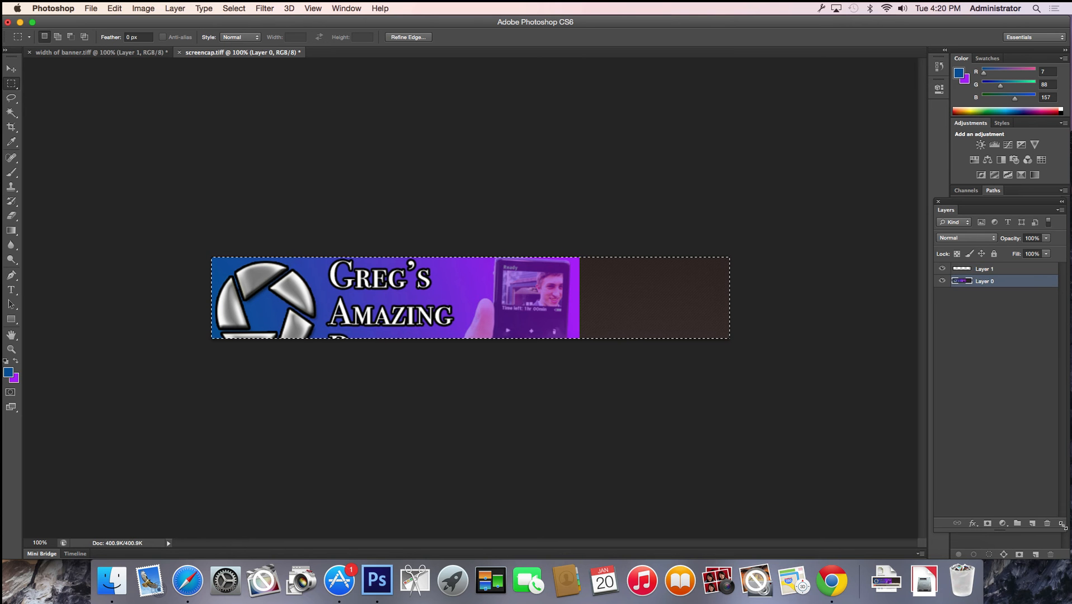
{"action": "left_click", "coordinate": [1048, 523]}
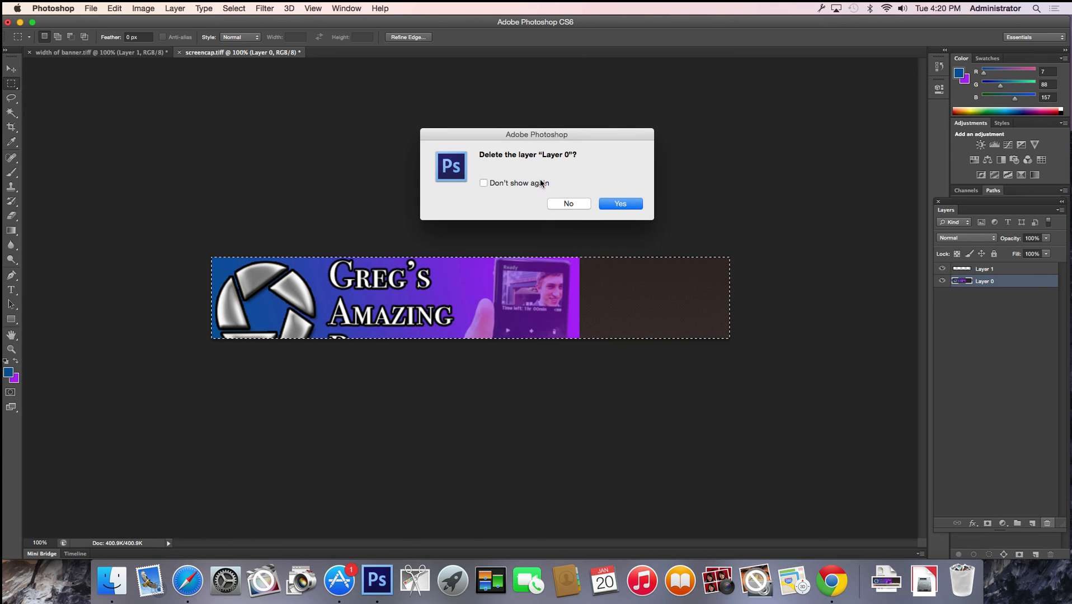
{"action": "left_click", "coordinate": [541, 183]}
{"action": "left_click", "coordinate": [616, 204]}
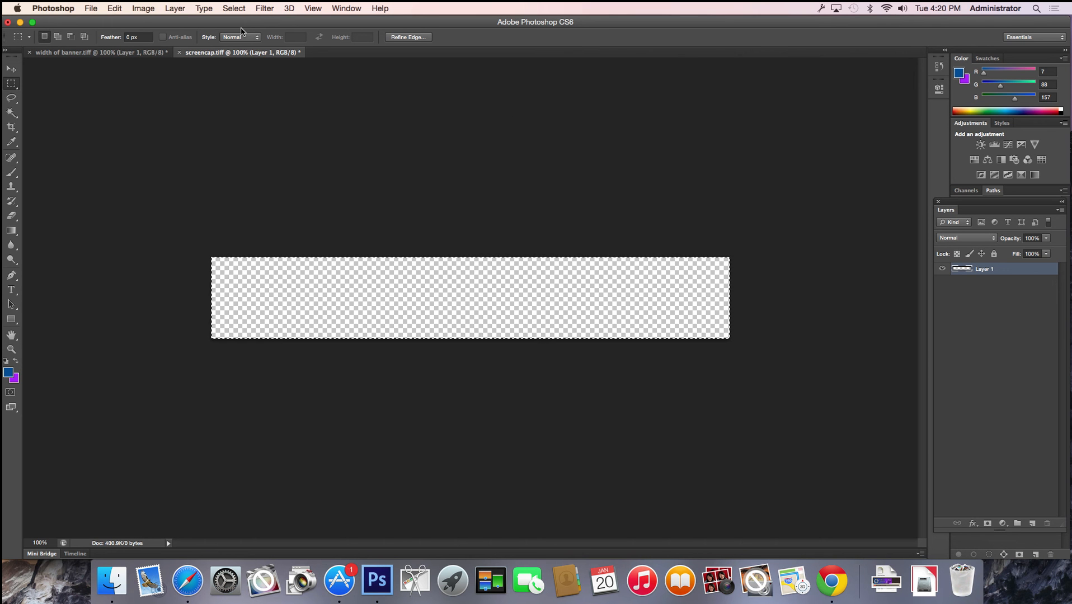
{"action": "left_click", "coordinate": [174, 8]}
Set the Image Size to 900 pixels wide by 150 pixels high
{"action": "mouse_move", "coordinate": [143, 7]}
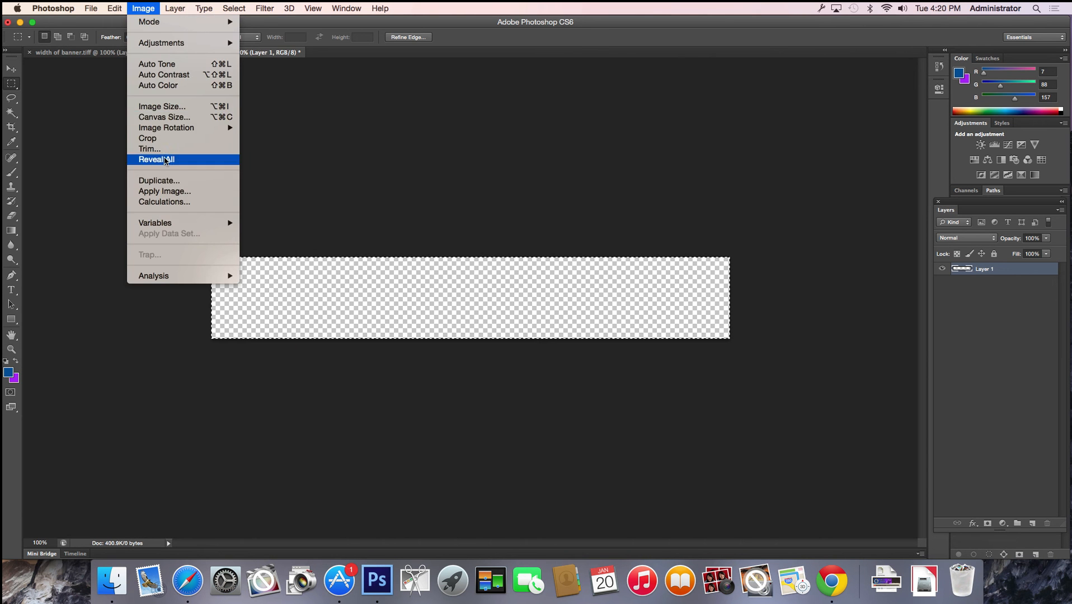
{"action": "left_click", "coordinate": [175, 107]}
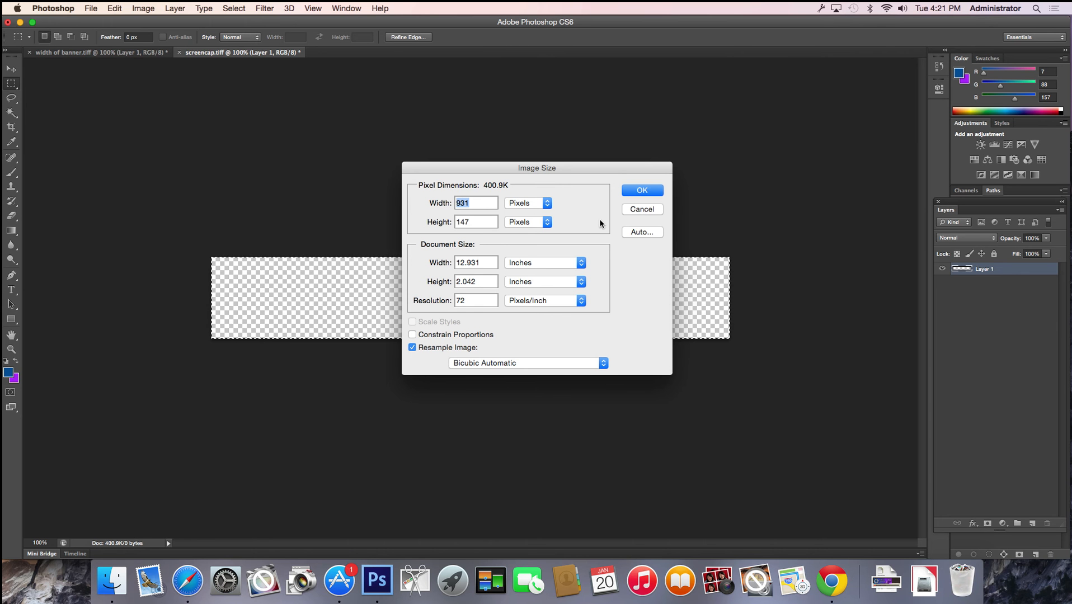
{"action": "type", "text": "900"}
{"action": "double_click", "coordinate": [463, 222]}
{"action": "type", "text": "150"}
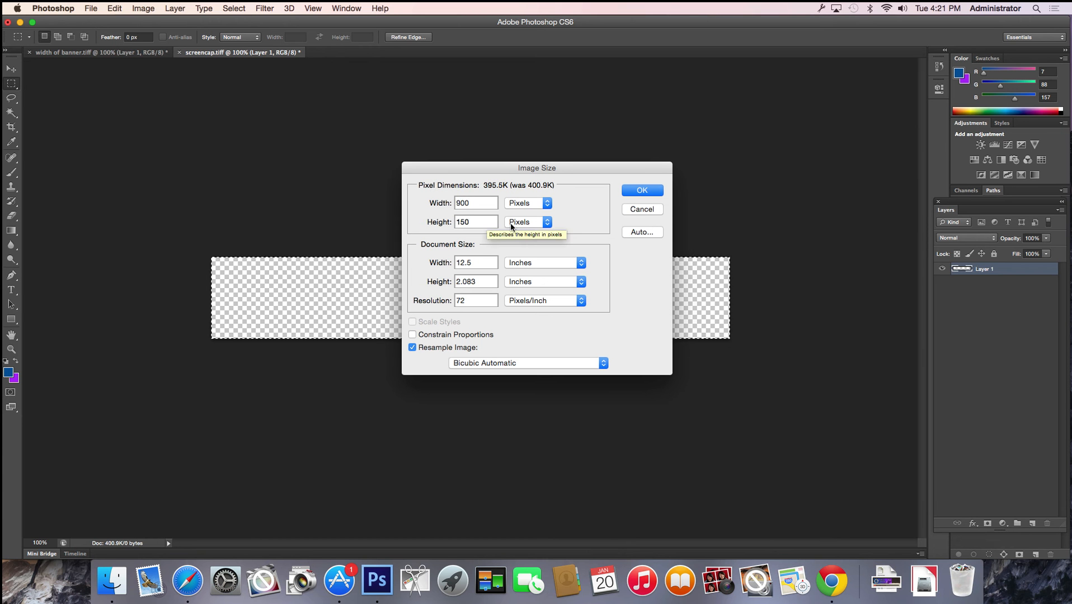
{"action": "left_click", "coordinate": [639, 190]}
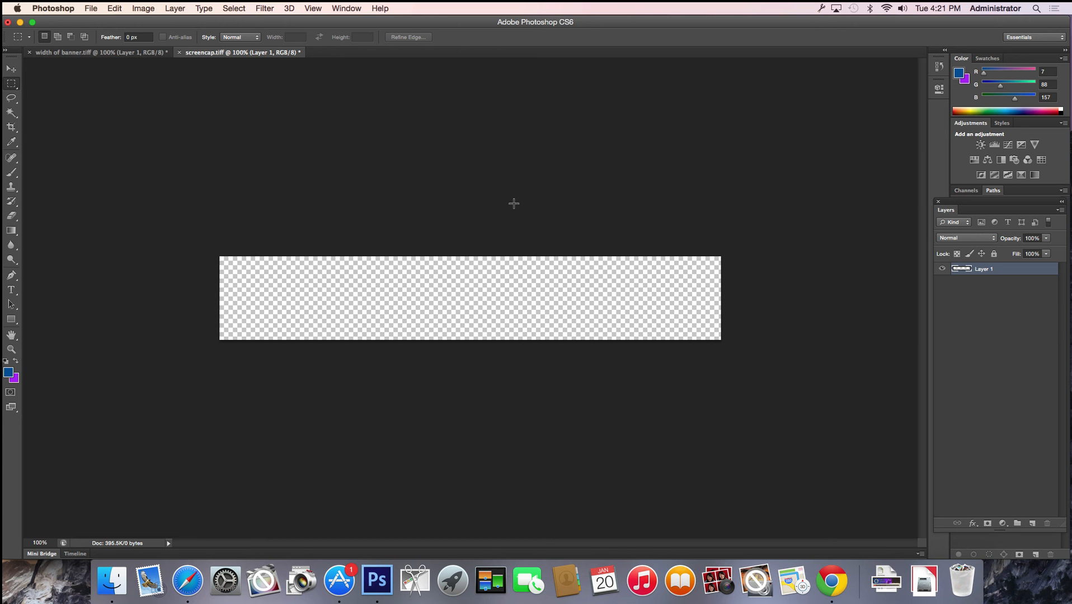
Start a new document and name it 'GoldaBanneV1'
{"action": "left_click", "coordinate": [90, 8]}
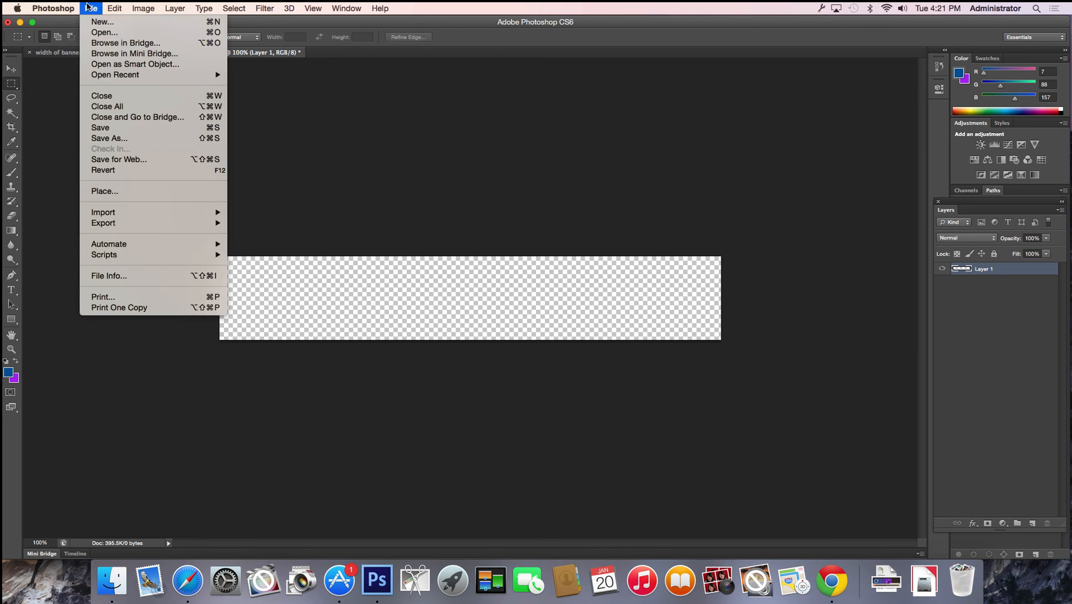
{"action": "left_click", "coordinate": [94, 24]}
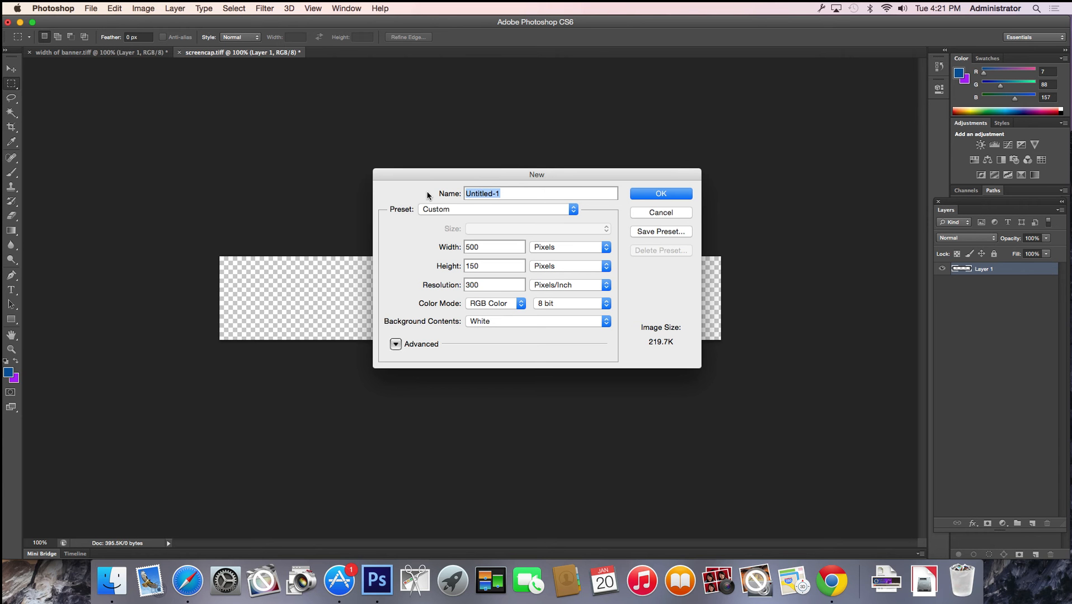
{"action": "type", "text": "GoldaBanneV1"}
{"action": "key", "text": "Tab"}
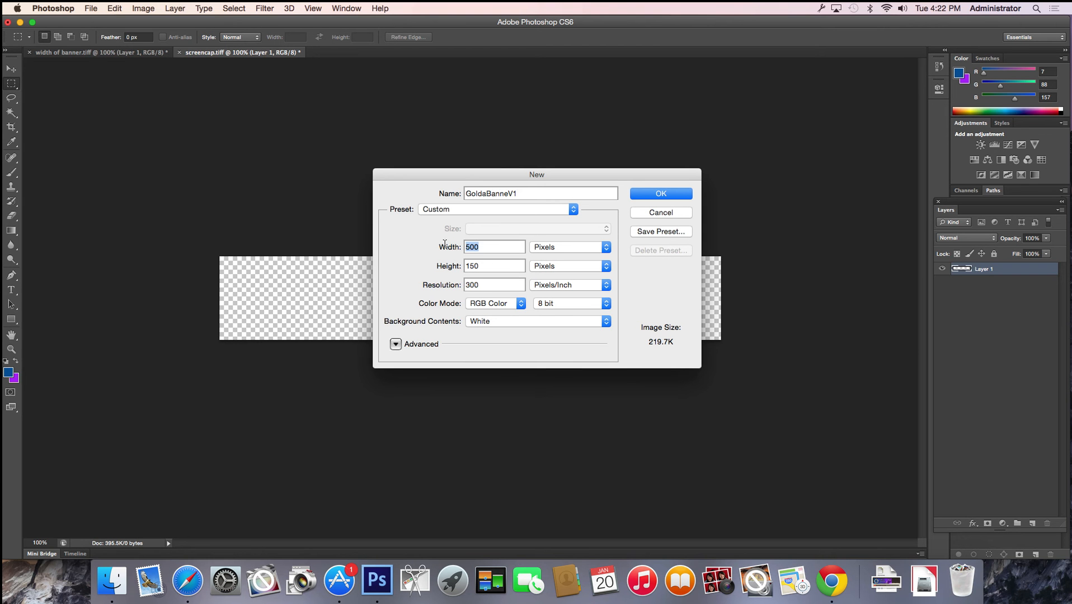
Enter a 900 pixel width for GoldaBanneV1, giving a 900 by 150, 395.5K document
{"action": "type", "text": "900"}
{"action": "left_click", "coordinate": [493, 320]}
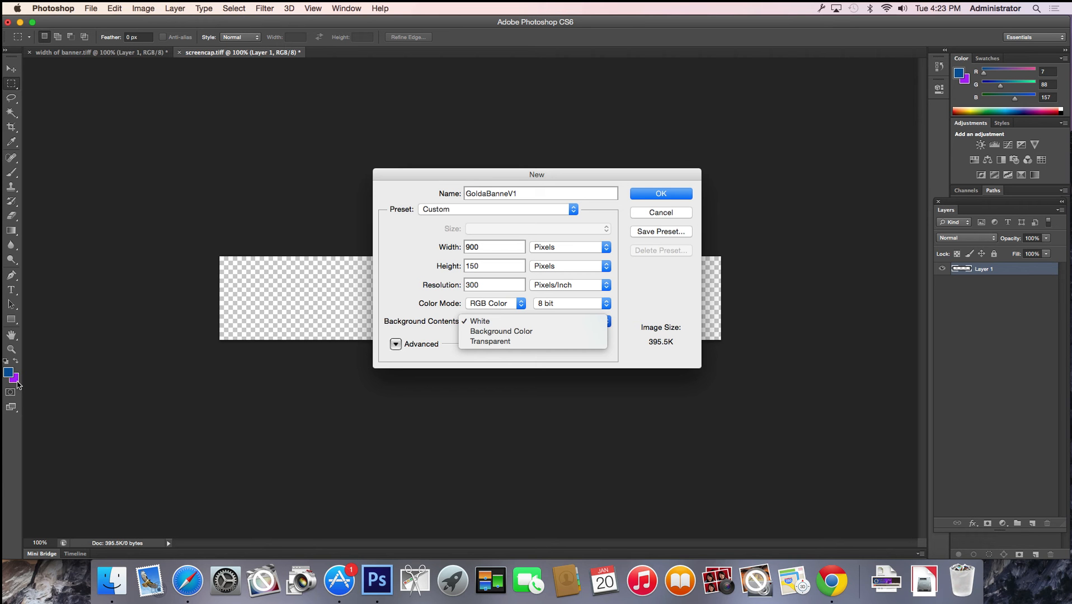
Switch Background Contents from Transparent to White and create the GoldaBanneV1 document
{"action": "left_click", "coordinate": [485, 342]}
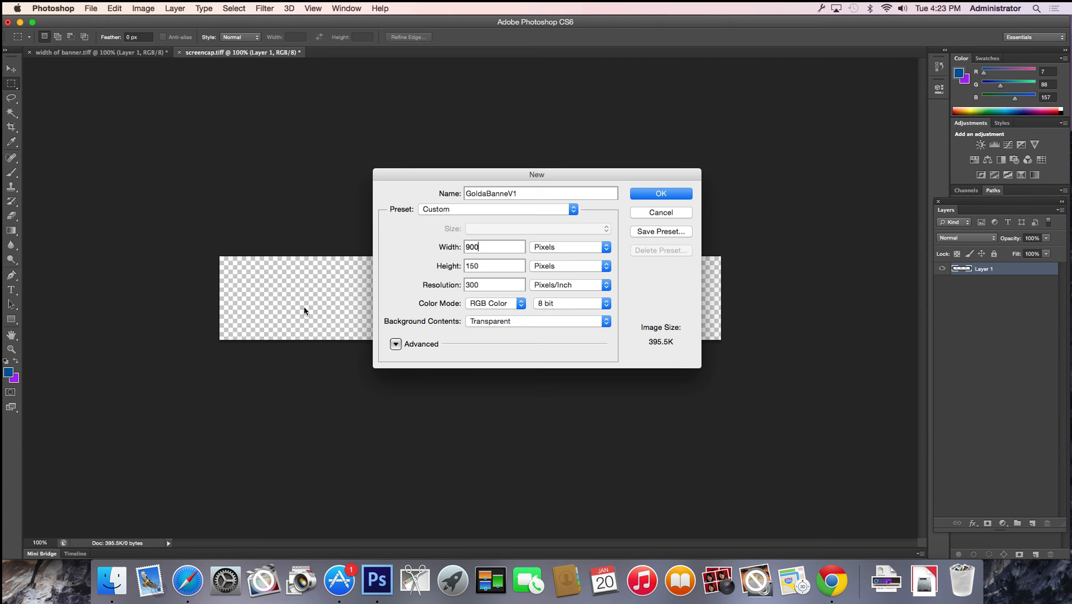
{"action": "left_click", "coordinate": [486, 321]}
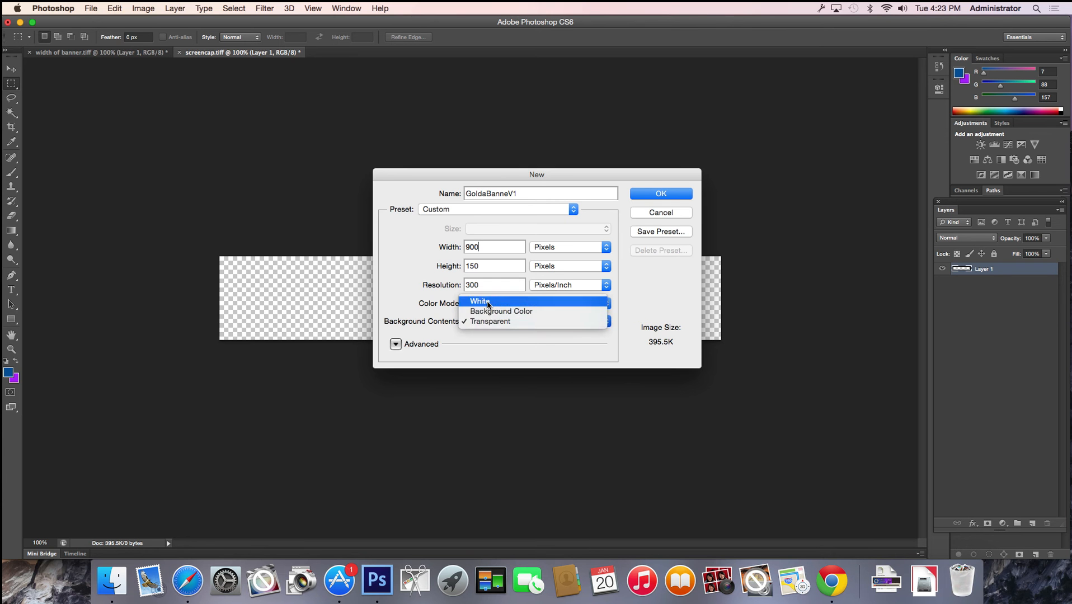
{"action": "left_click", "coordinate": [487, 300]}
{"action": "left_click", "coordinate": [664, 194]}
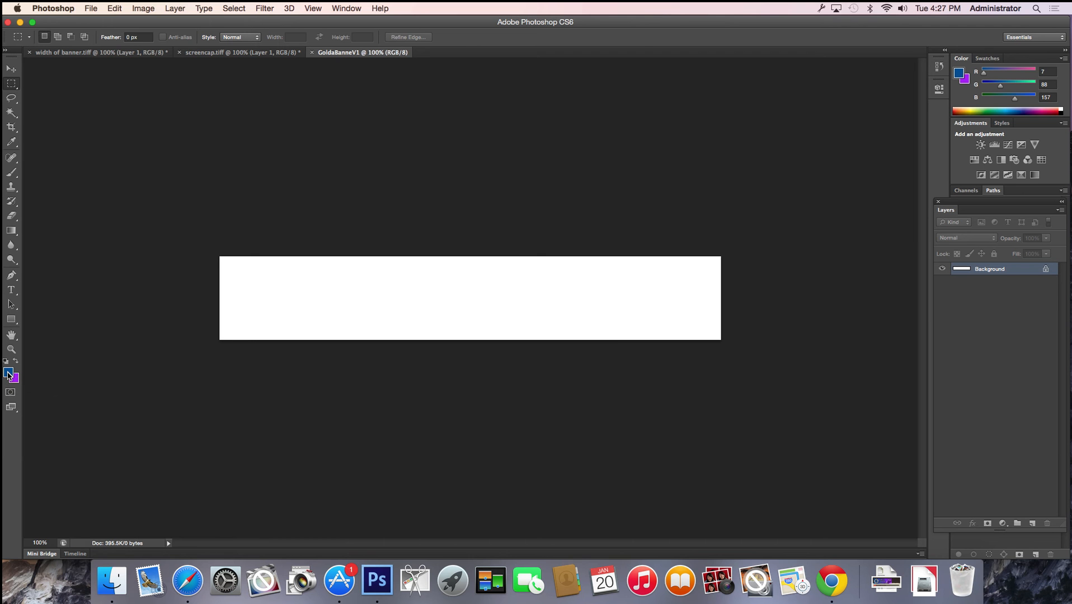
Choose red RGB 240, 39, 62 (f0273e) as the foreground colour in the Color Picker
{"action": "left_click", "coordinate": [8, 373]}
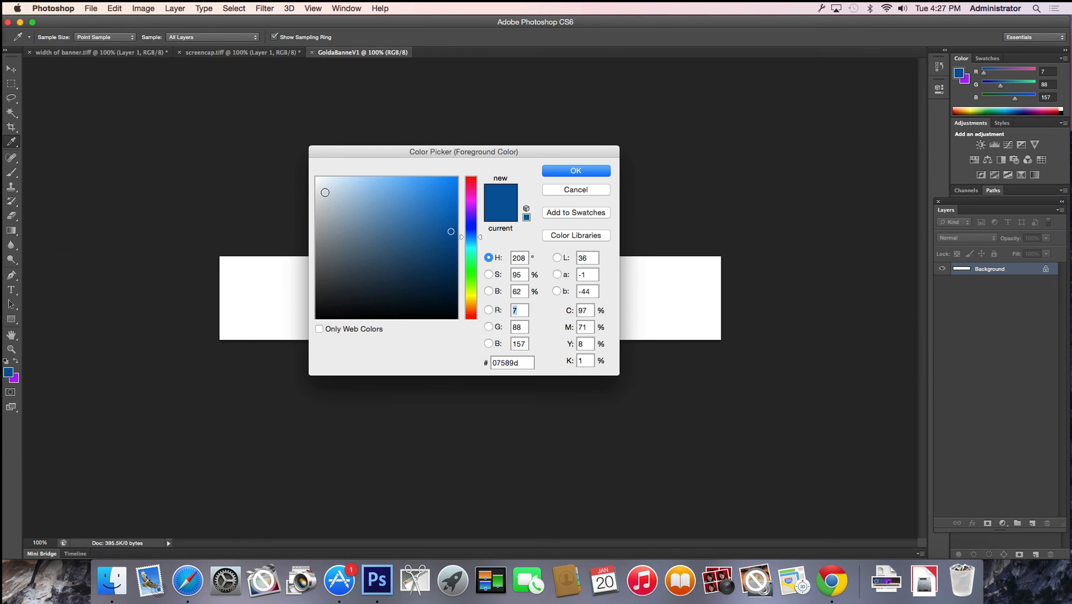
{"action": "left_click_drag", "start_coordinate": [414, 168], "coordinate": [120, 257]}
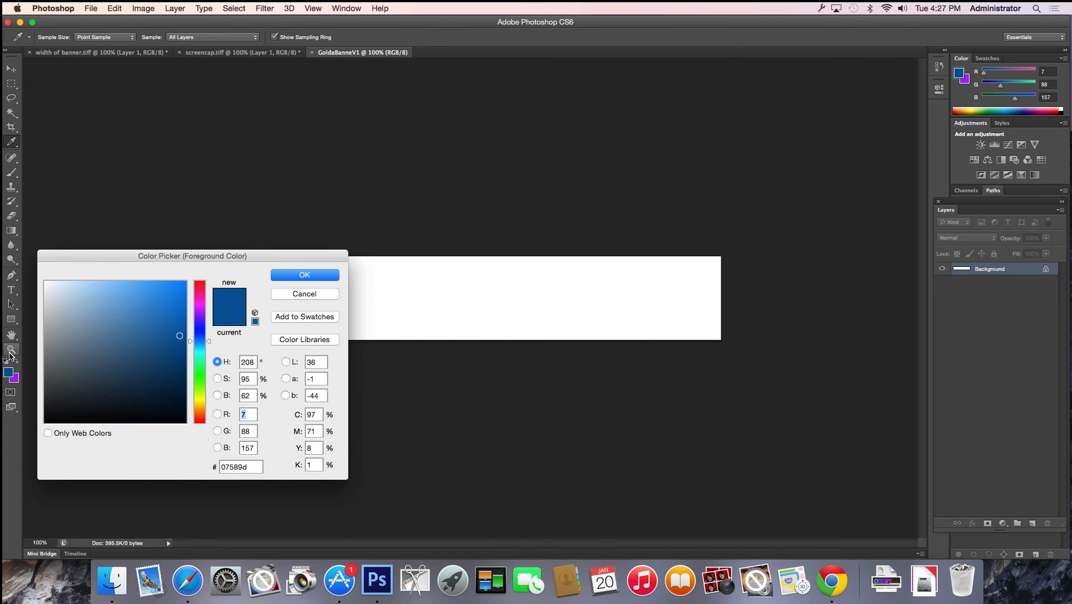
{"action": "left_click_drag", "start_coordinate": [204, 330], "coordinate": [203, 383]}
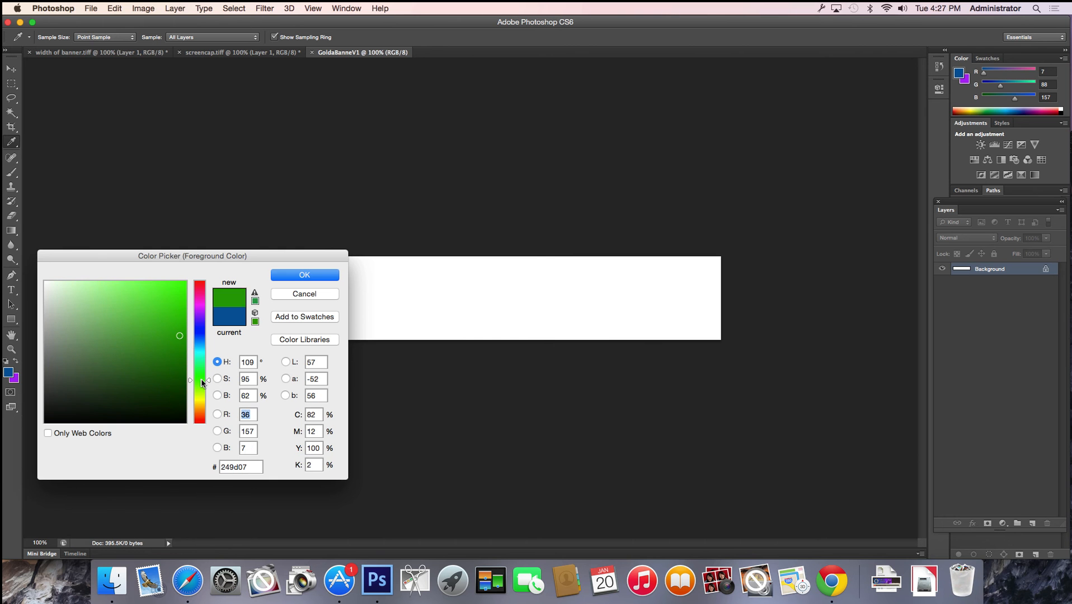
{"action": "left_click", "coordinate": [202, 284]}
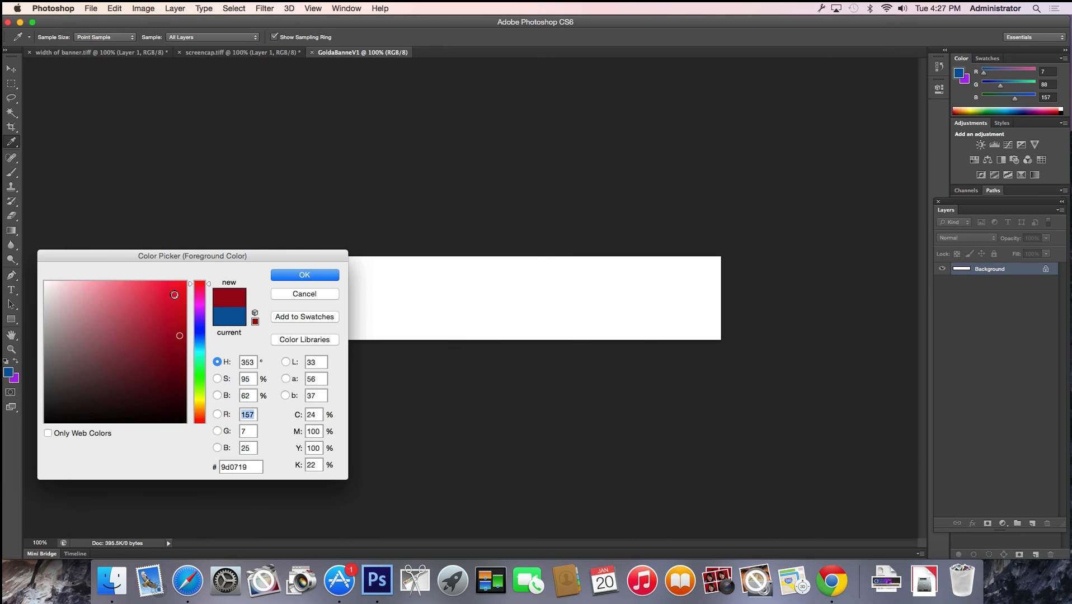
{"action": "left_click", "coordinate": [172, 290]}
{"action": "mouse_move", "coordinate": [173, 290]}
{"action": "left_mouse_down"}
{"action": "mouse_move", "coordinate": [175, 279]}
{"action": "mouse_move", "coordinate": [107, 290]}
{"action": "mouse_move", "coordinate": [143, 298]}
{"action": "mouse_move", "coordinate": [193, 280]}
{"action": "mouse_move", "coordinate": [164, 289]}
{"action": "left_mouse_up"}
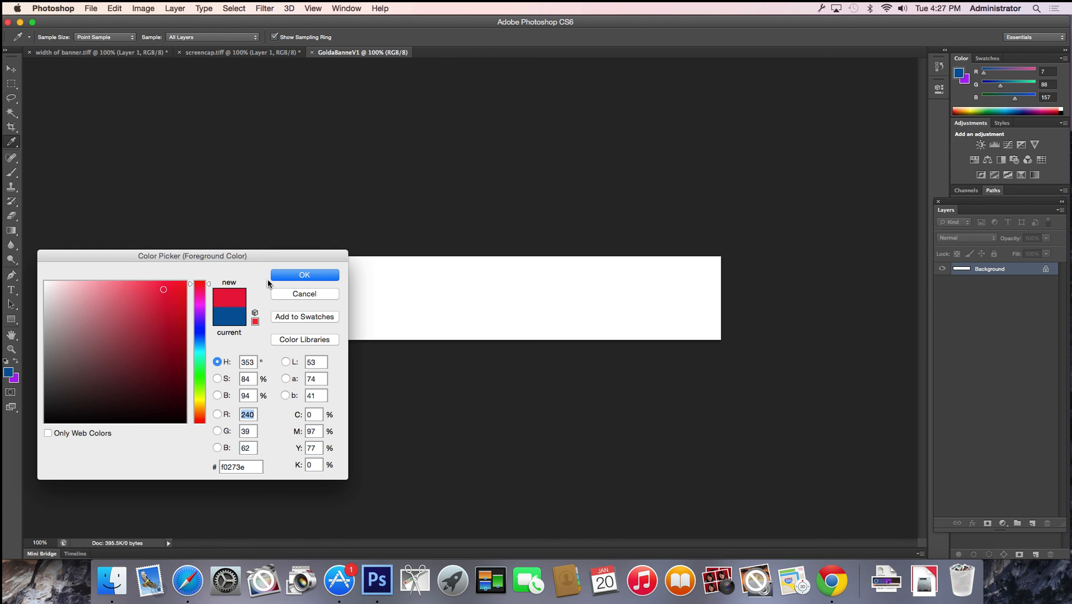
{"action": "left_click", "coordinate": [288, 275]}
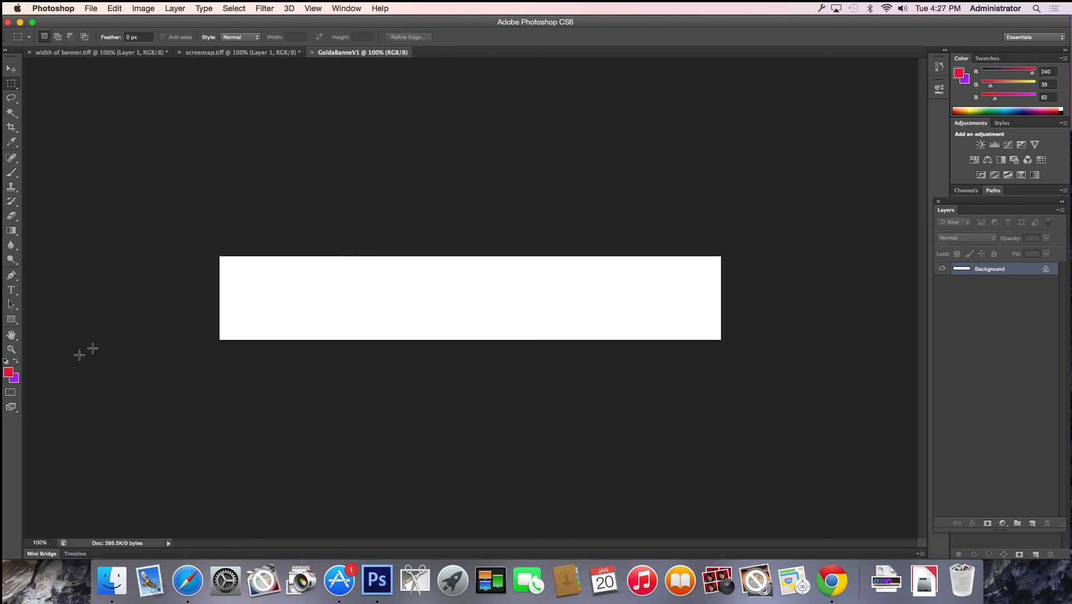
Set the background colour to a vivid purple
{"action": "left_click", "coordinate": [14, 379]}
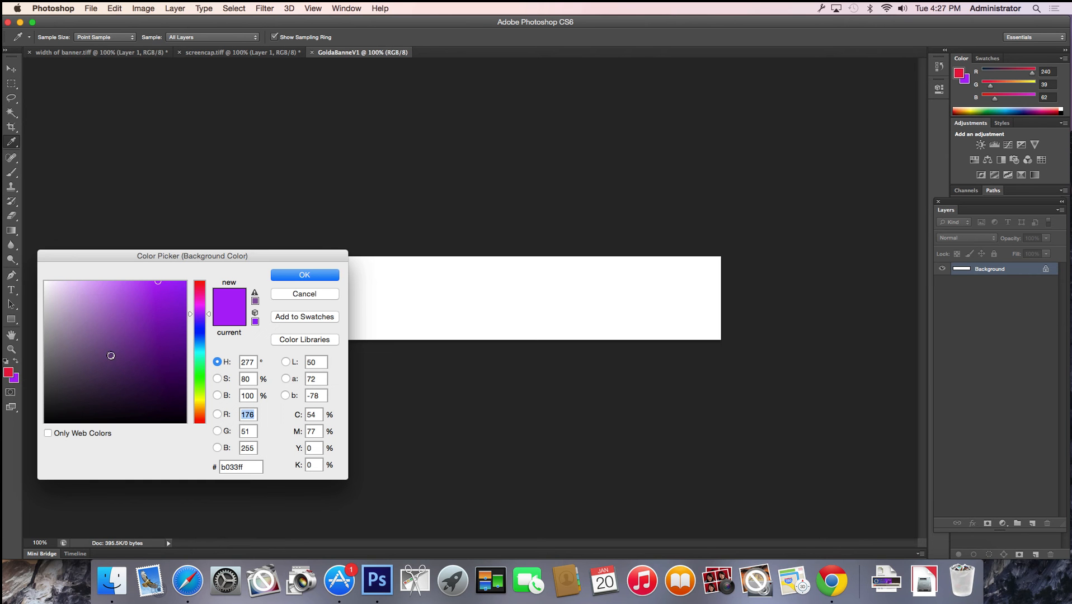
{"action": "left_click", "coordinate": [201, 322]}
{"action": "left_click", "coordinate": [202, 308]}
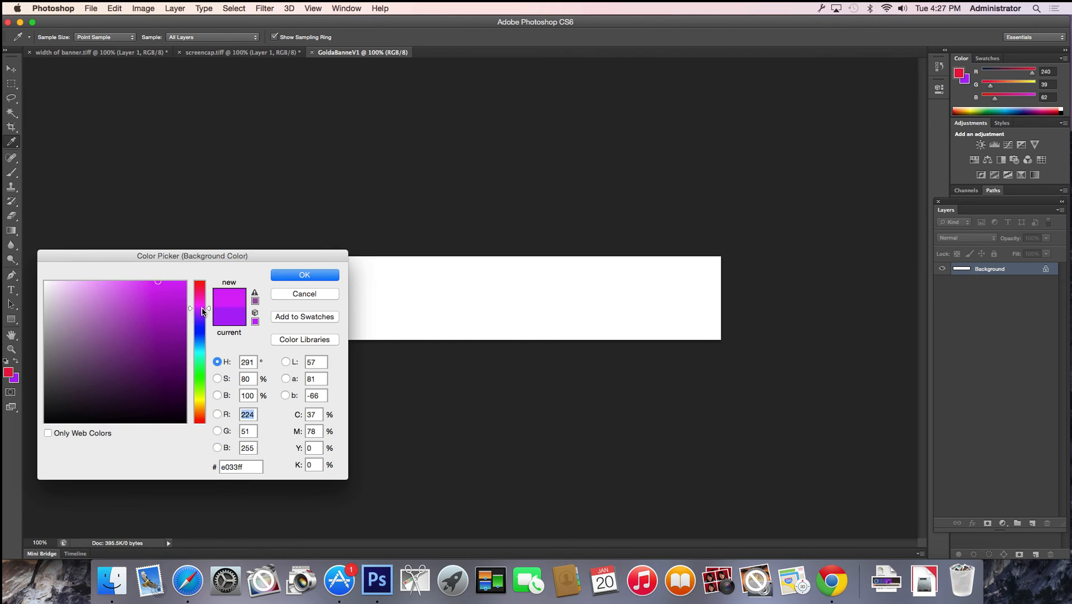
{"action": "left_click_drag", "start_coordinate": [174, 297], "coordinate": [187, 265]}
{"action": "left_click", "coordinate": [274, 277]}
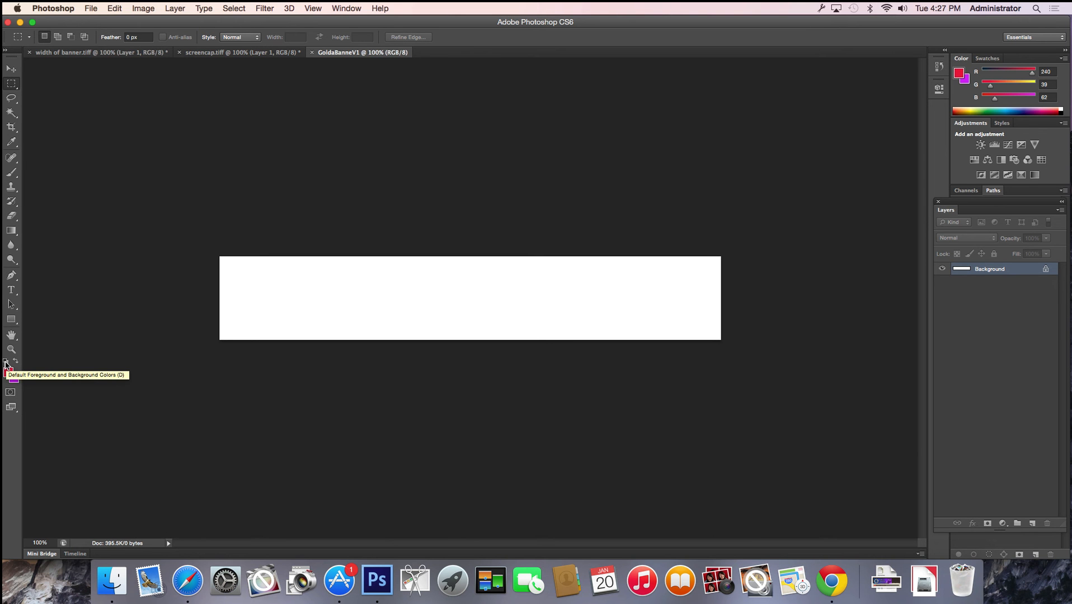
Reset to default colours, leaving black as foreground and white as background
{"action": "left_click", "coordinate": [6, 363]}
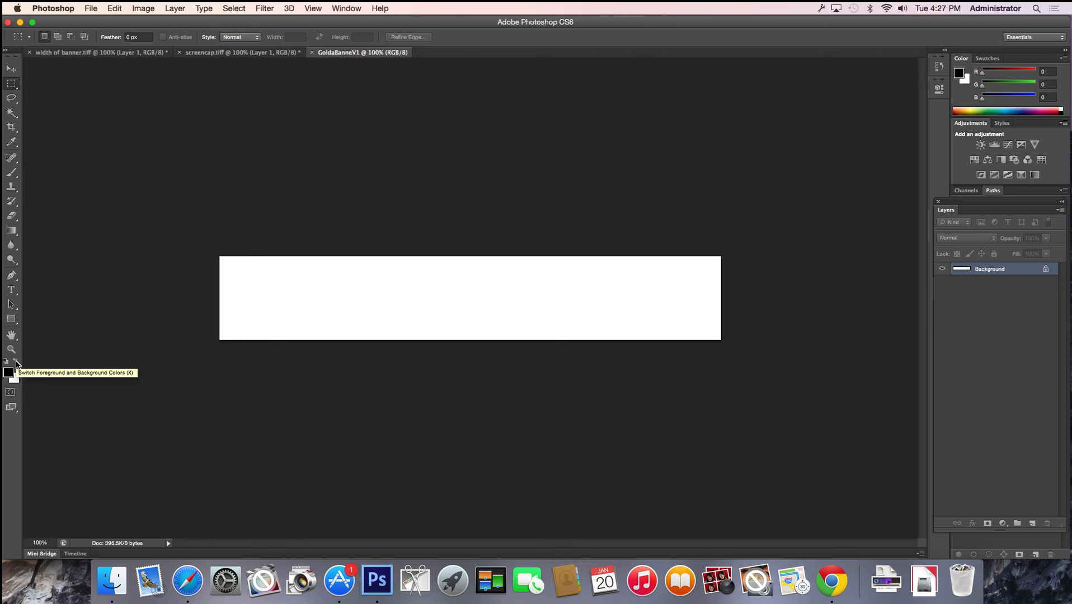
{"action": "left_click", "coordinate": [16, 363]}
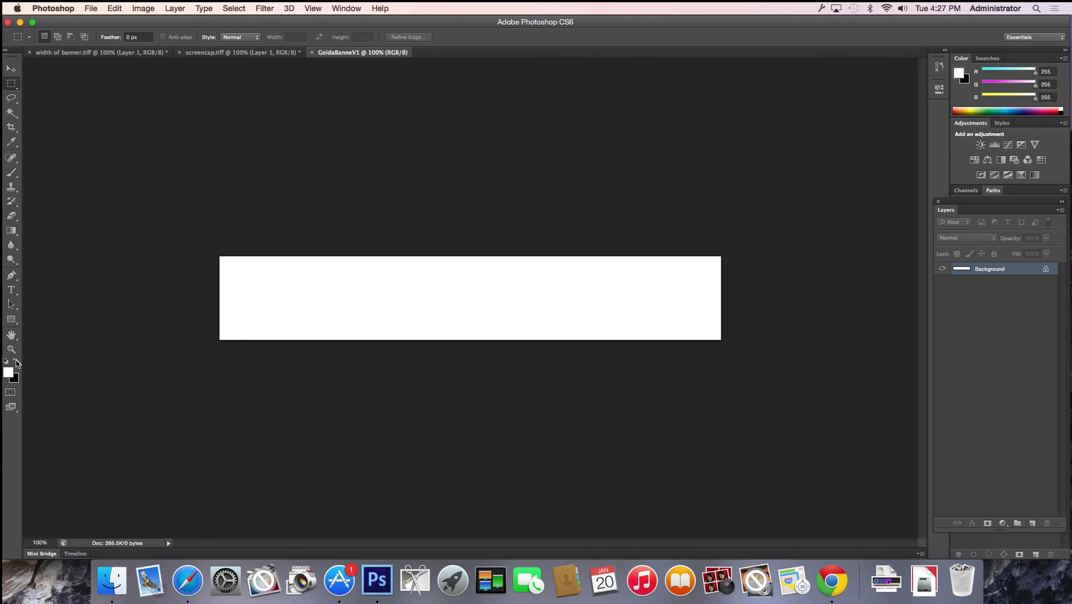
{"action": "left_click", "coordinate": [16, 363]}
{"action": "left_click", "coordinate": [16, 363]}
{"action": "left_click", "coordinate": [16, 363]}
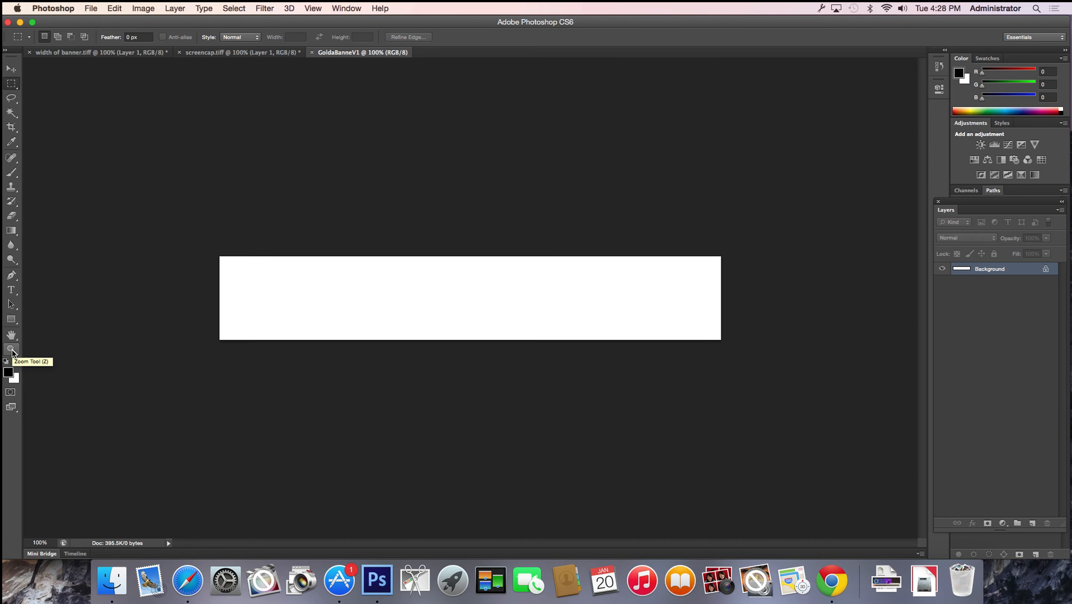
Zoom the banner out to 66.7% and 50%, in to 200%, then back to 100%
{"action": "left_click", "coordinate": [11, 350]}
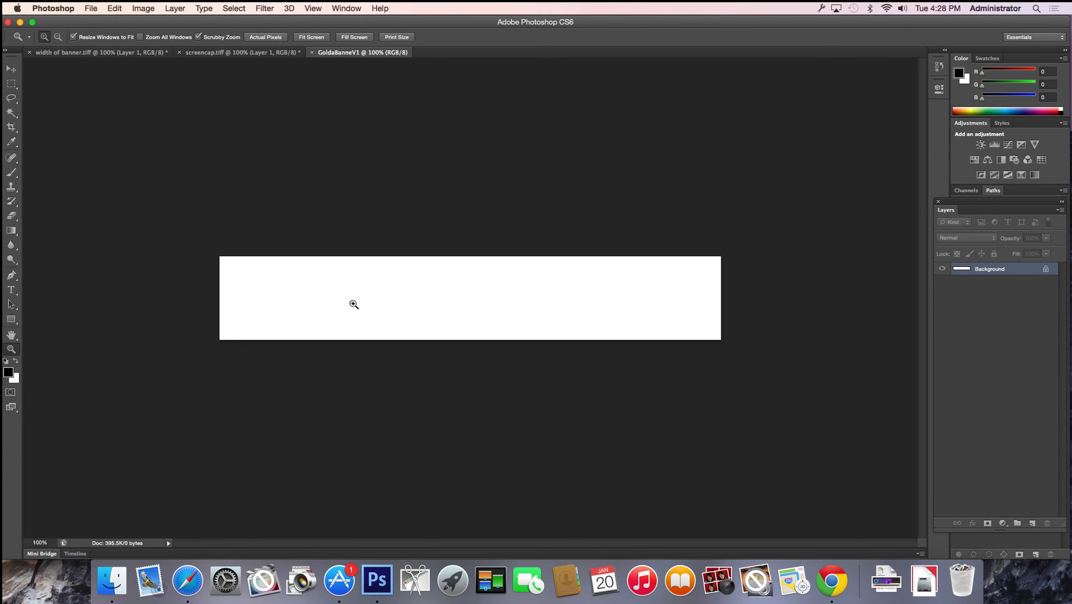
{"action": "right_click", "coordinate": [354, 305]}
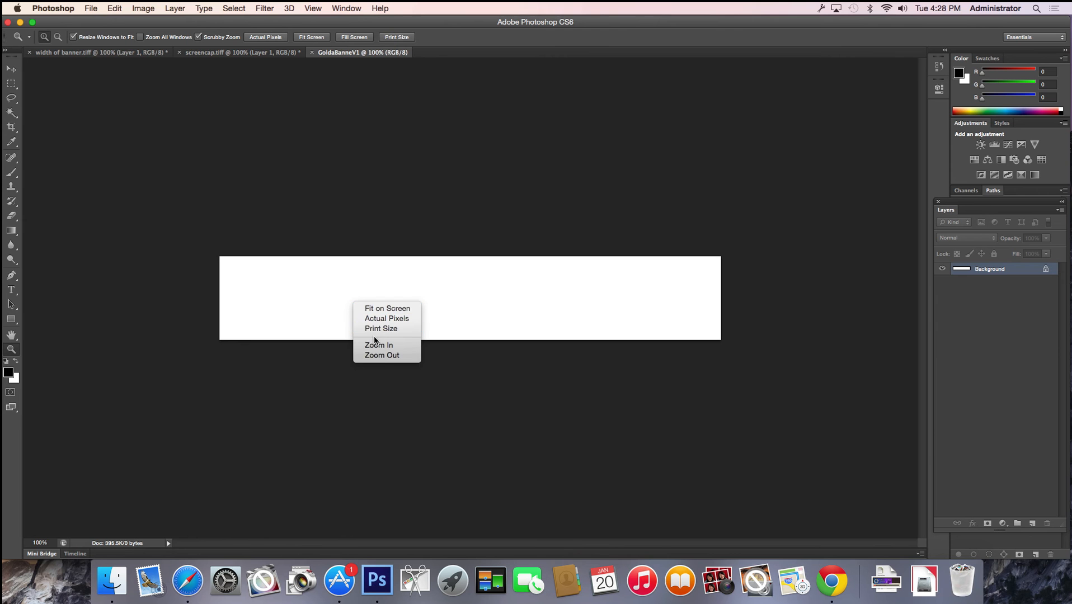
{"action": "left_click", "coordinate": [380, 356]}
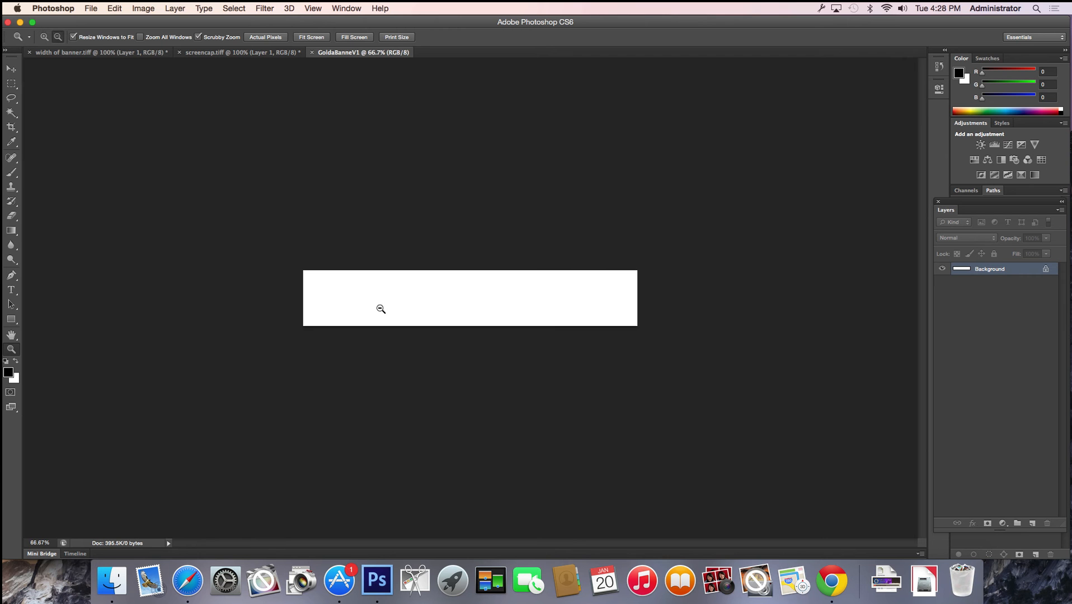
{"action": "left_click", "coordinate": [379, 307], "text": "alt"}
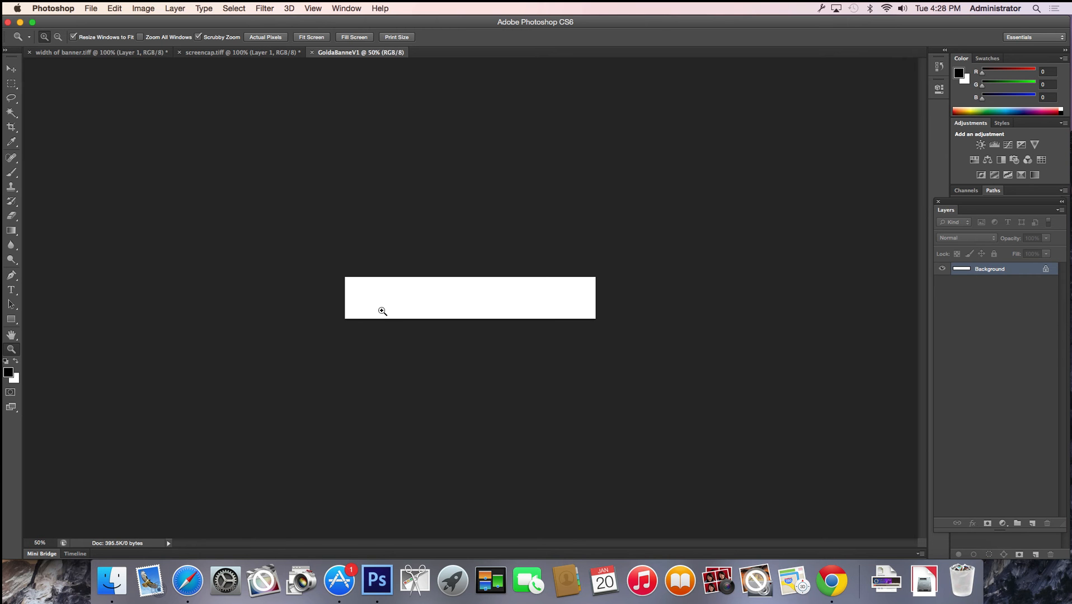
{"action": "left_click", "coordinate": [400, 297]}
{"action": "double_click", "coordinate": [400, 297]}
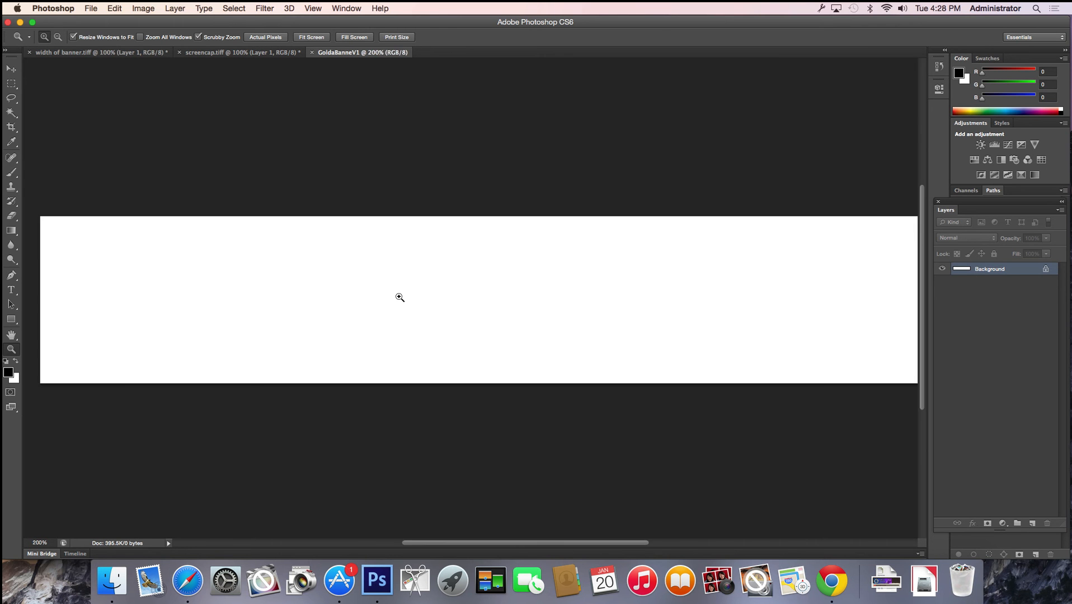
{"action": "left_click", "coordinate": [399, 298], "text": "alt"}
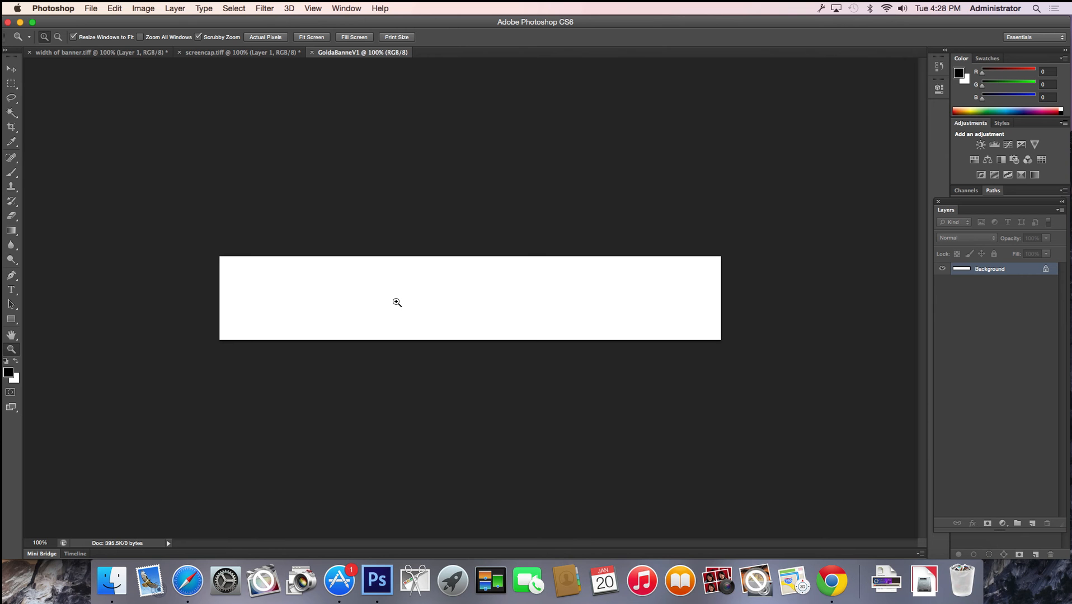
{"action": "right_click", "coordinate": [335, 300]}
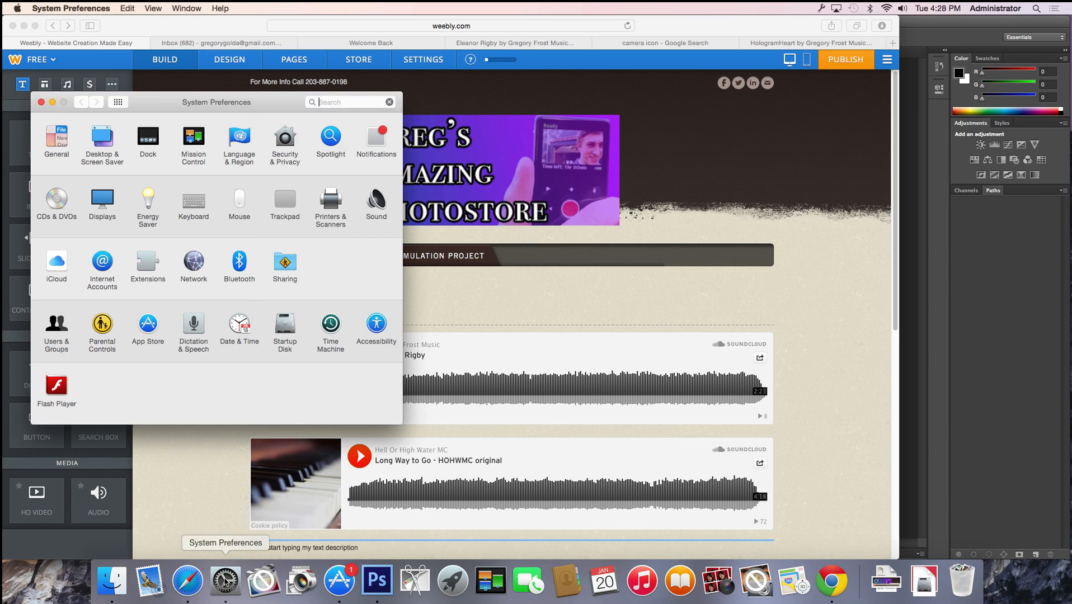
Check the Trackpad pane in System Preferences twice, finding no trackpad, and close it
{"action": "left_click", "coordinate": [284, 206]}
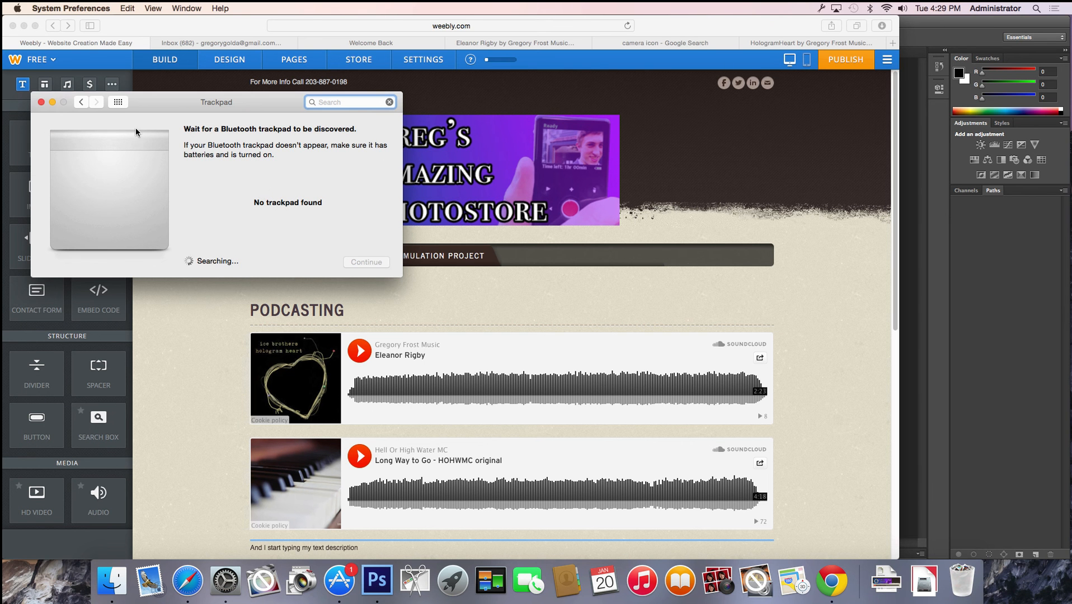
{"action": "left_click", "coordinate": [40, 102]}
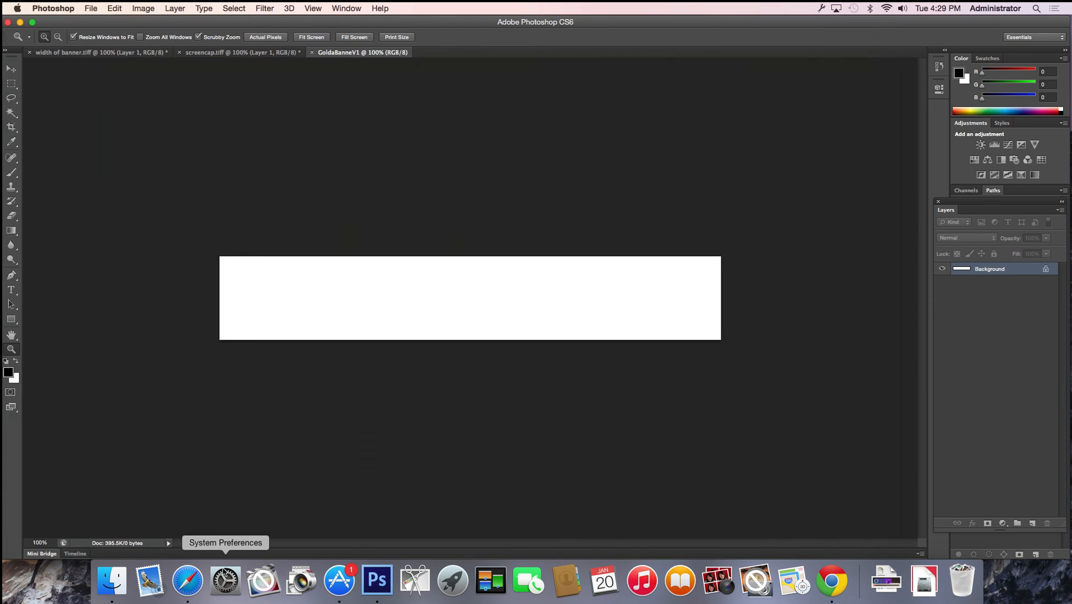
{"action": "left_click", "coordinate": [224, 580]}
{"action": "left_click", "coordinate": [284, 206]}
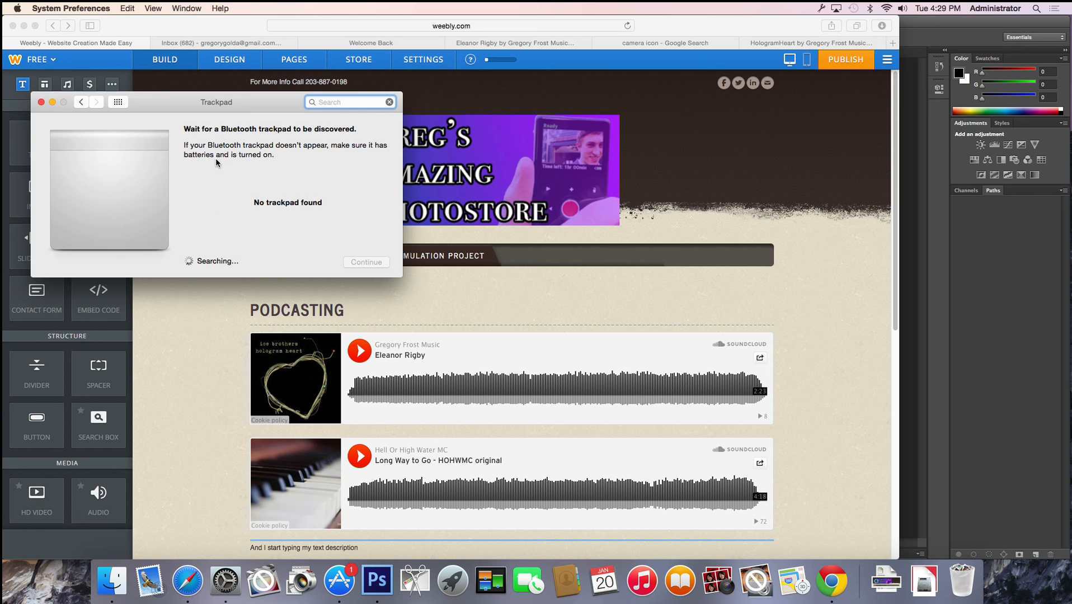
{"action": "left_click", "coordinate": [40, 103]}
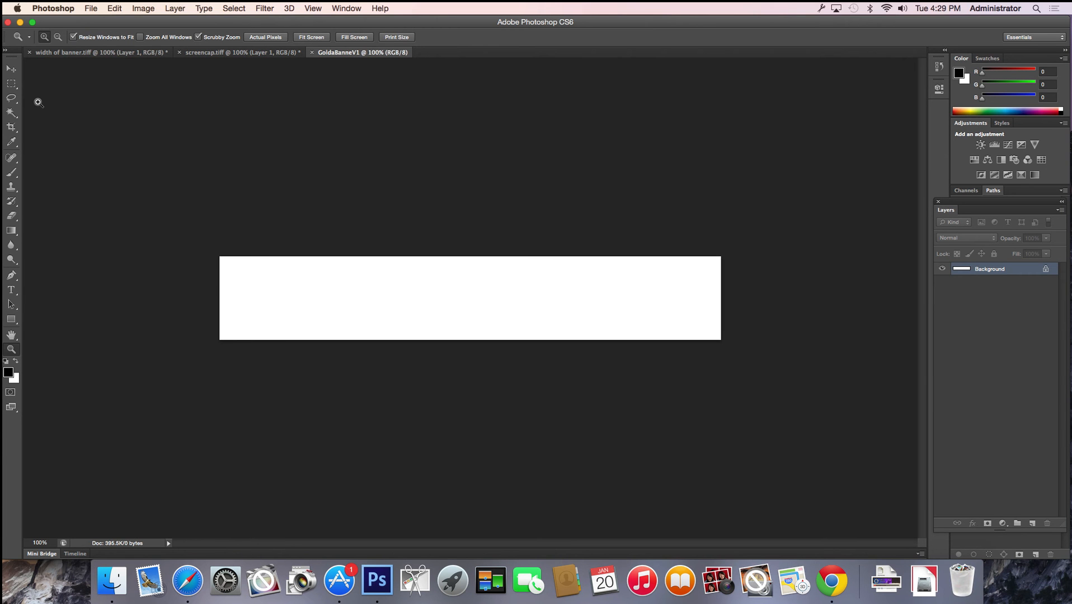
Show the banner at Actual Pixels (100%) instead of the 178% fit-on-screen view
{"action": "right_click", "coordinate": [268, 286]}
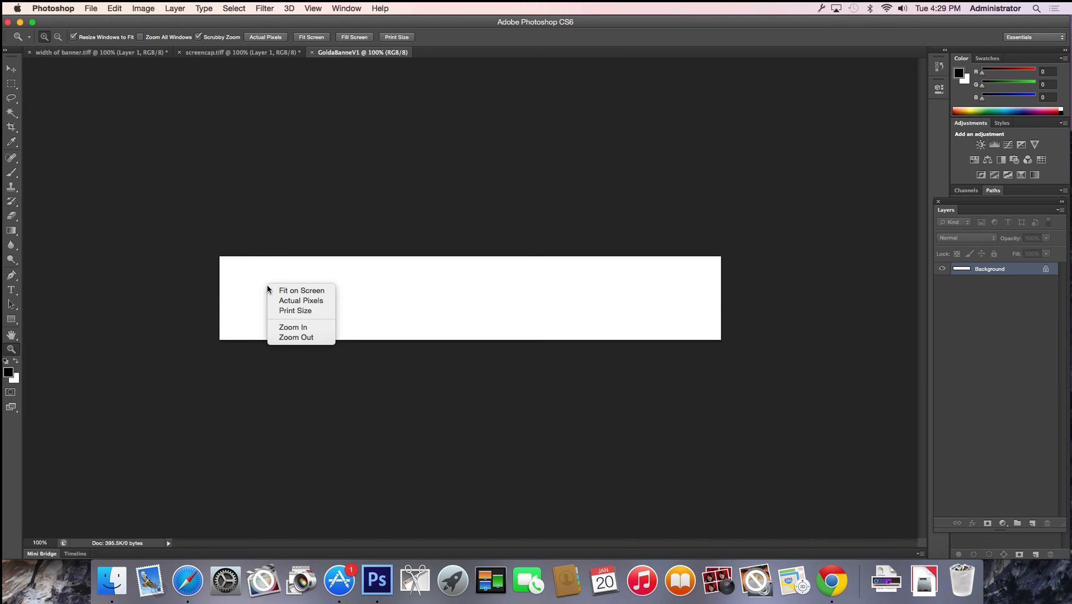
{"action": "left_click", "coordinate": [299, 292]}
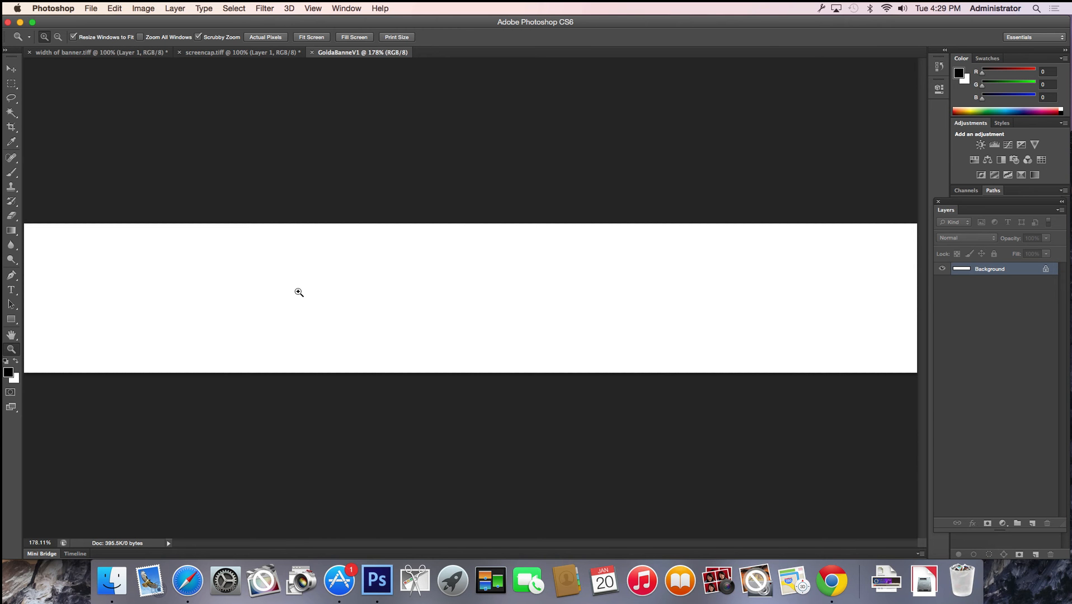
{"action": "right_click", "coordinate": [299, 292]}
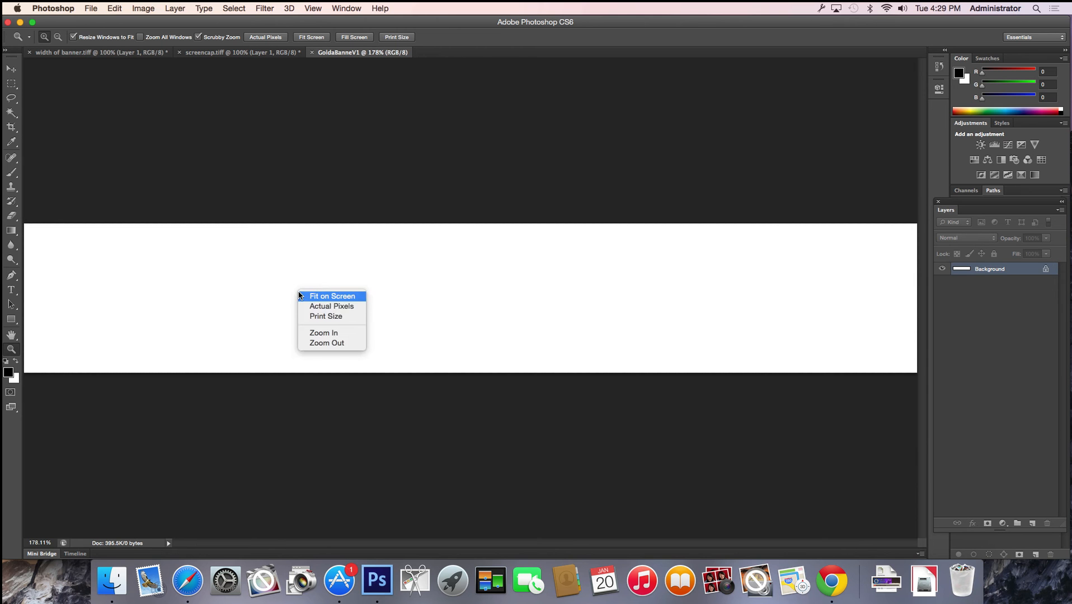
{"action": "left_click", "coordinate": [353, 307]}
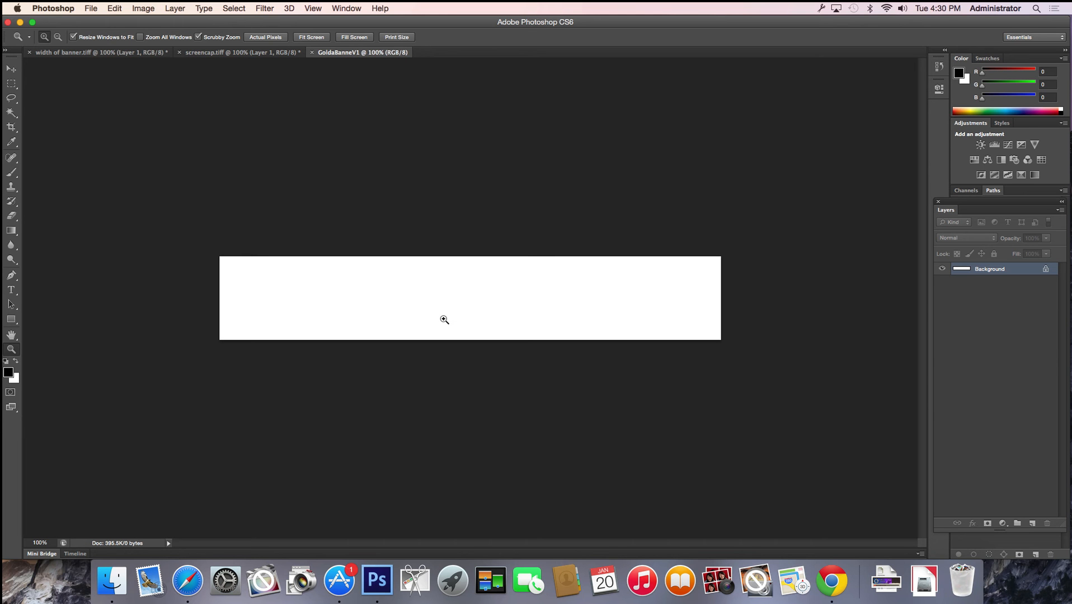
Use the Move tool with Auto-Select off and Show Transform Controls on
{"action": "left_click", "coordinate": [12, 75]}
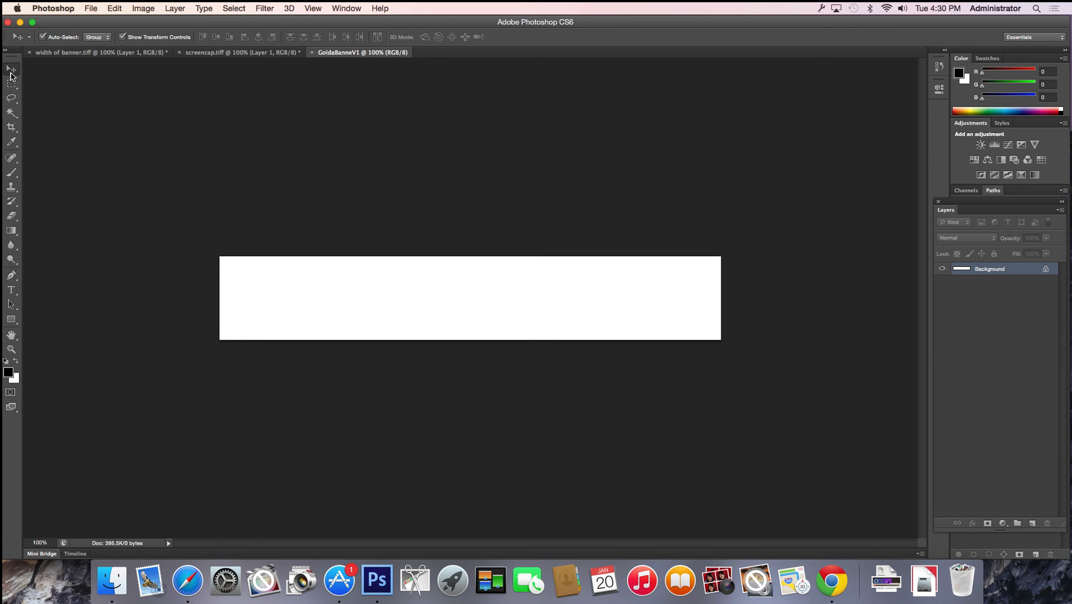
{"action": "left_click", "coordinate": [63, 40]}
{"action": "left_click", "coordinate": [122, 37]}
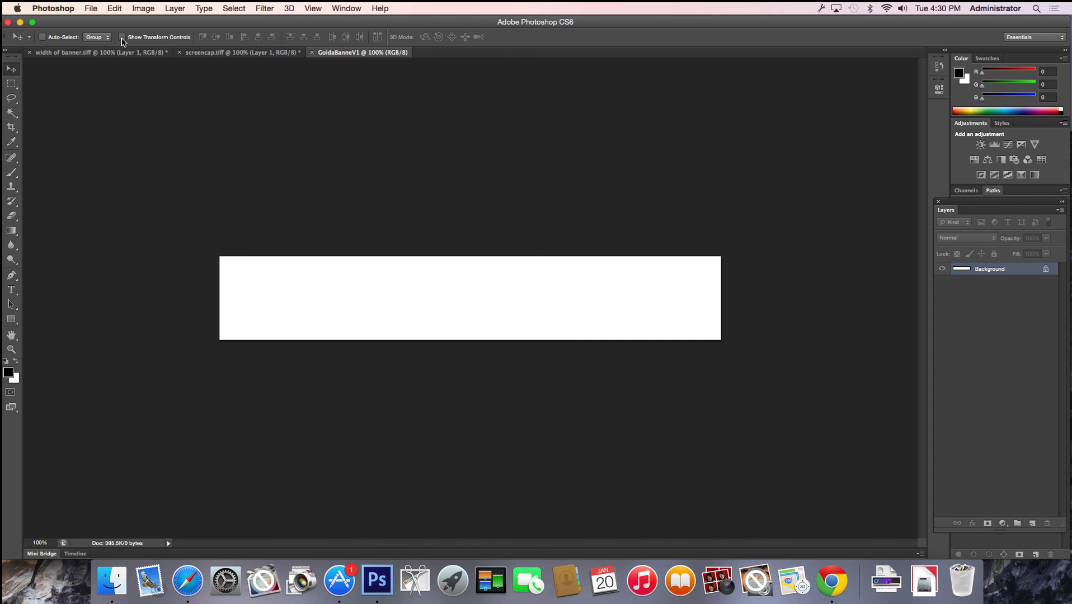
{"action": "left_click", "coordinate": [121, 38]}
Set the foreground colour to pale mint #c3fff2 (RGB 195, 255, 242)
{"action": "left_click", "coordinate": [8, 372]}
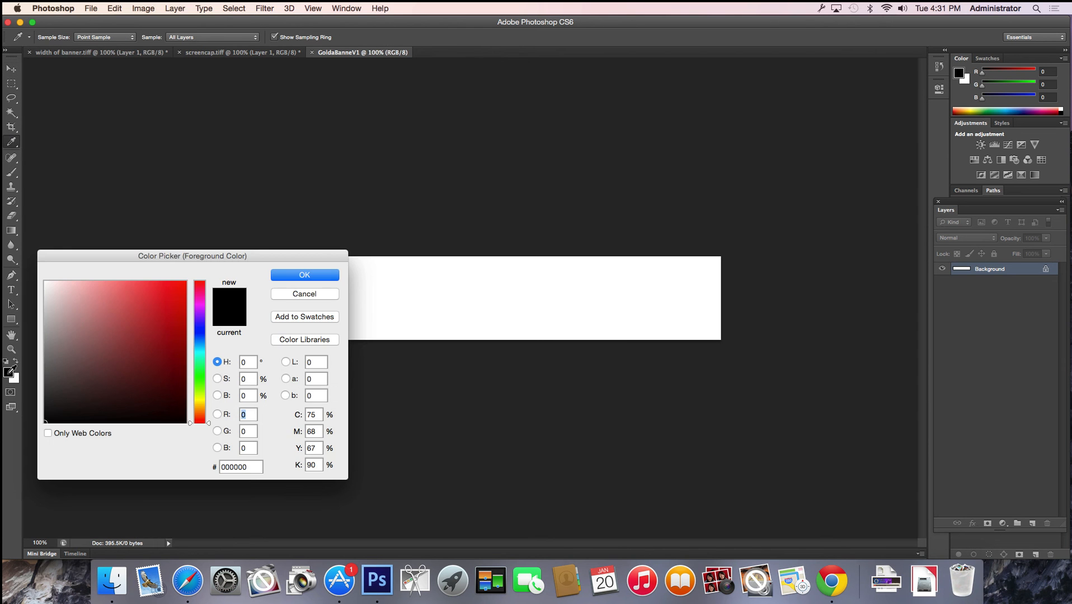
{"action": "left_click", "coordinate": [164, 322]}
{"action": "left_click_drag", "start_coordinate": [200, 334], "coordinate": [200, 356]}
{"action": "left_click_drag", "start_coordinate": [118, 292], "coordinate": [79, 271]}
{"action": "left_click", "coordinate": [292, 277]}
{"action": "key", "text": "v"}
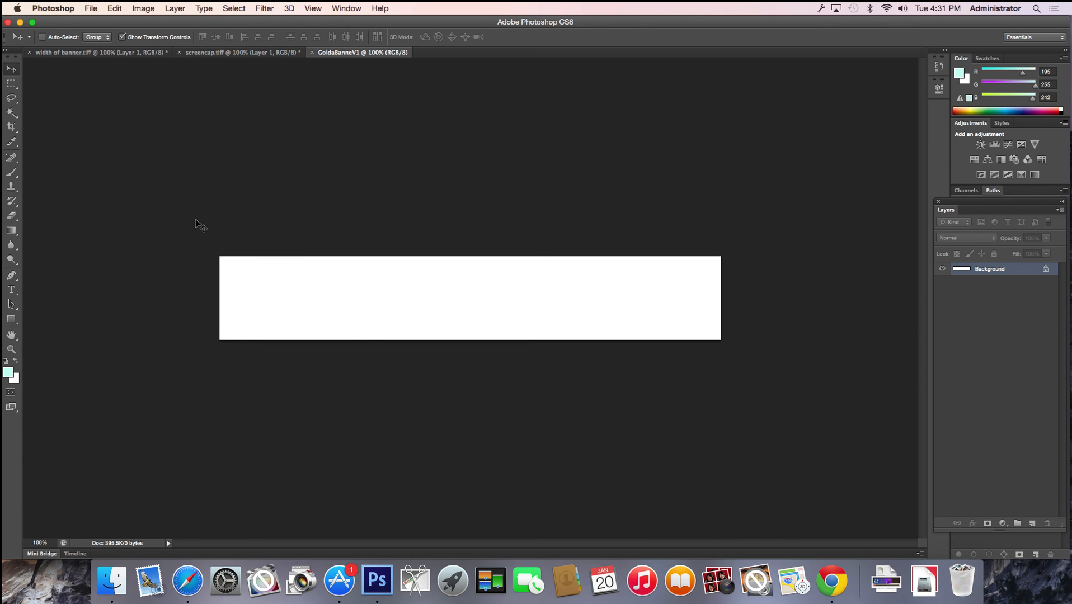
{"action": "left_click", "coordinate": [10, 373]}
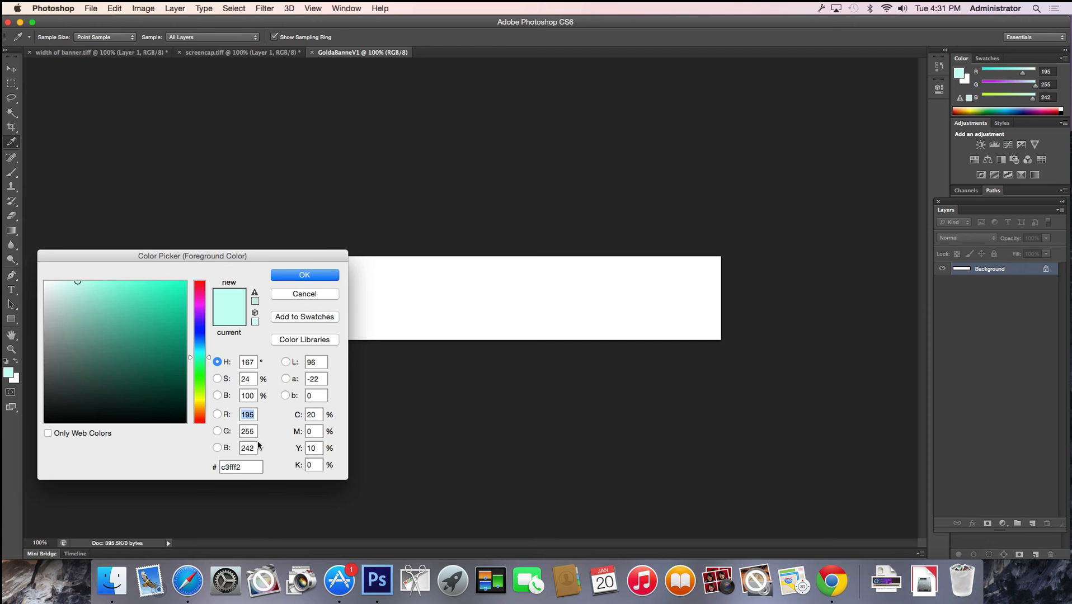
{"action": "left_click", "coordinate": [307, 275]}
{"action": "key", "text": "v"}
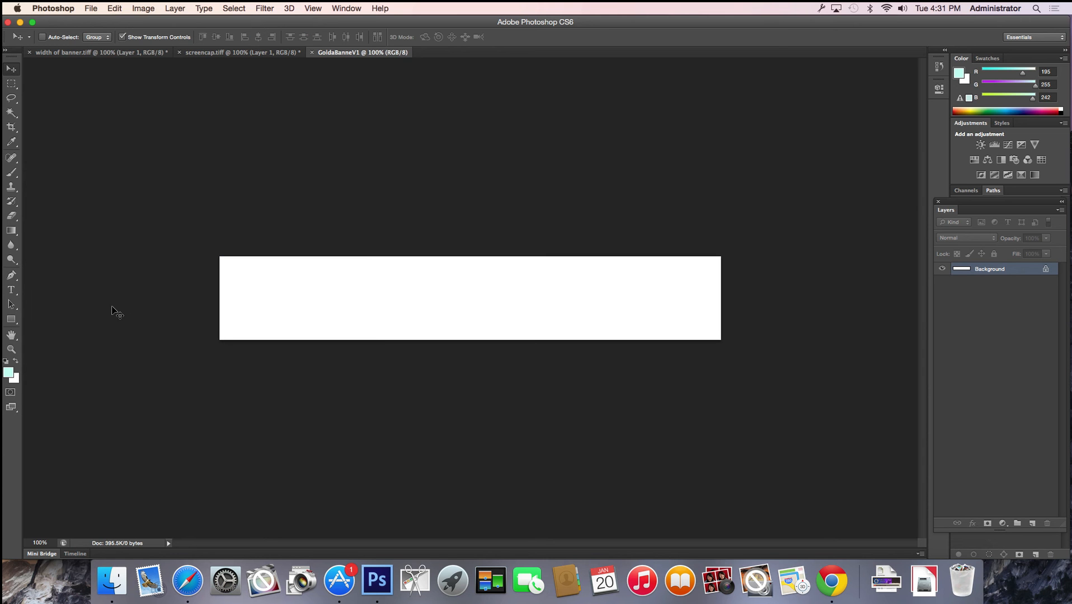
Fill the whole banner with the pale mint colour using the Paint Bucket
{"action": "left_click", "coordinate": [12, 232]}
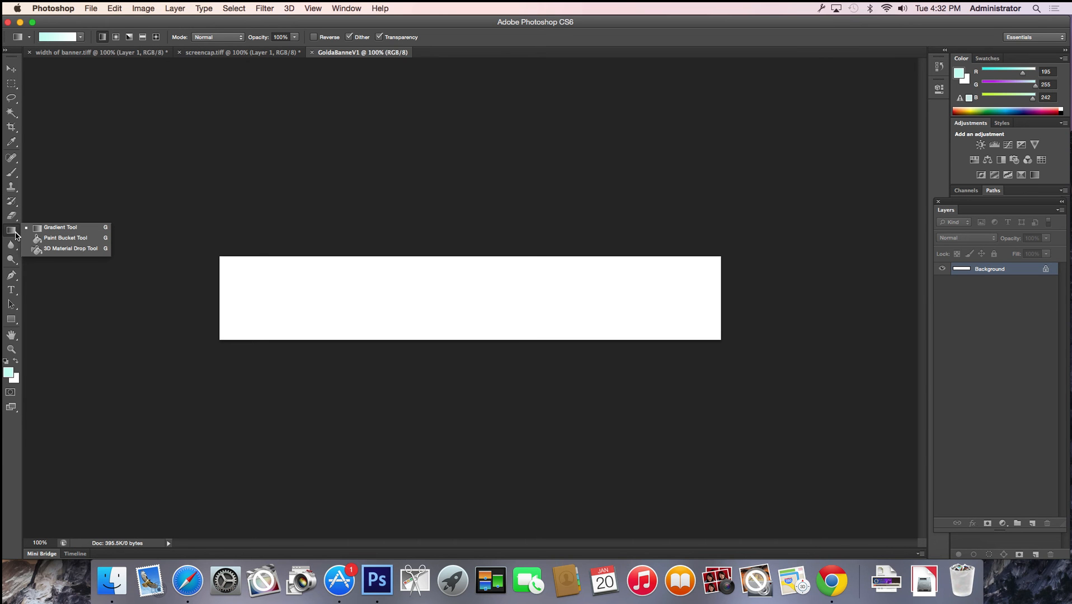
{"action": "left_click", "coordinate": [50, 239]}
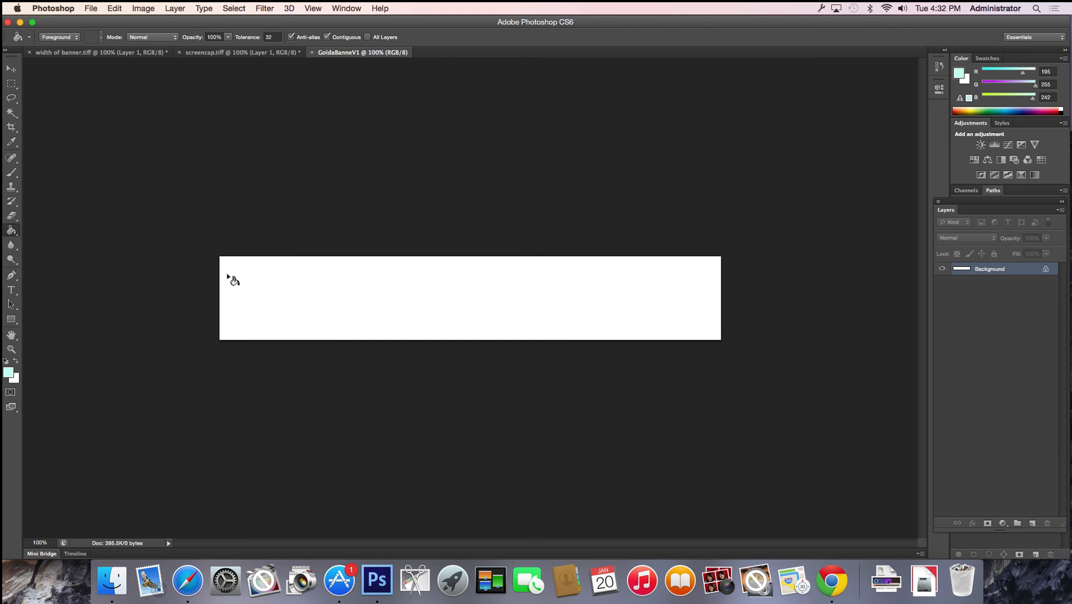
{"action": "right_click", "coordinate": [240, 278]}
{"action": "left_click", "coordinate": [227, 278]}
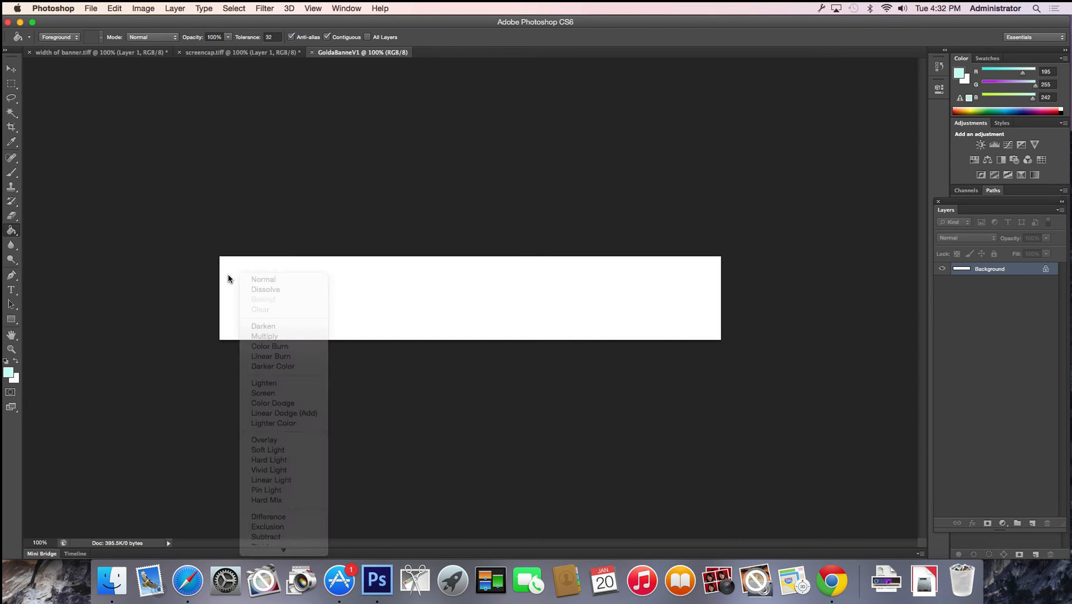
{"action": "left_click", "coordinate": [228, 278]}
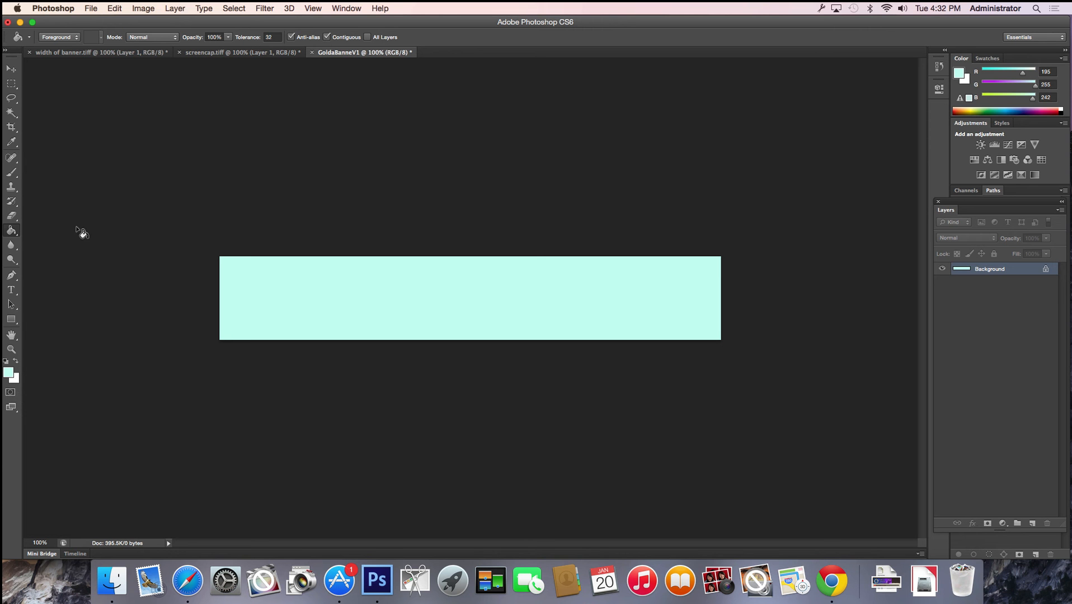
{"action": "right_click", "coordinate": [11, 230]}
{"action": "left_click", "coordinate": [35, 230]}
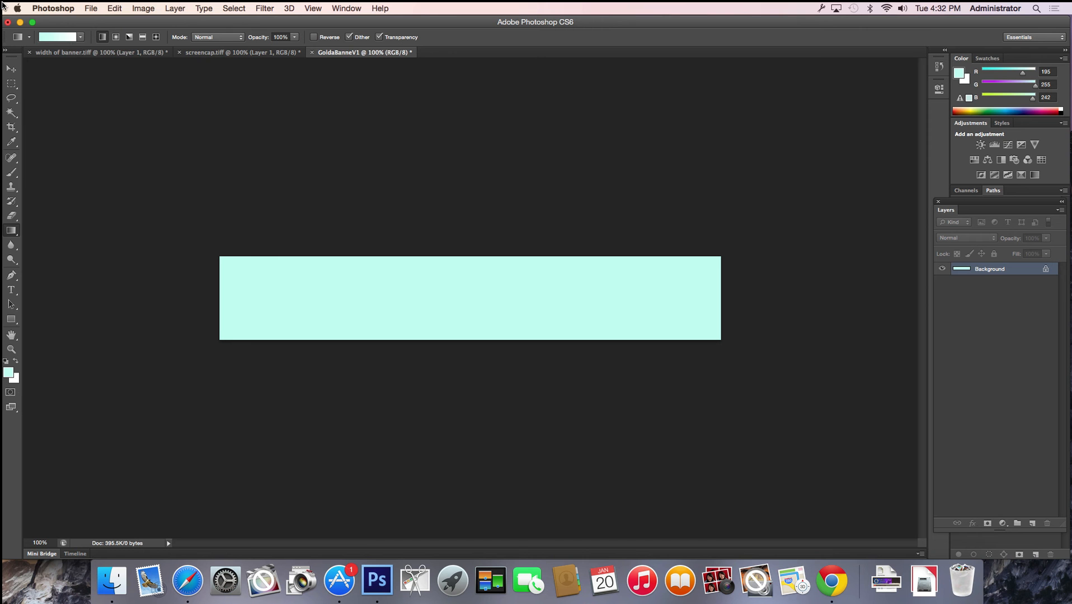
Apply a foreground-to-background gradient running top to bottom, mint fading to white
{"action": "left_click", "coordinate": [81, 37]}
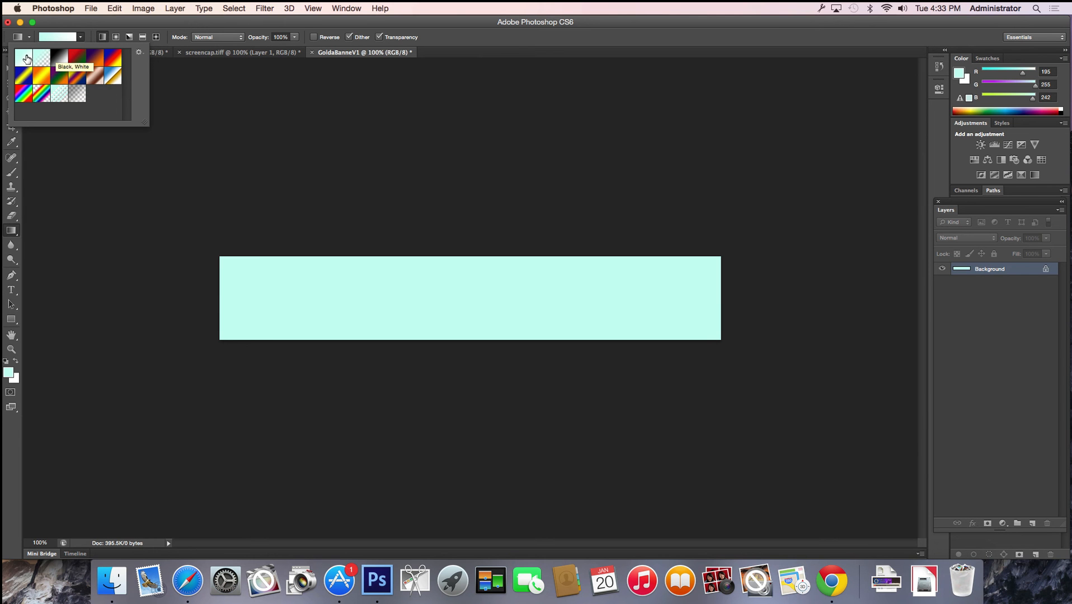
{"action": "left_click", "coordinate": [63, 38]}
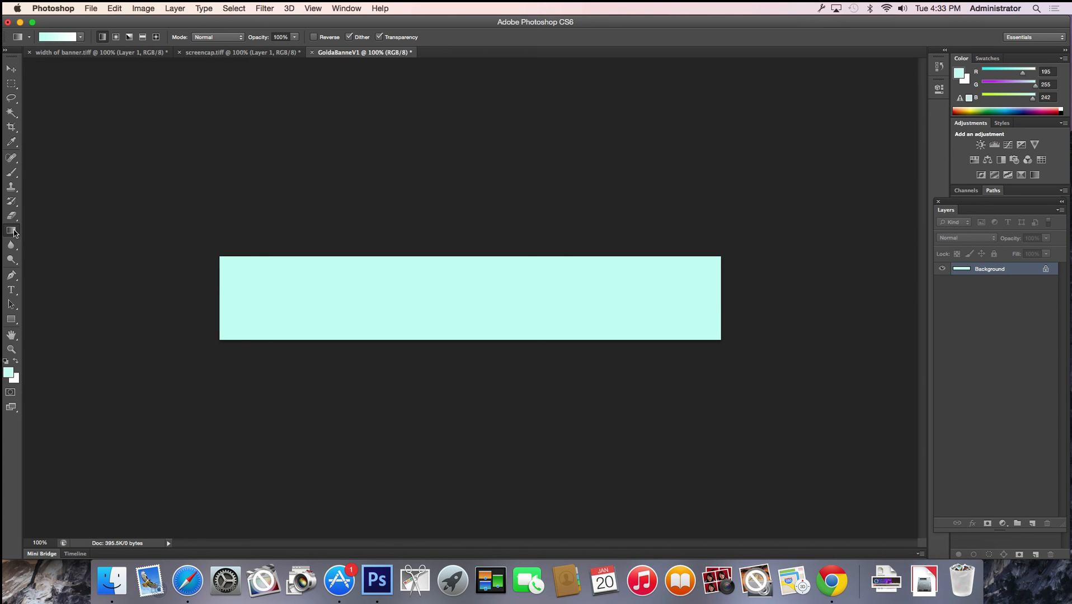
{"action": "left_click_drag", "start_coordinate": [467, 340], "coordinate": [467, 255]}
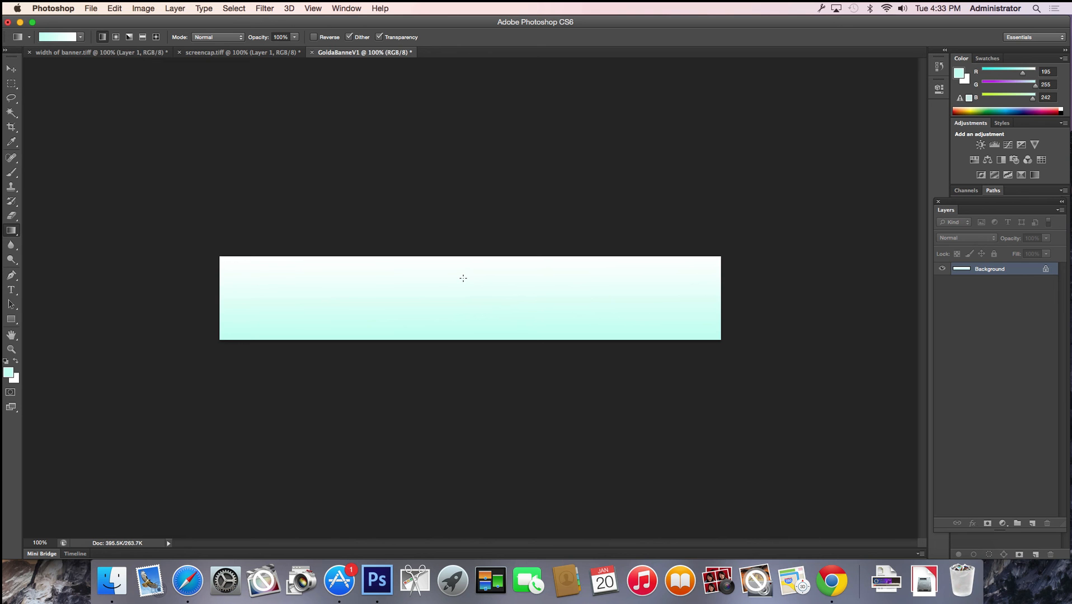
{"action": "left_click_drag", "start_coordinate": [297, 256], "coordinate": [599, 341]}
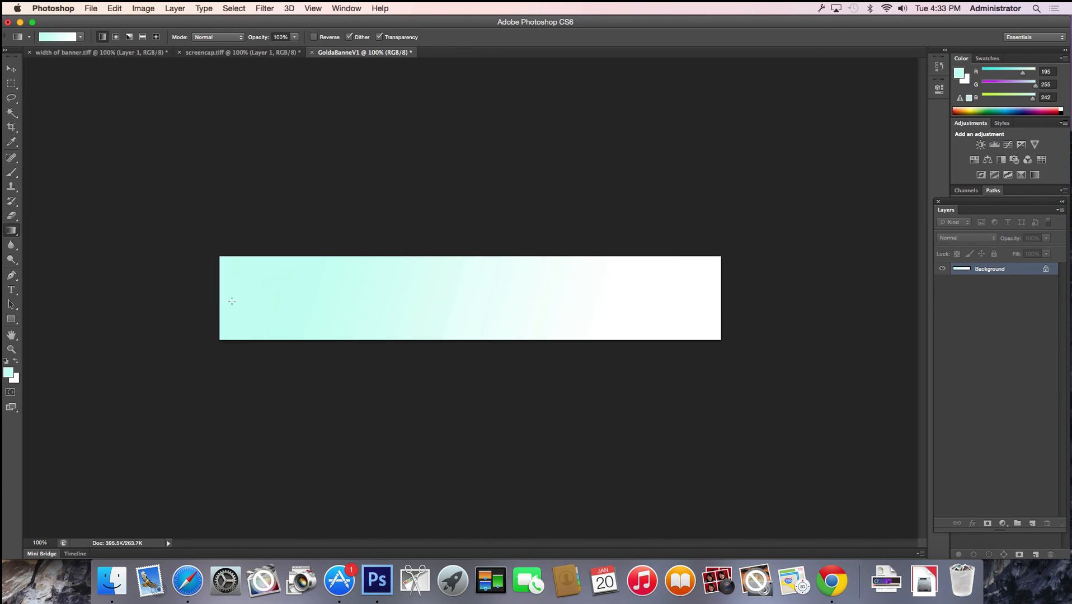
{"action": "left_click_drag", "start_coordinate": [224, 301], "coordinate": [711, 301]}
{"action": "left_click_drag", "start_coordinate": [448, 259], "coordinate": [451, 301]}
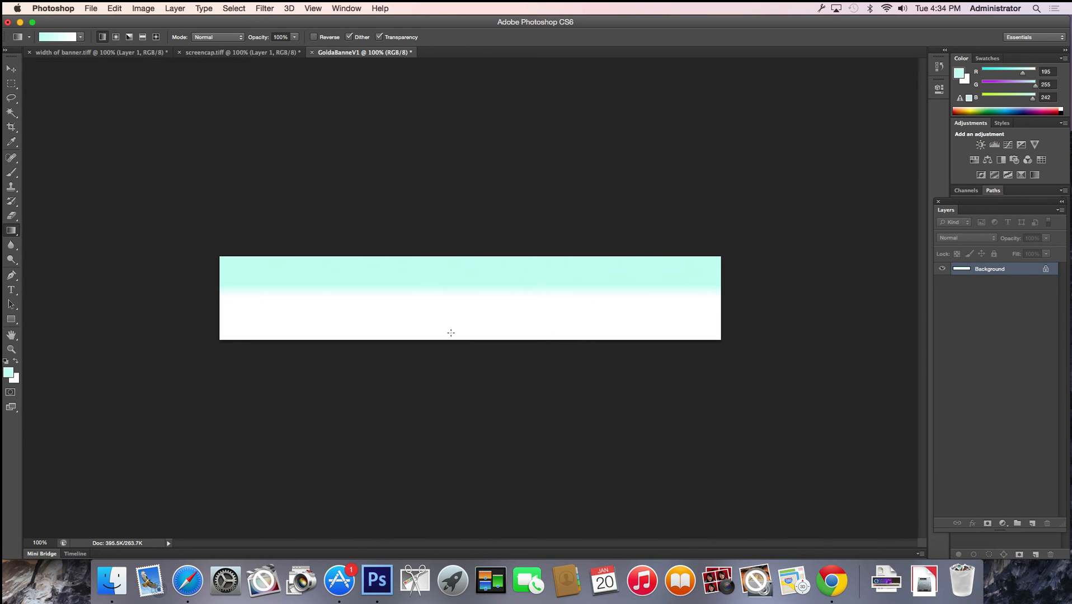
{"action": "left_click_drag", "start_coordinate": [320, 269], "coordinate": [664, 312]}
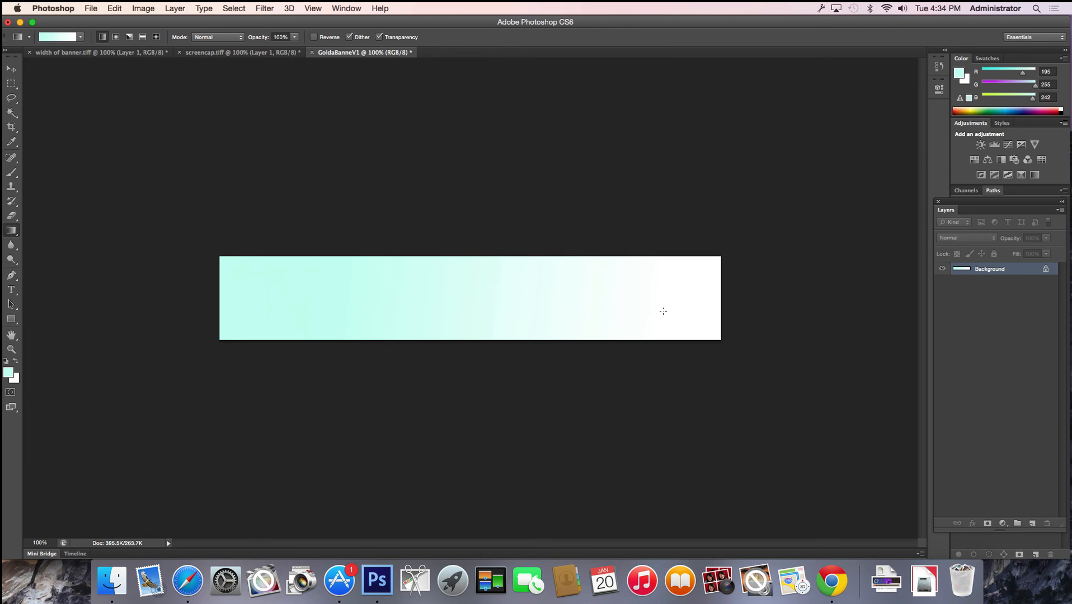
{"action": "left_click_drag", "start_coordinate": [424, 261], "coordinate": [425, 370]}
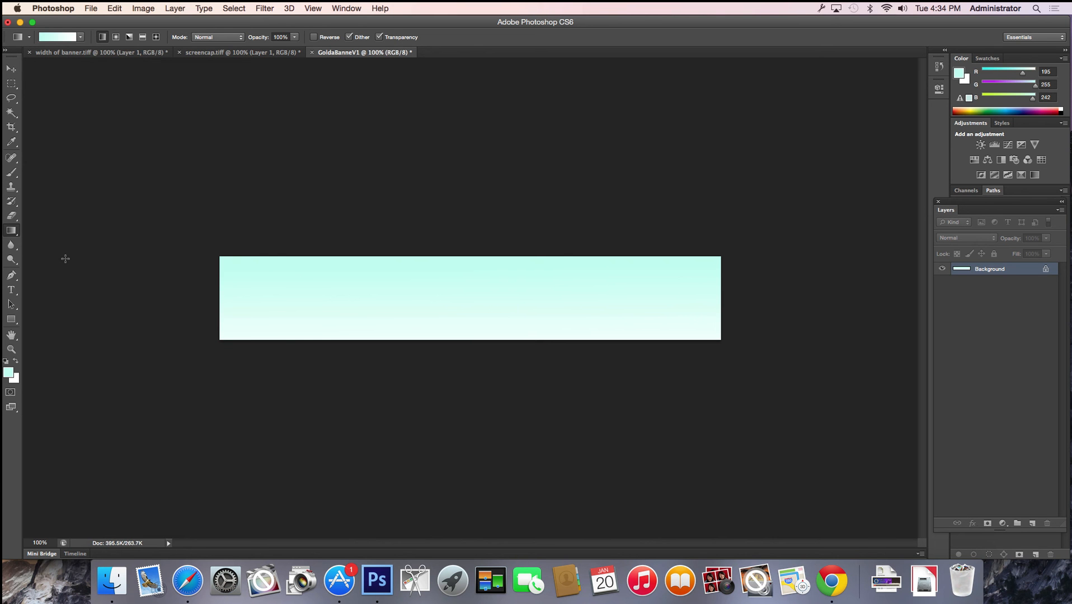
Type the owner's name in white Bodoni 72 Smallcaps near the banner's top left
{"action": "left_click", "coordinate": [13, 293]}
{"action": "left_click", "coordinate": [271, 283]}
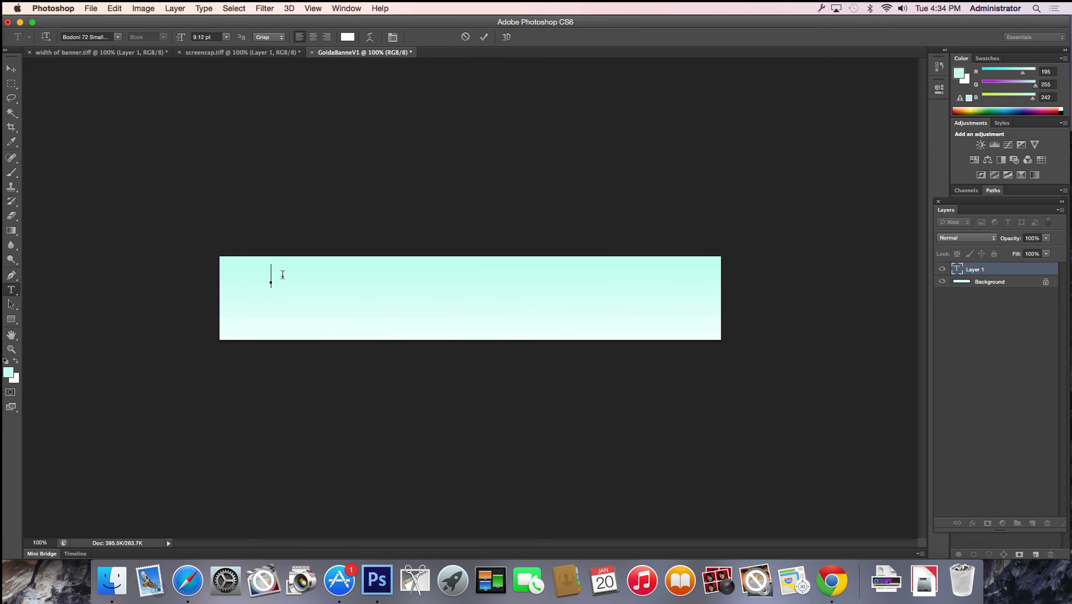
{"action": "left_click", "coordinate": [347, 37]}
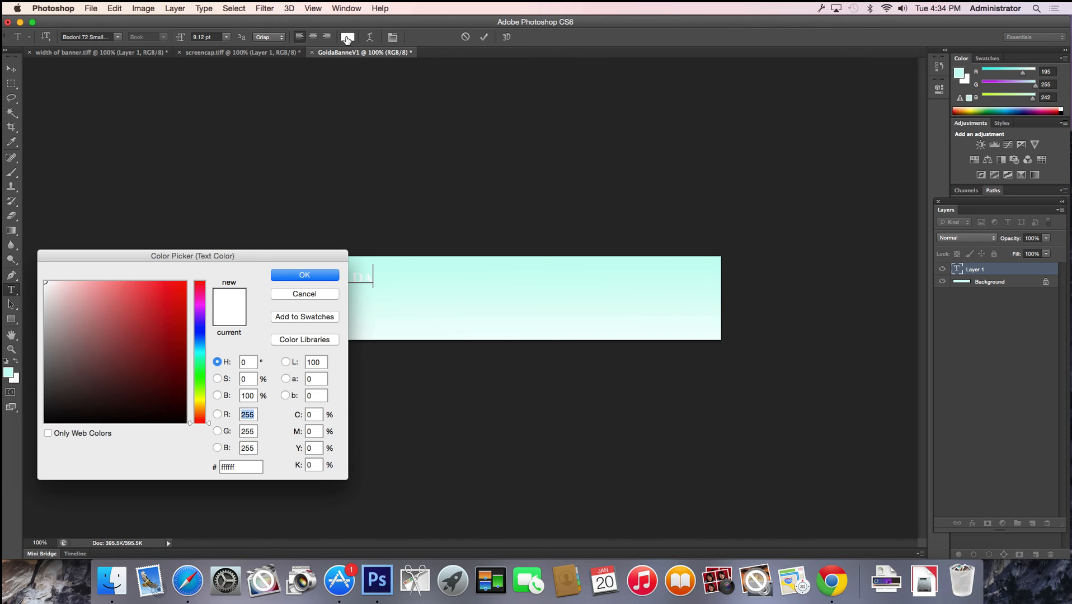
{"action": "left_click", "coordinate": [290, 298]}
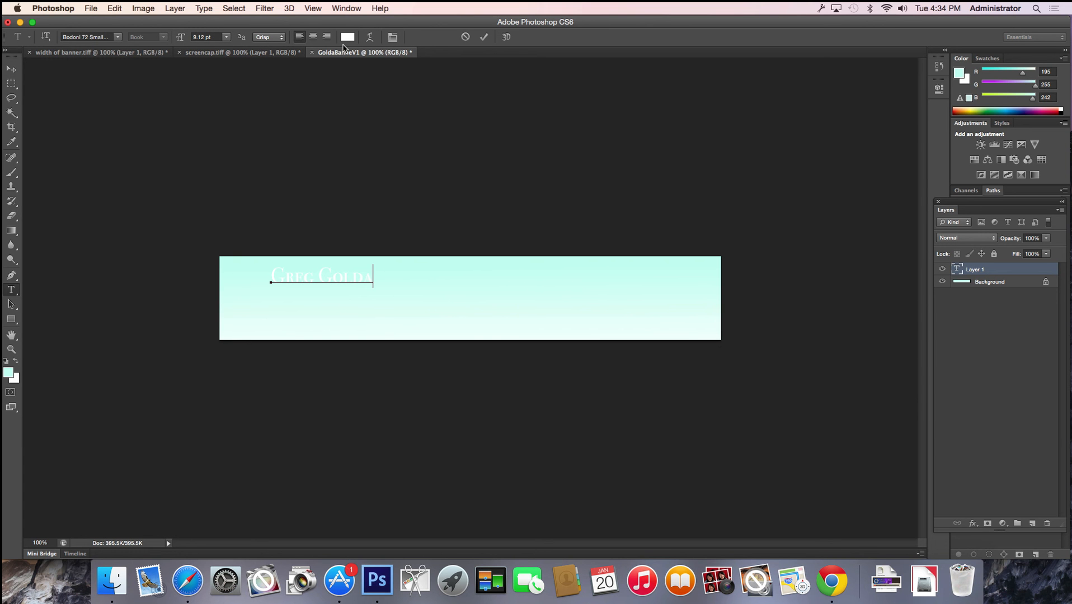
{"action": "left_click", "coordinate": [12, 71]}
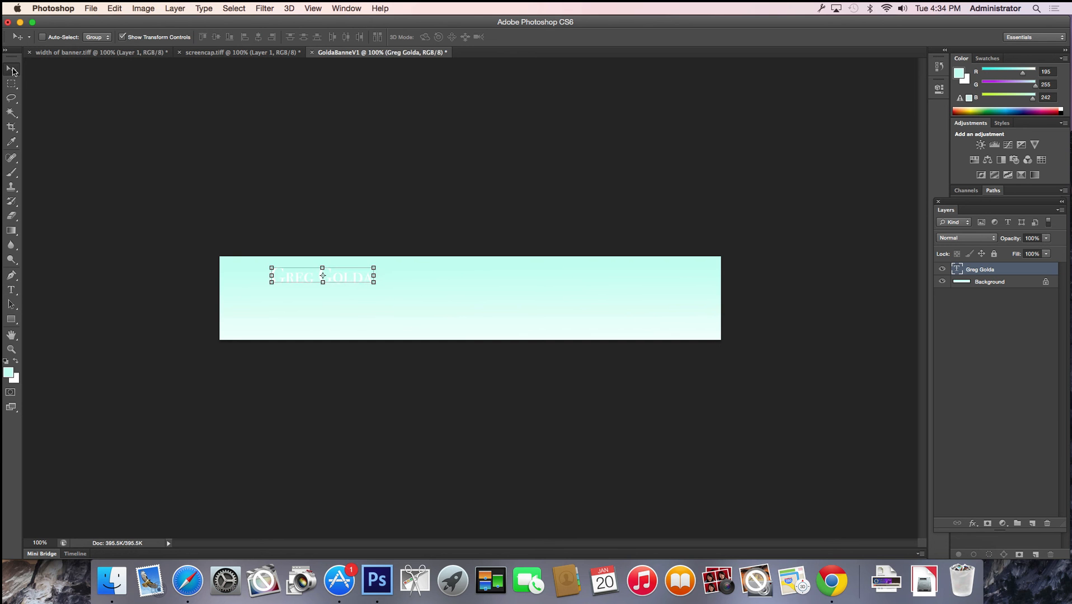
Move the name text left and scale it about 218%, to 19.84 pt
{"action": "left_click_drag", "start_coordinate": [310, 279], "coordinate": [266, 279]}
{"action": "key", "text": "ctrl+t"}
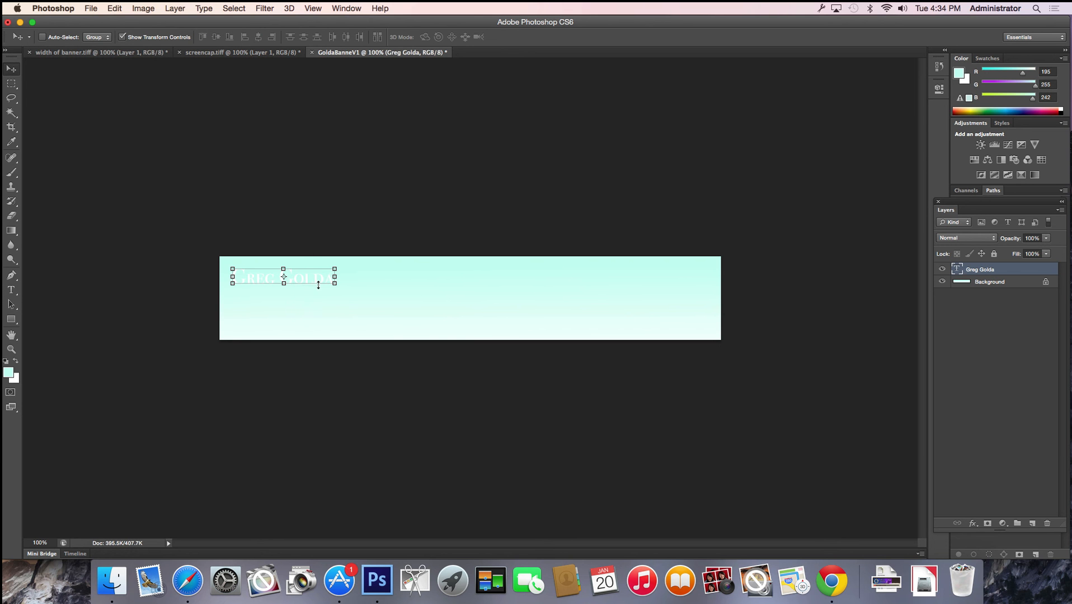
{"action": "left_click_drag", "start_coordinate": [335, 285], "coordinate": [448, 347]}
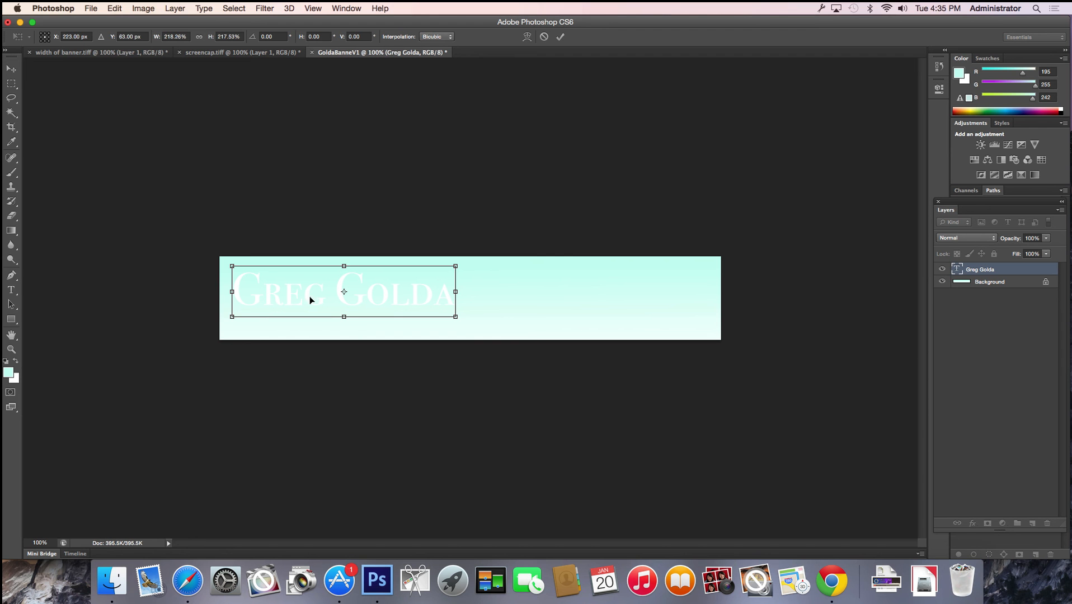
{"action": "key", "text": "t"}
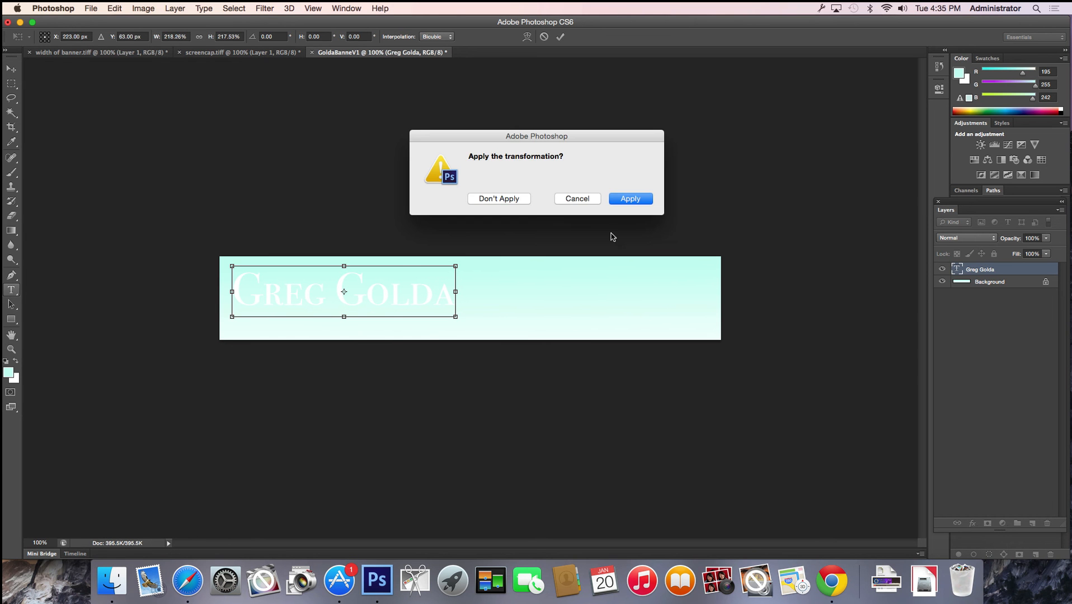
{"action": "left_click", "coordinate": [635, 201]}
{"action": "left_click", "coordinate": [282, 306]}
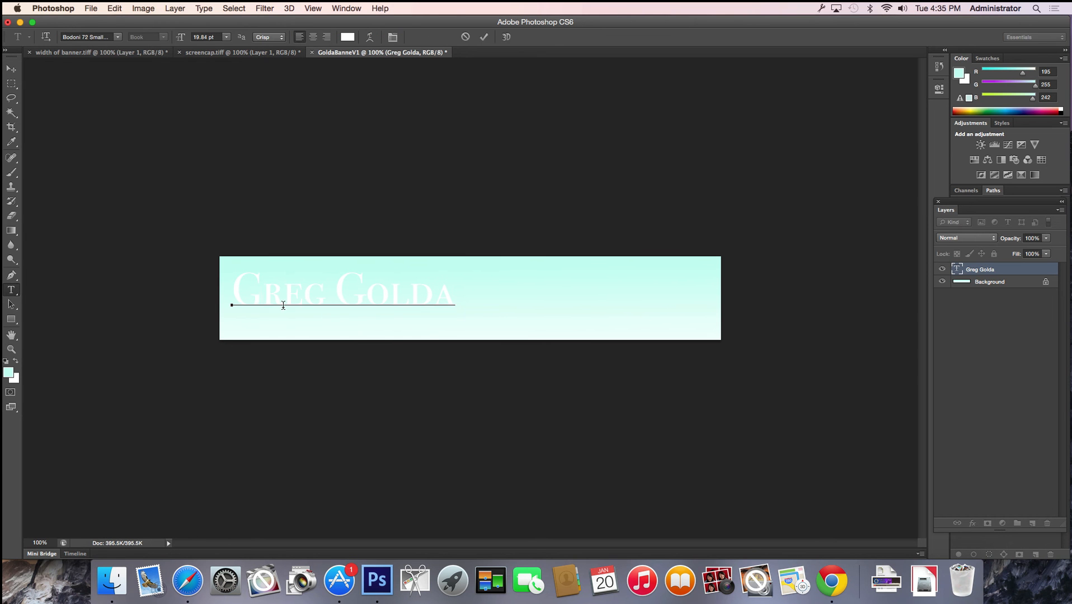
Replace the banner's name line with the company name ending in '& Co.' and commit it
{"action": "triple_click", "coordinate": [282, 305]}
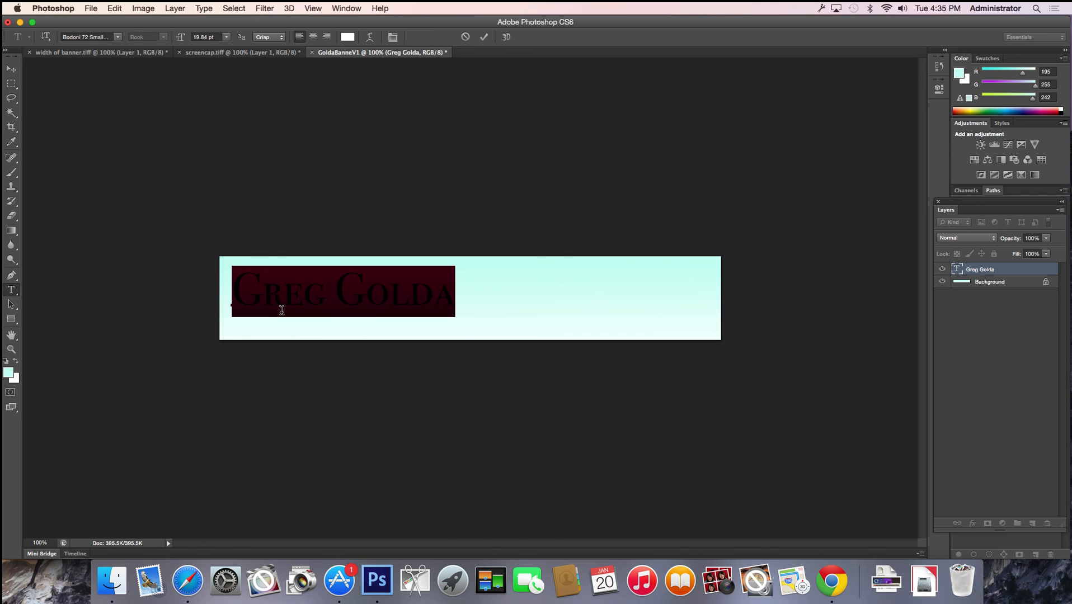
{"action": "type", "text": "M"}
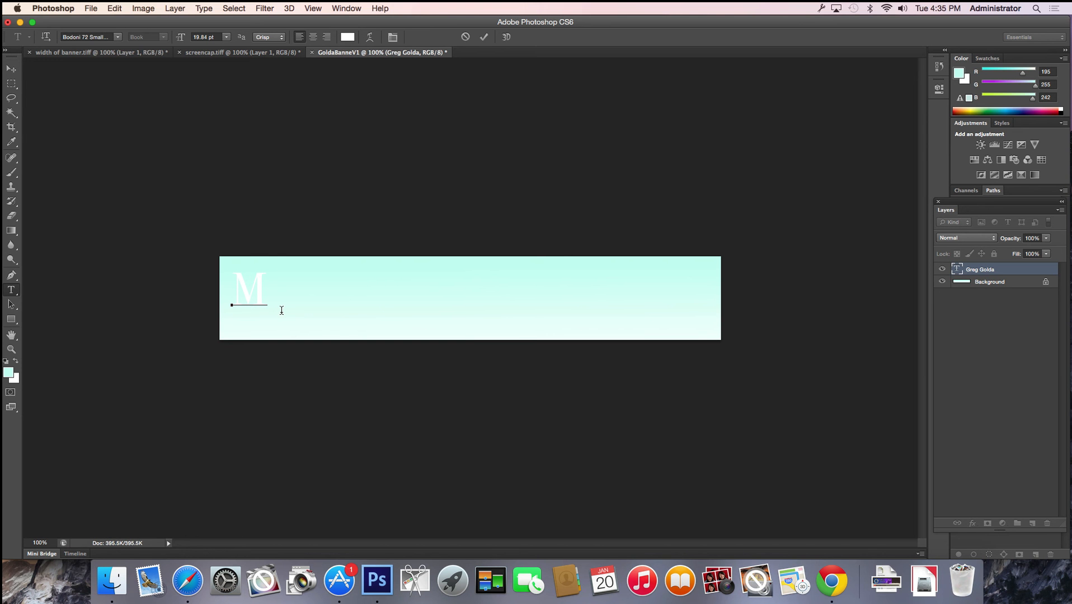
{"action": "type", "text": "eliha"}
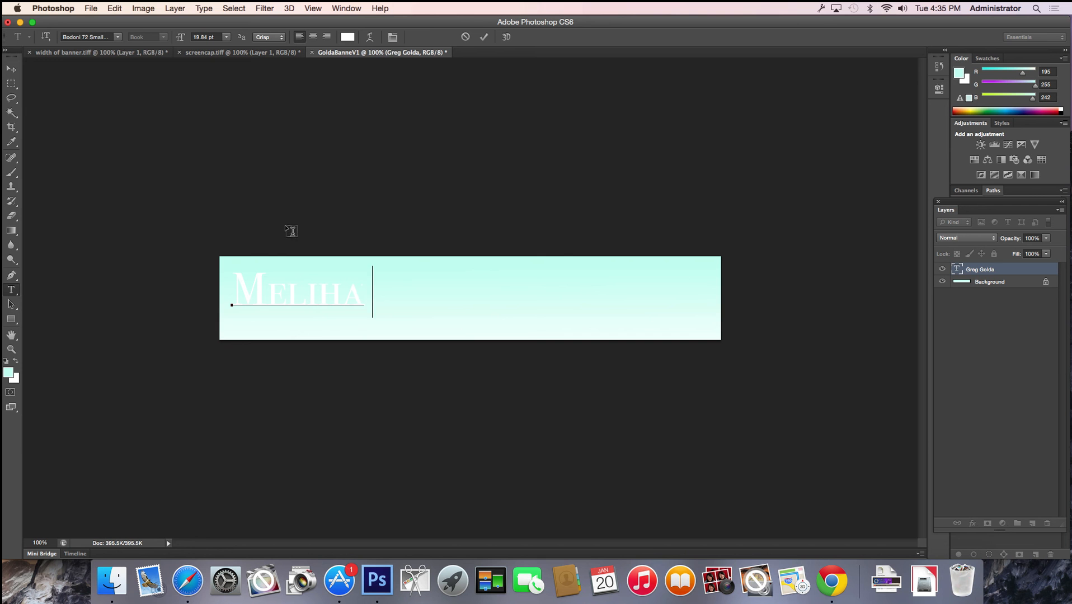
{"action": "type", "text": "& Co."}
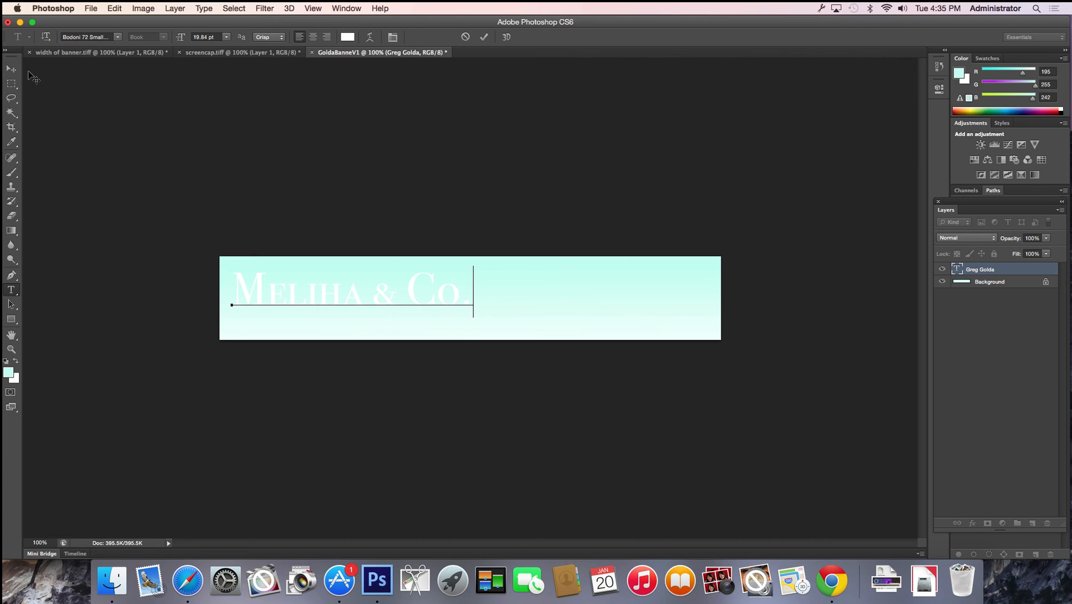
{"action": "left_click", "coordinate": [11, 68]}
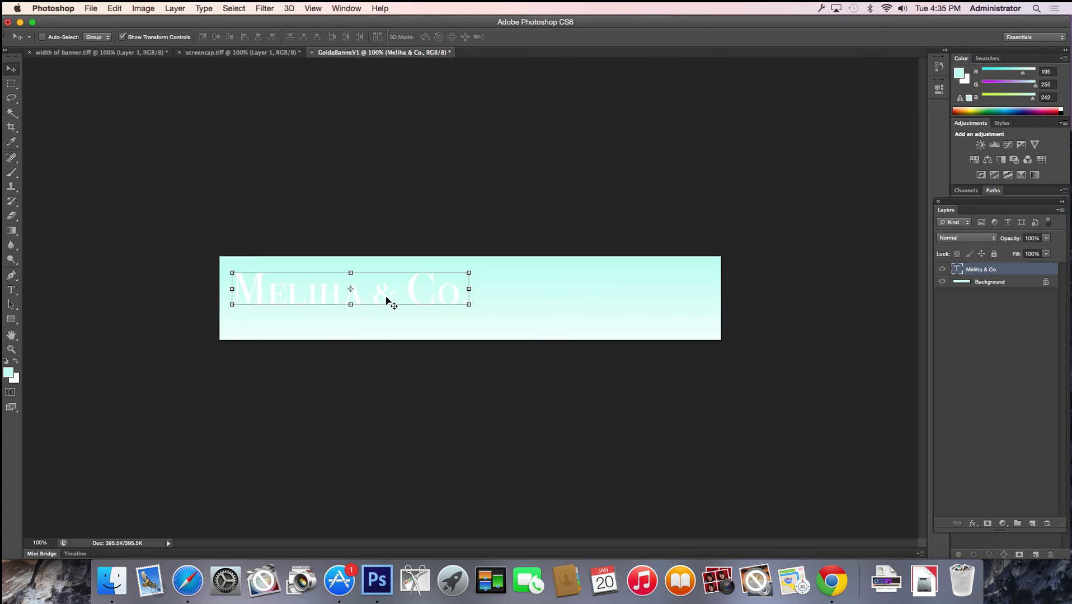
Nudge the company-name text up slightly and unlock the Background as Layer 0
{"action": "left_click_drag", "start_coordinate": [387, 302], "coordinate": [385, 293]}
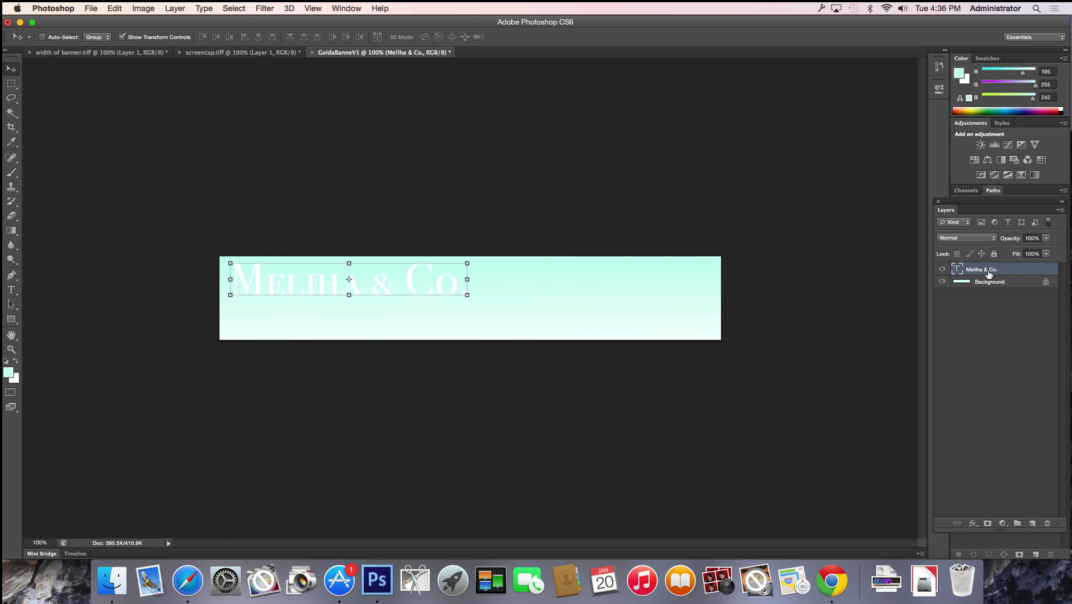
{"action": "left_click", "coordinate": [1046, 284]}
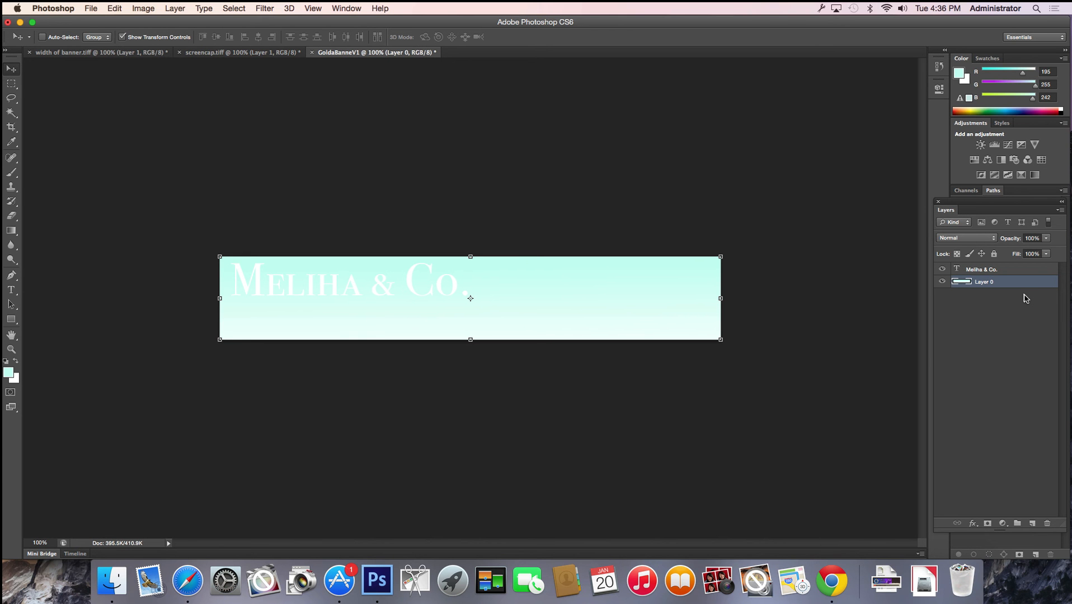
Toggle Lock All on Layer 0 on and back off, then reselect the text layer
{"action": "left_click", "coordinate": [995, 255]}
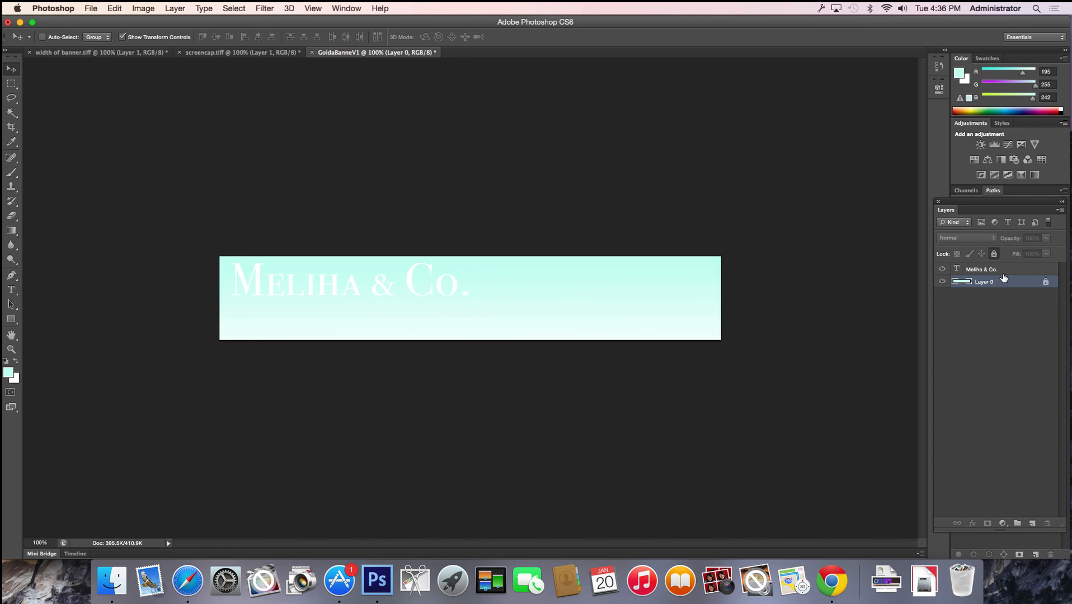
{"action": "left_click", "coordinate": [1045, 283]}
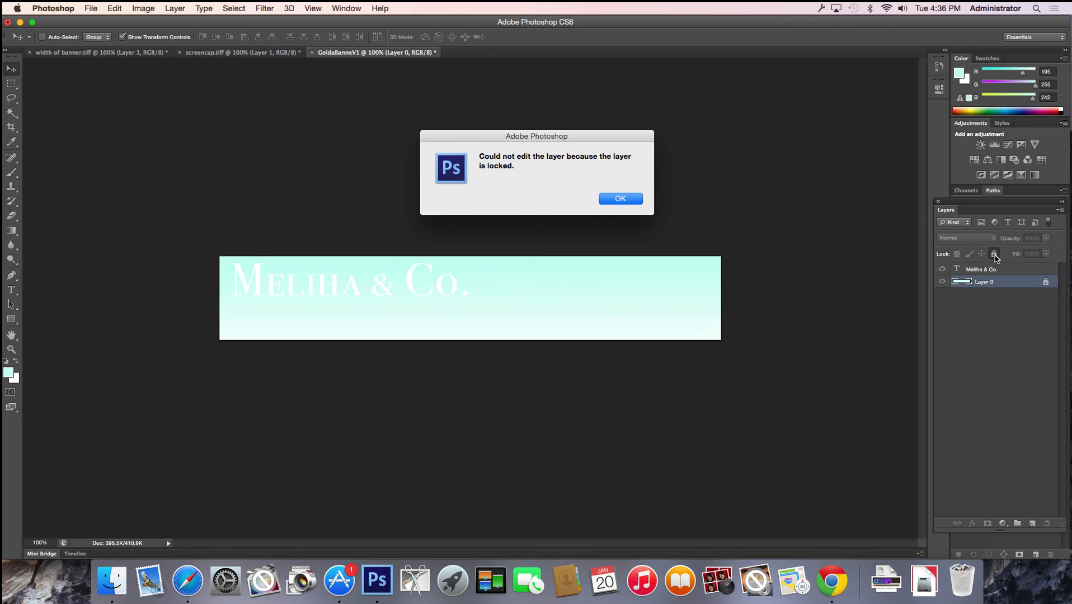
{"action": "key", "text": "Return"}
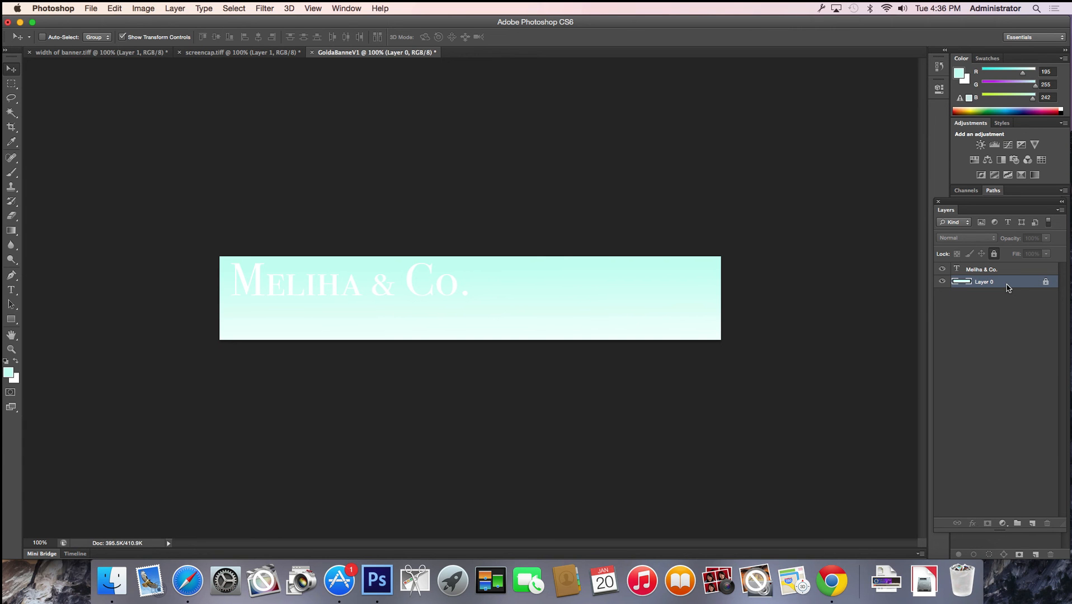
{"action": "left_click", "coordinate": [994, 254]}
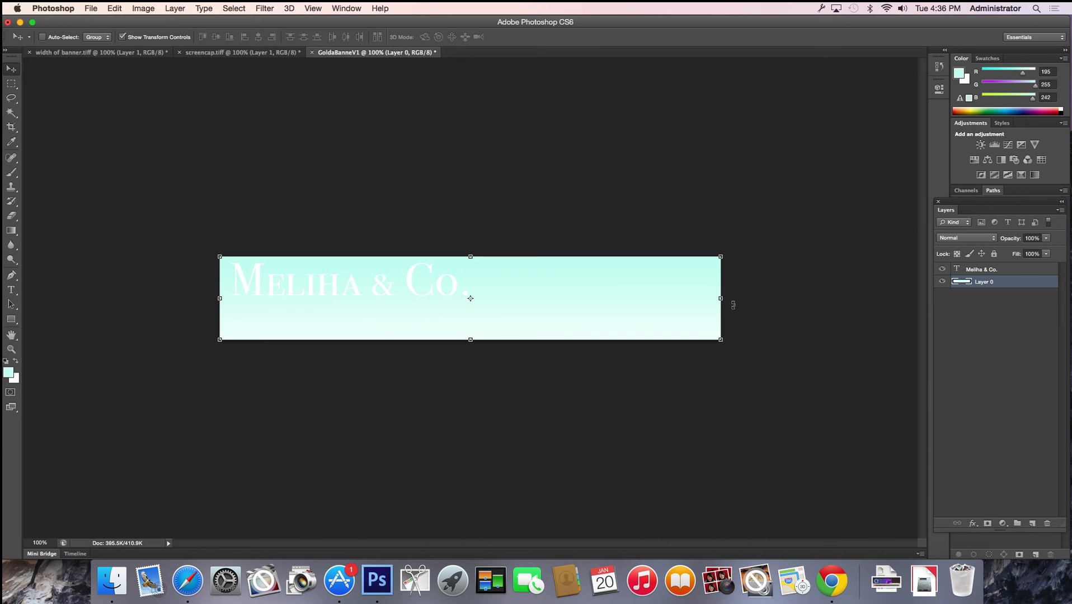
{"action": "left_click", "coordinate": [1013, 272]}
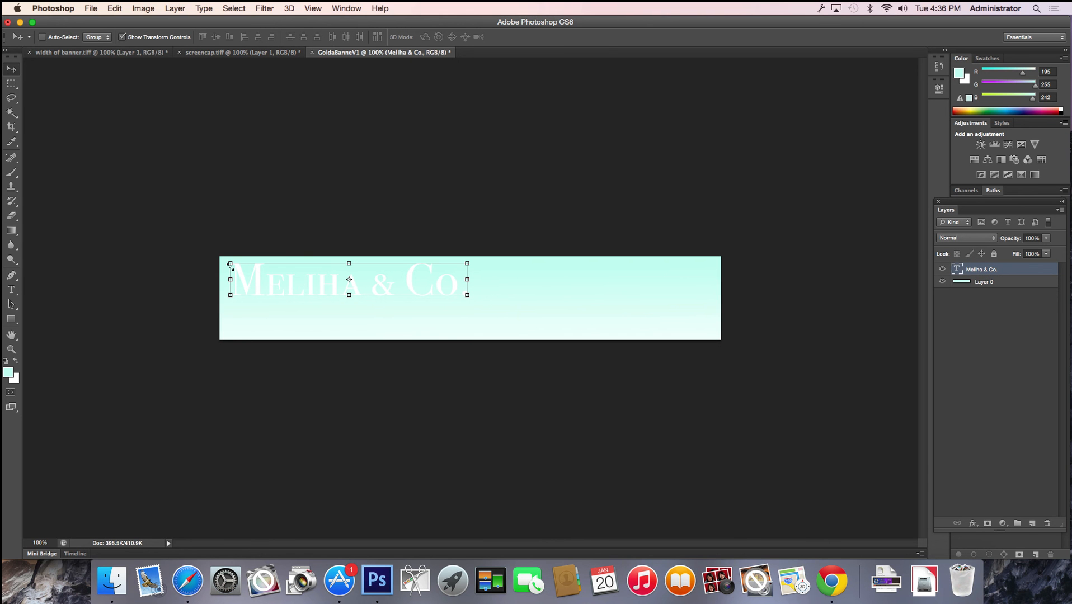
Scale the company-name text proportionally to about 113% and apply the transform
{"action": "left_click", "coordinate": [122, 37]}
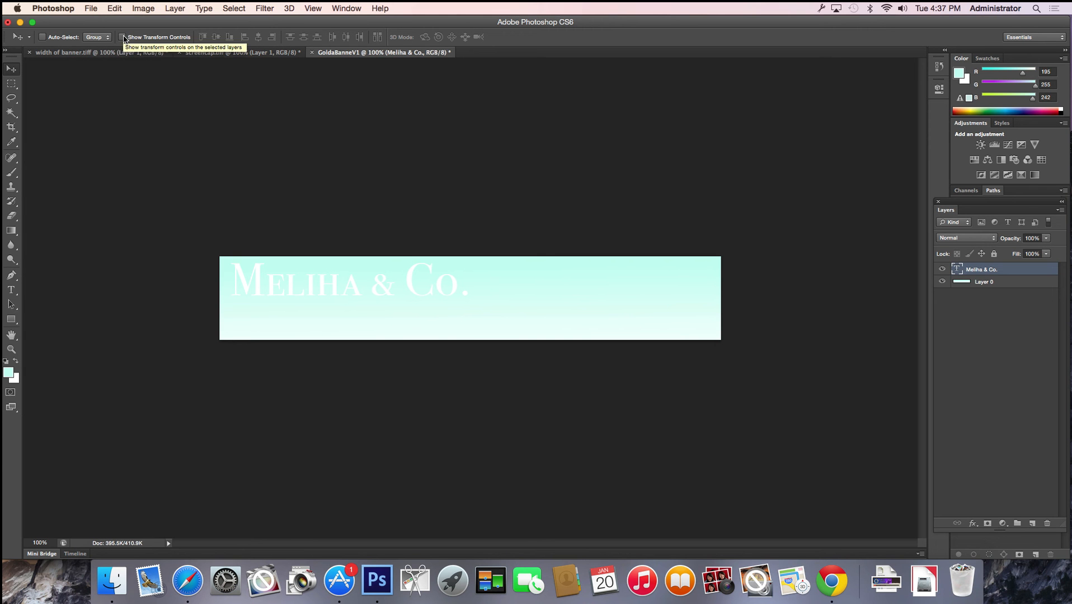
{"action": "left_click", "coordinate": [122, 37]}
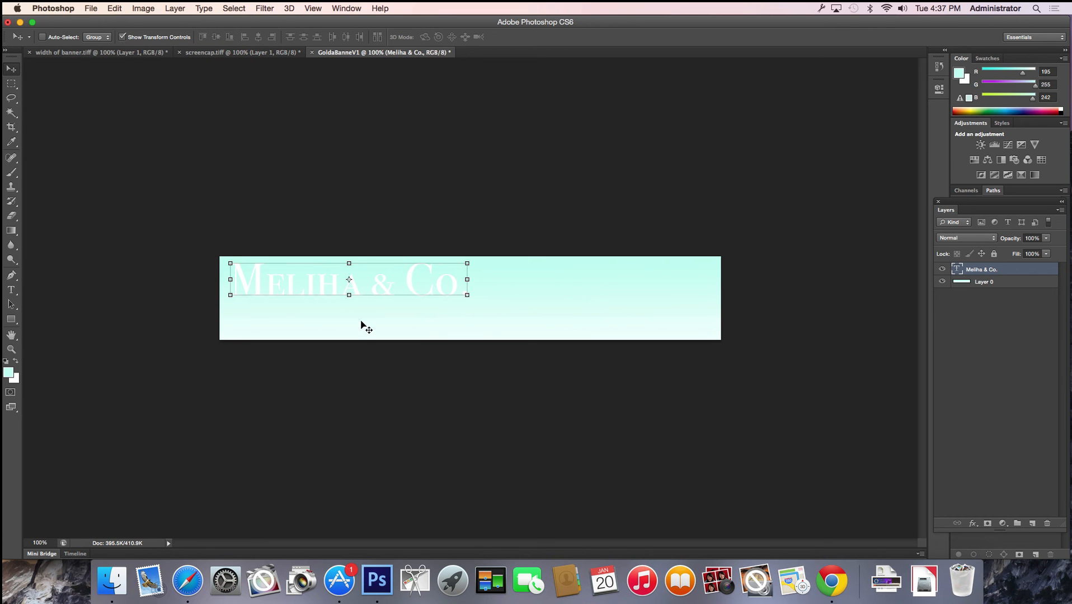
{"action": "left_click_drag", "start_coordinate": [469, 299], "coordinate": [390, 354]}
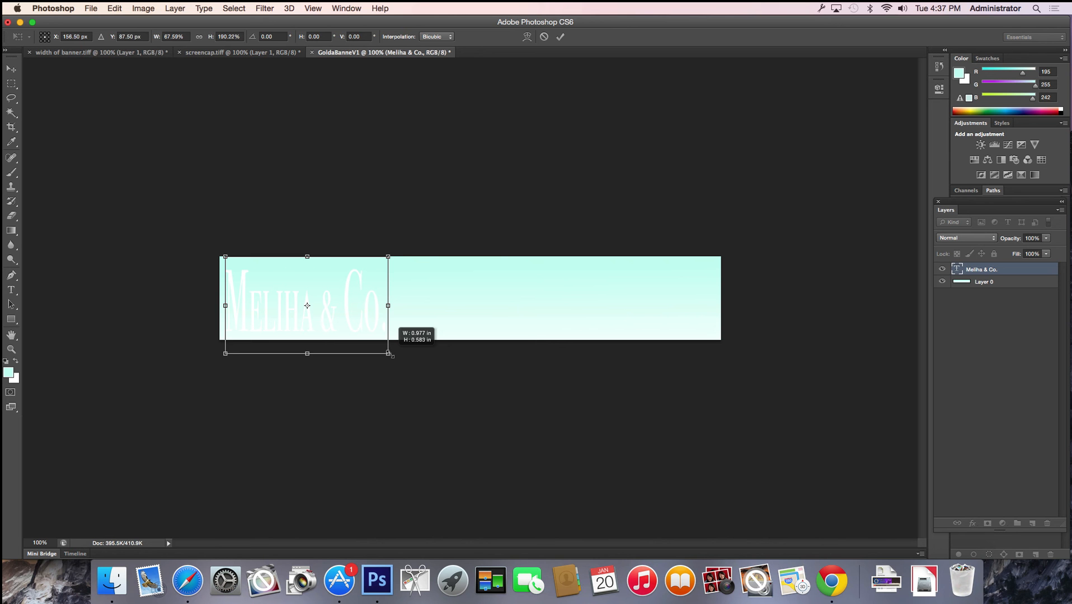
{"action": "left_click_drag", "start_coordinate": [388, 353], "coordinate": [484, 389]}
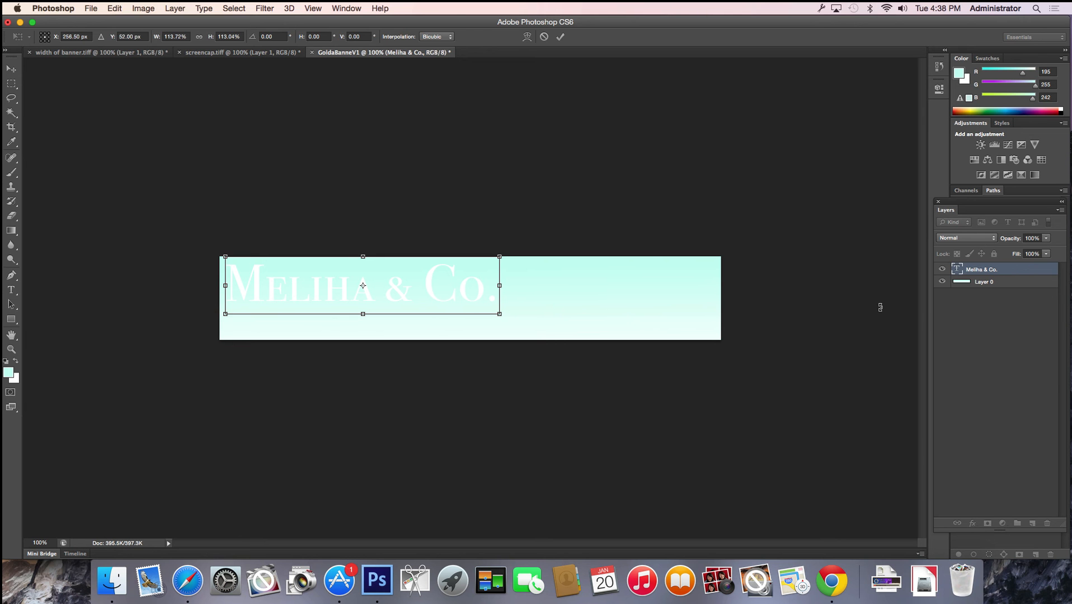
{"action": "key", "text": "Return"}
Add a Stroke layer style to the company-name text layer
{"action": "double_click", "coordinate": [1029, 273]}
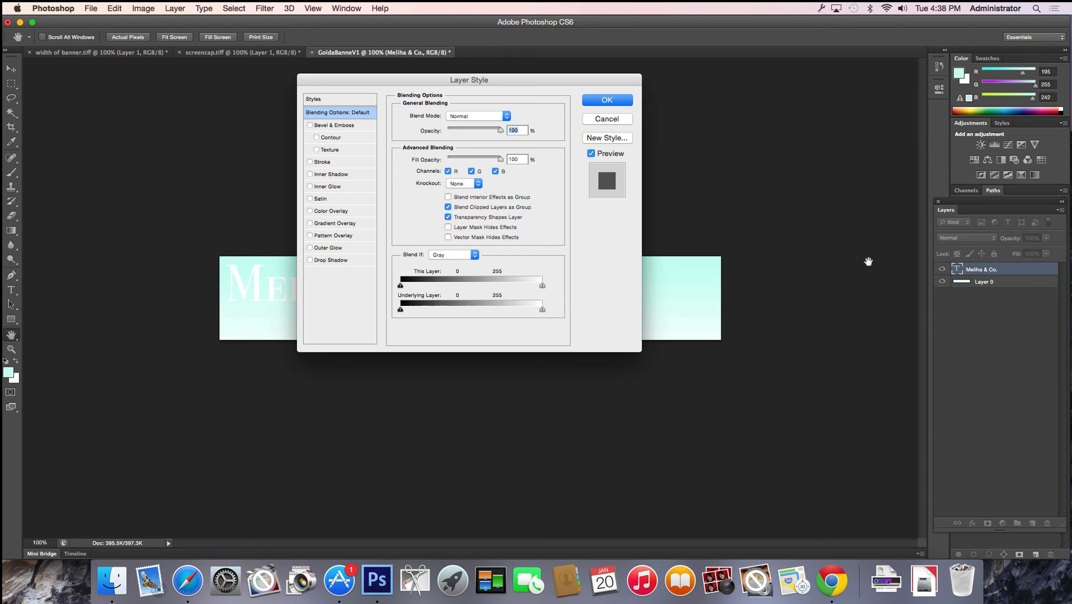
{"action": "left_click_drag", "start_coordinate": [448, 79], "coordinate": [690, 126]}
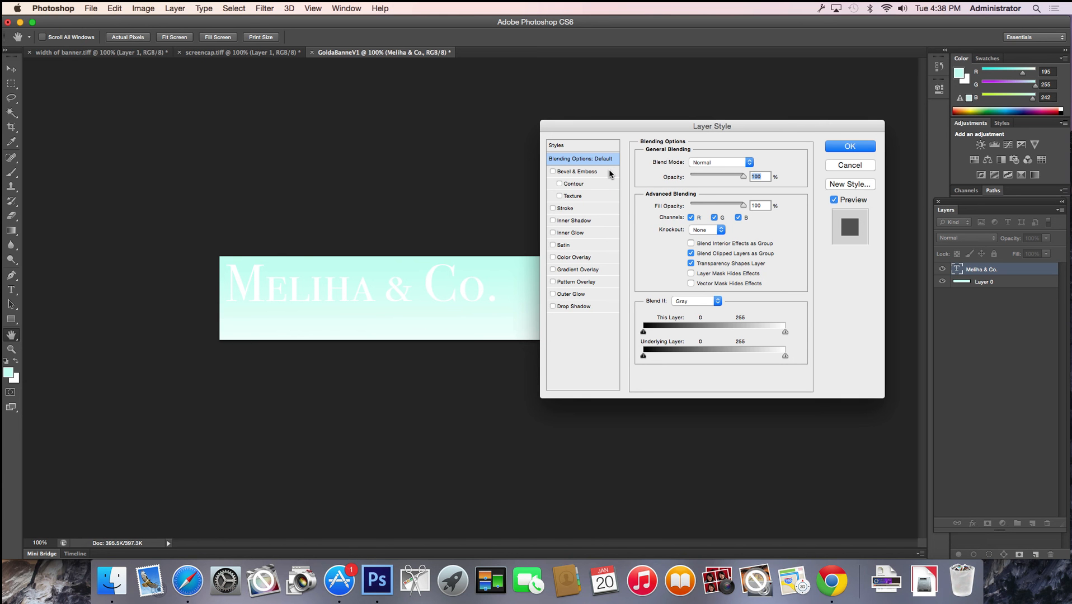
{"action": "left_click", "coordinate": [552, 209]}
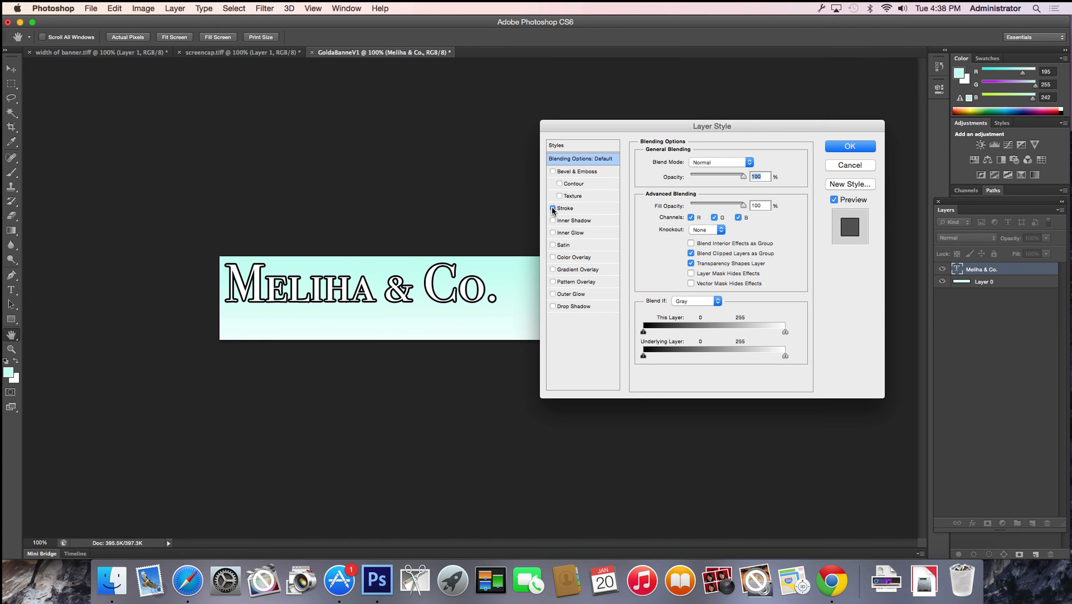
{"action": "left_click", "coordinate": [581, 209]}
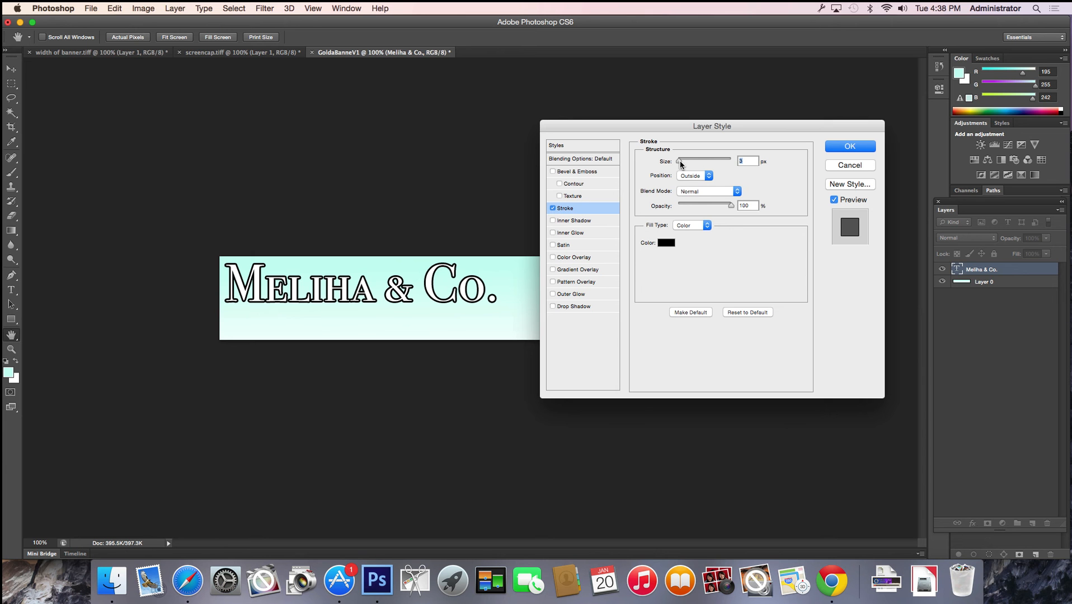
Set the stroke to 2 px size, 100% opacity, positioned Outside
{"action": "mouse_move", "coordinate": [680, 160]}
{"action": "left_mouse_down"}
{"action": "mouse_move", "coordinate": [698, 163]}
{"action": "mouse_move", "coordinate": [678, 165]}
{"action": "left_mouse_up"}
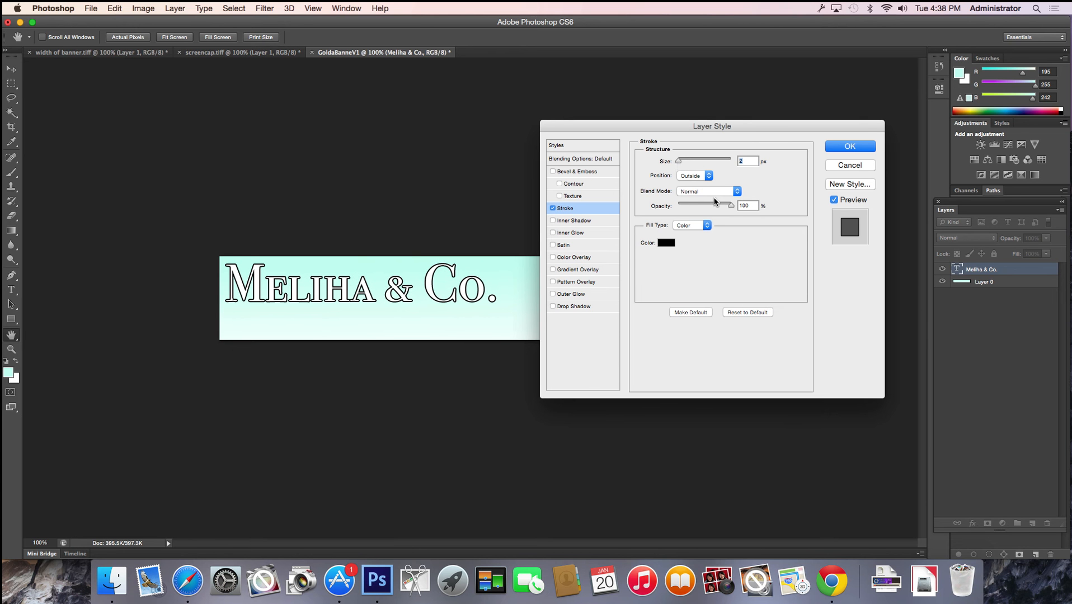
{"action": "left_click_drag", "start_coordinate": [730, 206], "coordinate": [700, 207]}
{"action": "left_click_drag", "start_coordinate": [700, 206], "coordinate": [743, 207]}
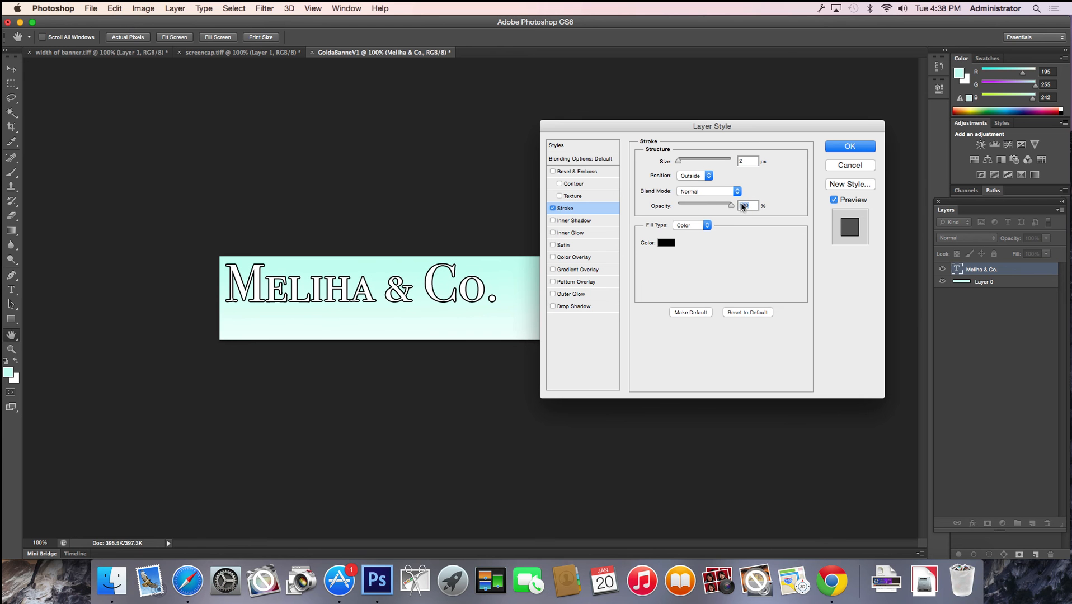
{"action": "left_click", "coordinate": [693, 179]}
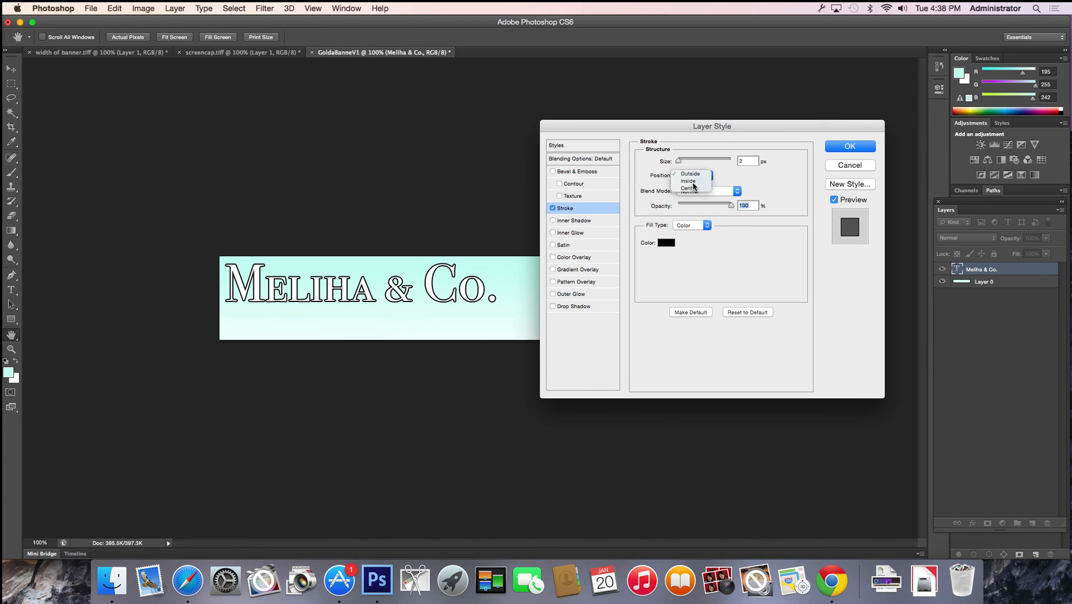
{"action": "left_click", "coordinate": [694, 186]}
{"action": "left_click", "coordinate": [692, 178]}
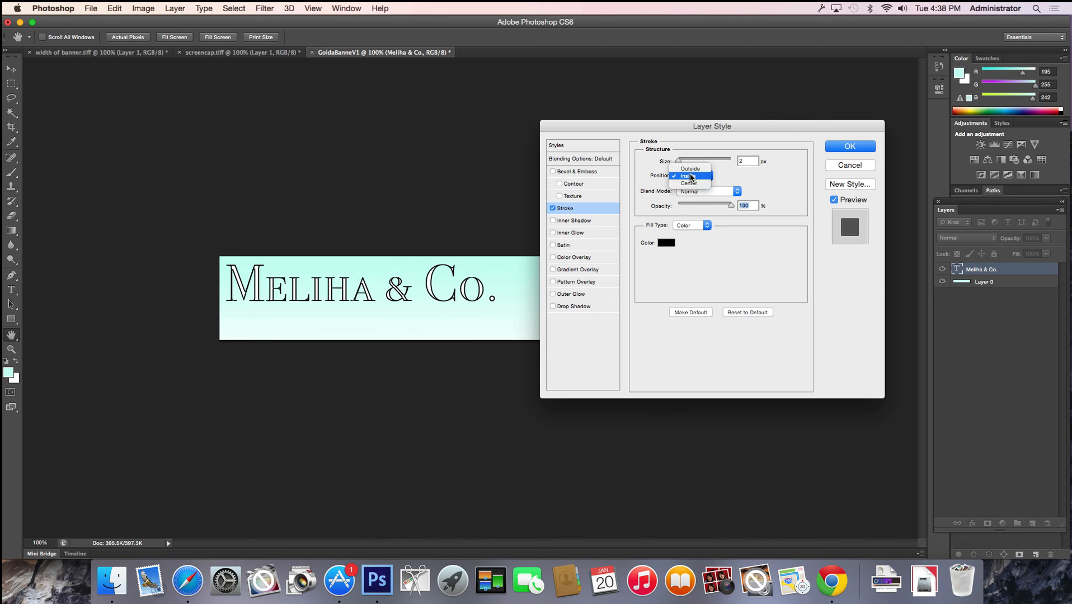
{"action": "left_click", "coordinate": [690, 185]}
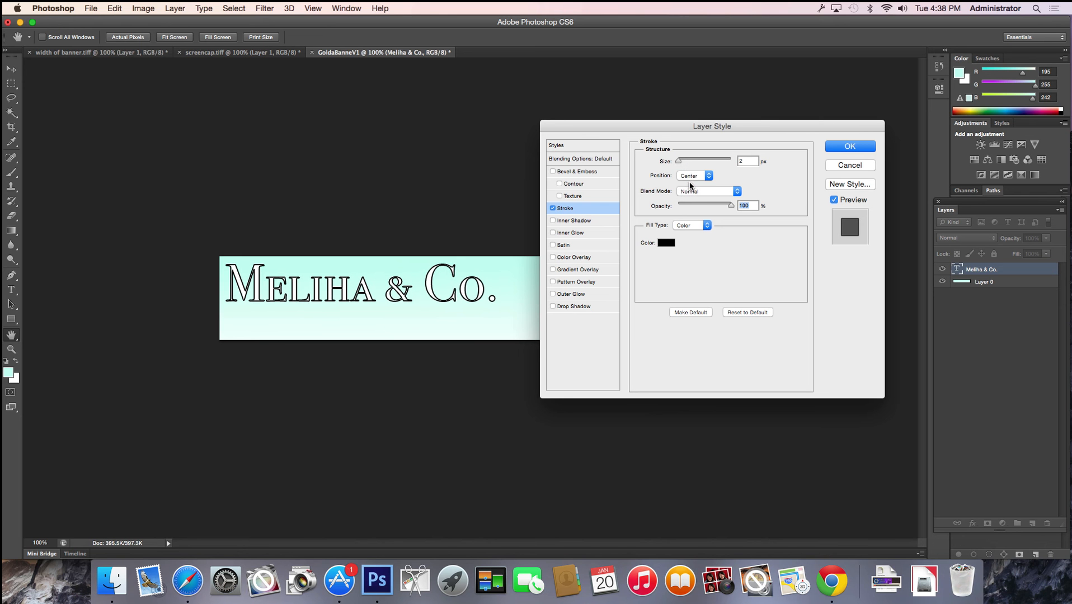
{"action": "left_click", "coordinate": [690, 176]}
{"action": "left_click", "coordinate": [694, 161]}
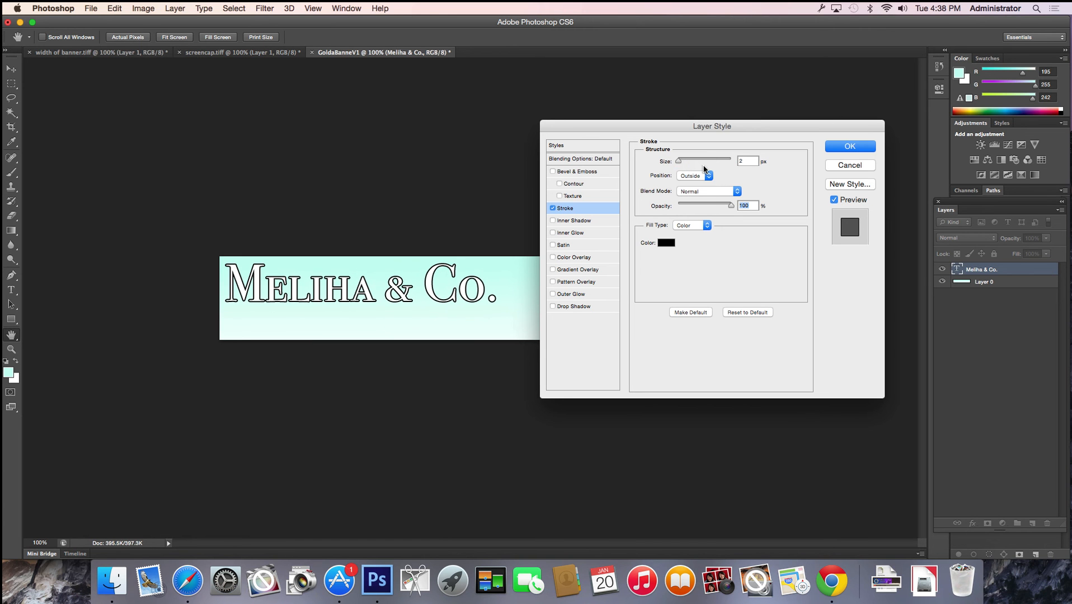
{"action": "left_click", "coordinate": [666, 243]}
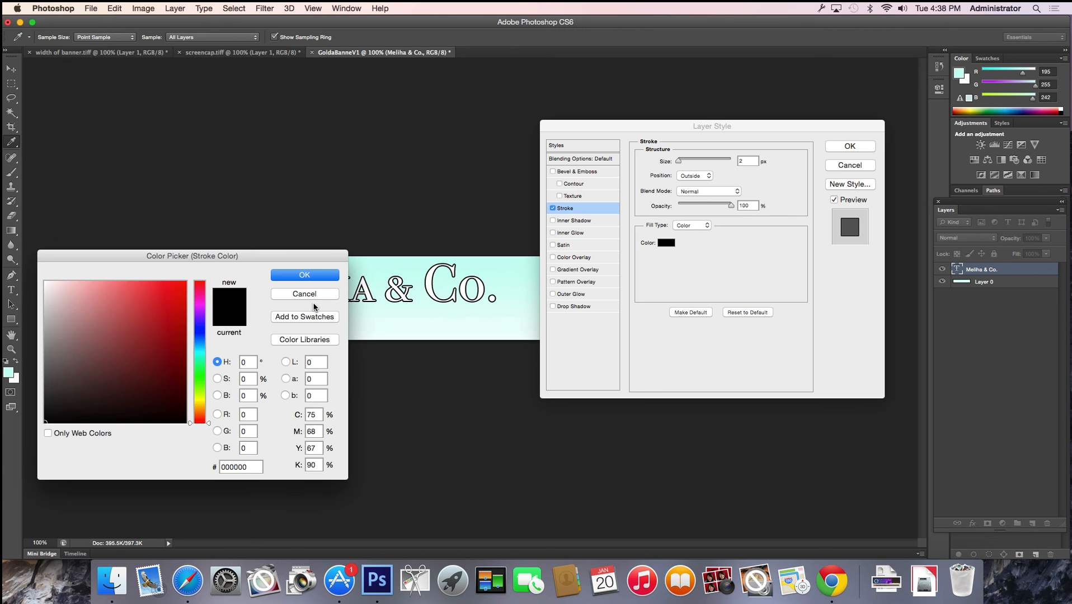
Set the text stroke colour to a saturated teal mint green
{"action": "left_click", "coordinate": [367, 270]}
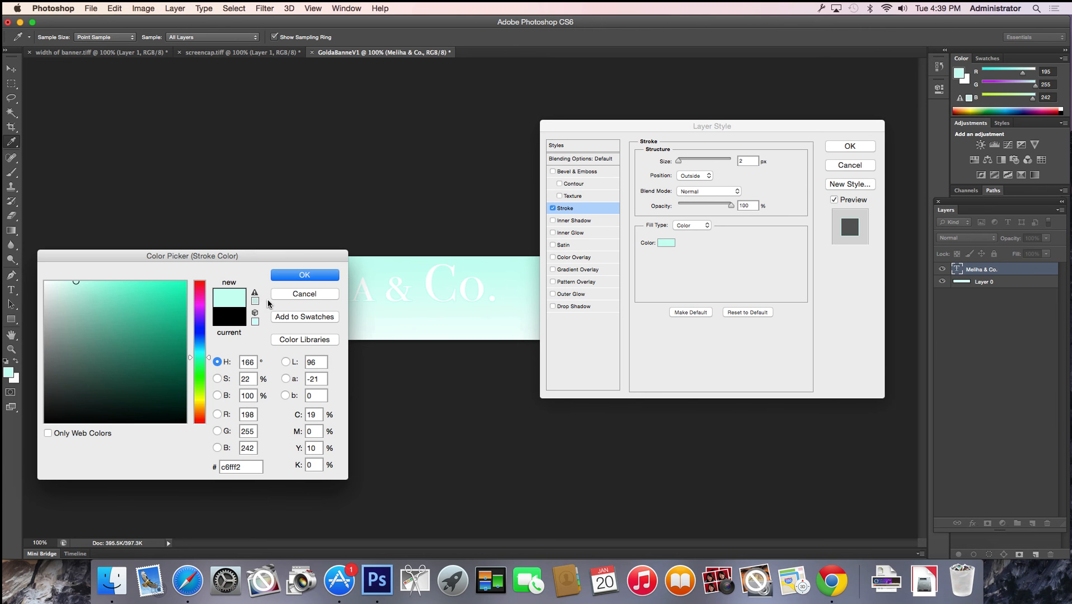
{"action": "left_click_drag", "start_coordinate": [250, 256], "coordinate": [590, 201]}
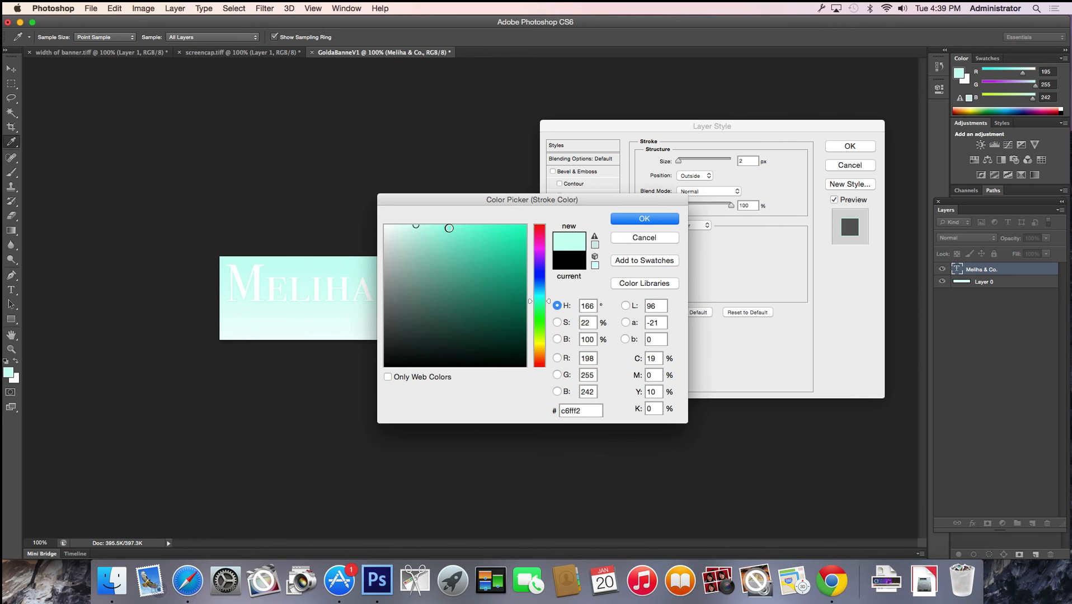
{"action": "mouse_move", "coordinate": [421, 226]}
{"action": "left_mouse_down"}
{"action": "mouse_move", "coordinate": [495, 230]}
{"action": "mouse_move", "coordinate": [510, 244]}
{"action": "left_mouse_up"}
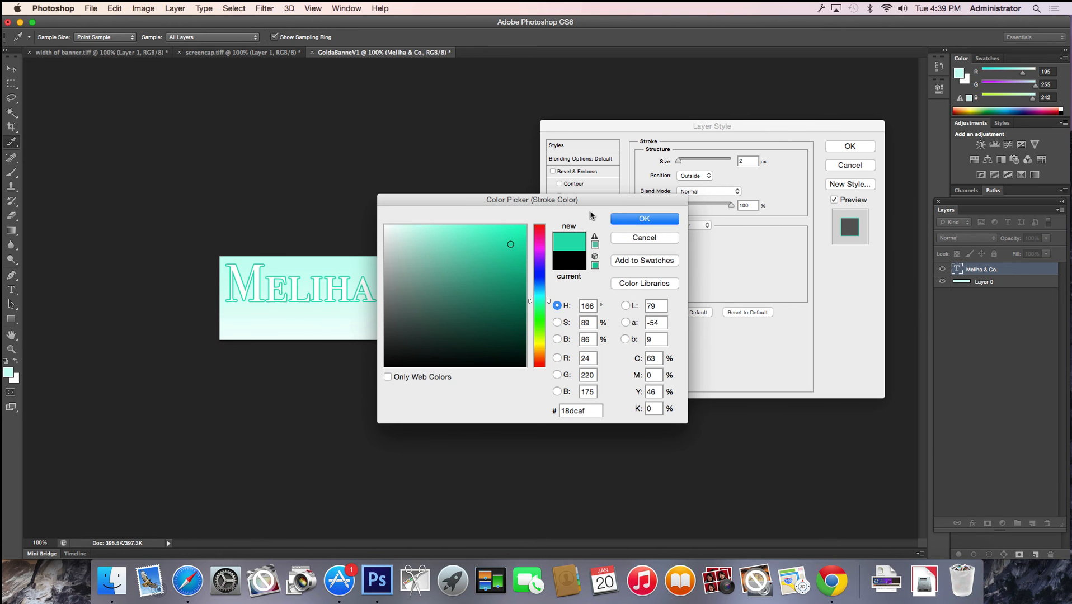
{"action": "left_click", "coordinate": [638, 218]}
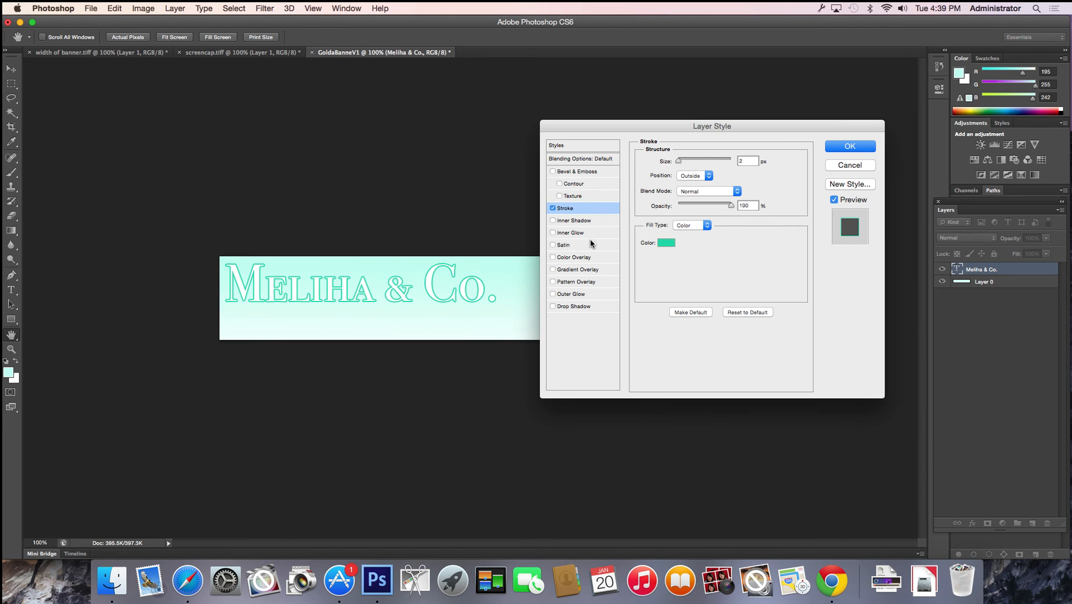
Add Drop Shadow and Bevel & Emboss to the text, apply, and switch to Safari
{"action": "left_click", "coordinate": [552, 306]}
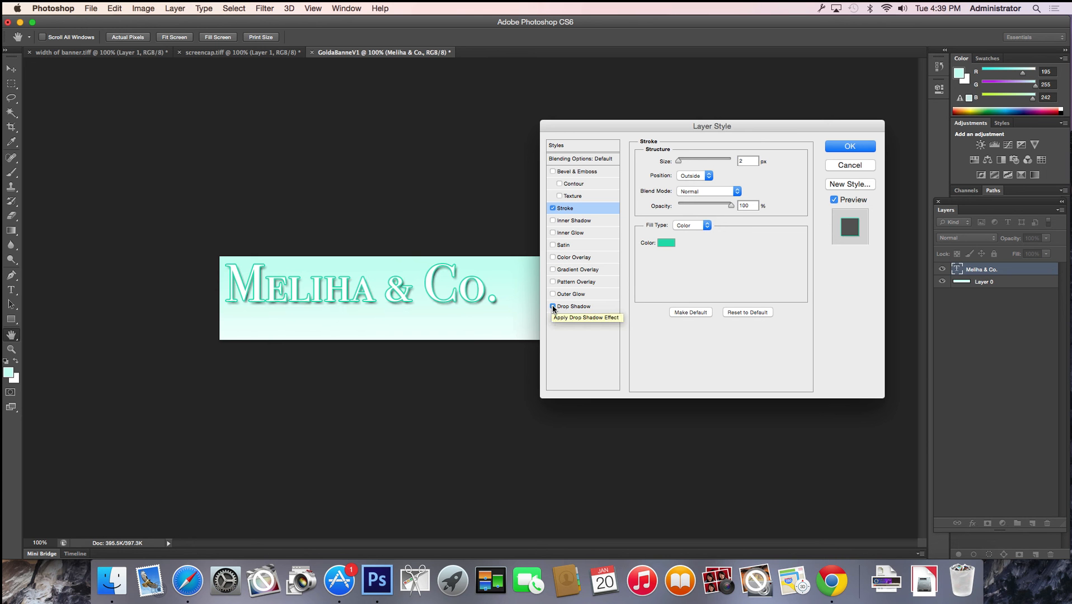
{"action": "left_click", "coordinate": [553, 172]}
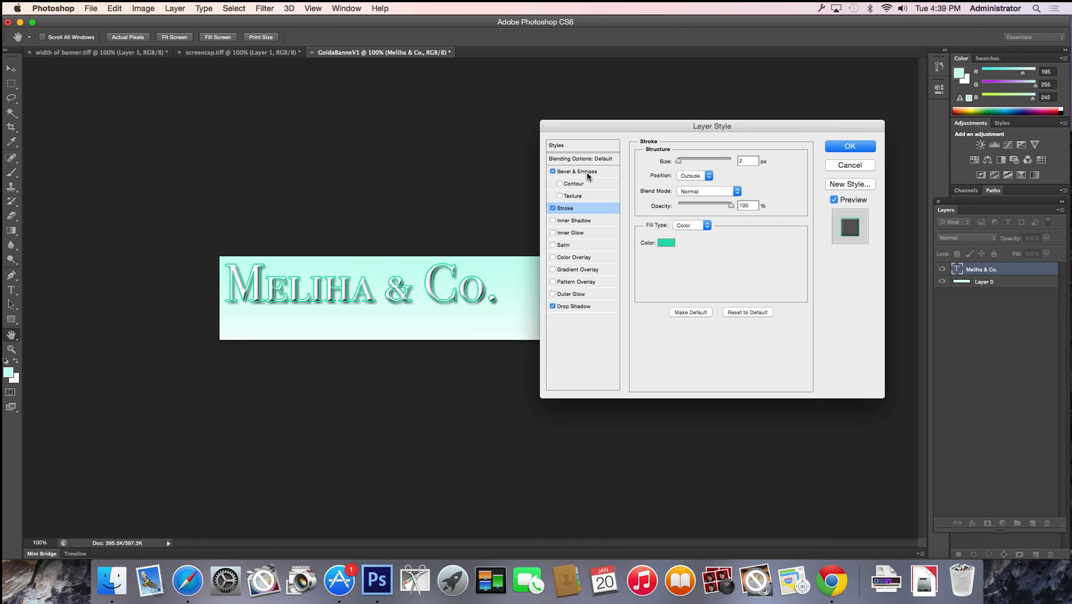
{"action": "left_click", "coordinate": [839, 146]}
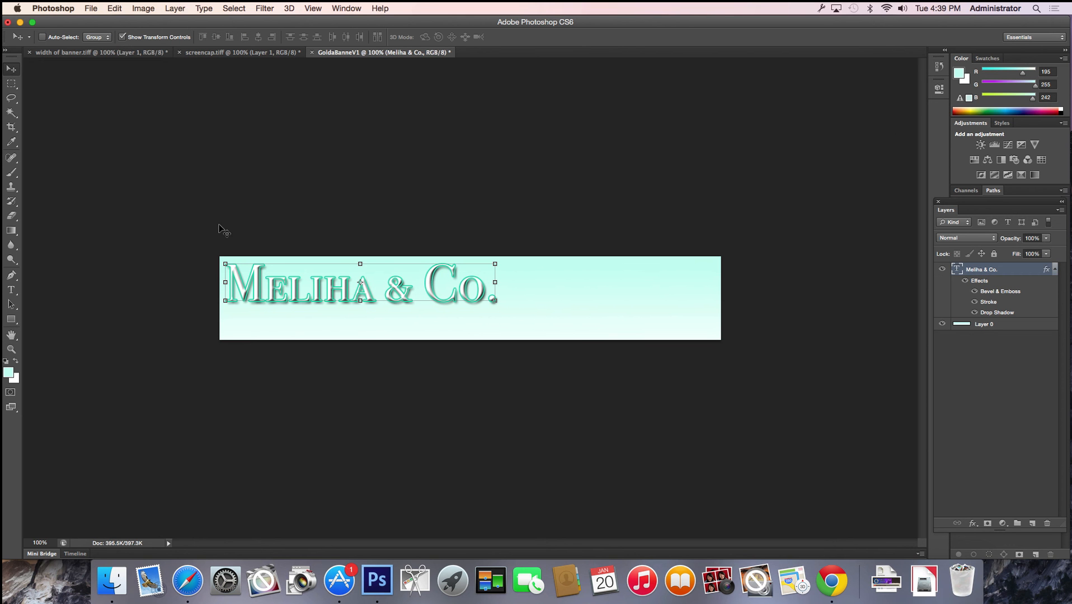
{"action": "left_click", "coordinate": [13, 85]}
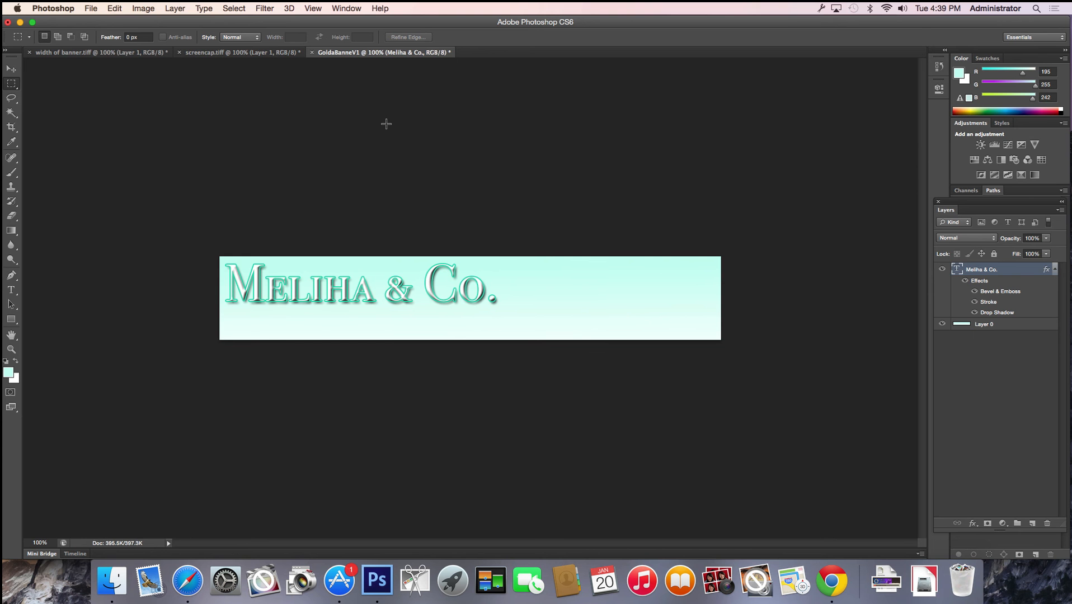
{"action": "left_click", "coordinate": [187, 581]}
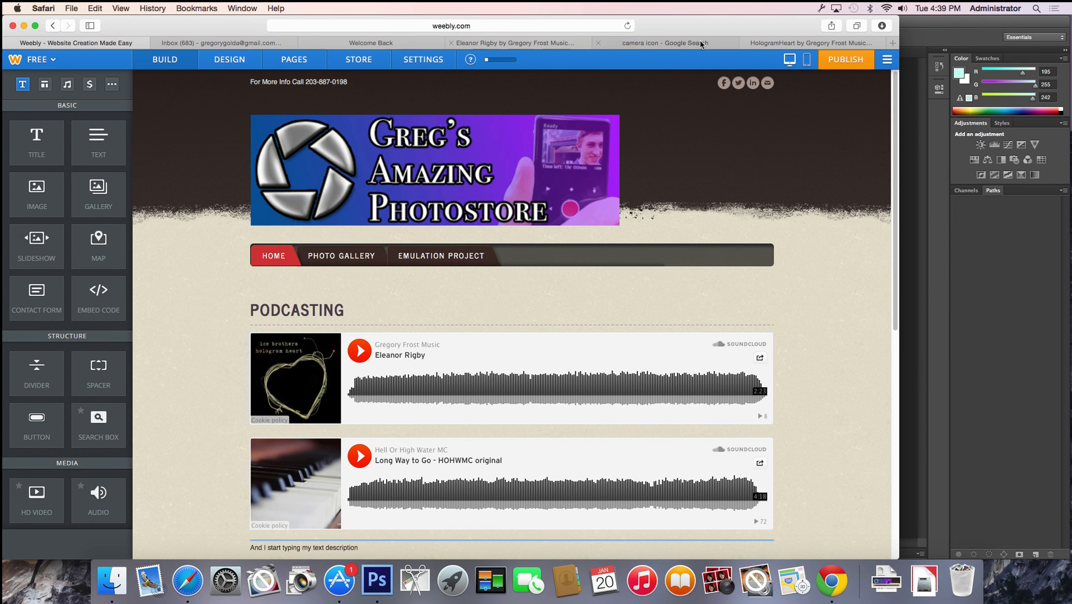
Scroll down through the 'camera icon' Google Images results
{"action": "left_click", "coordinate": [701, 44]}
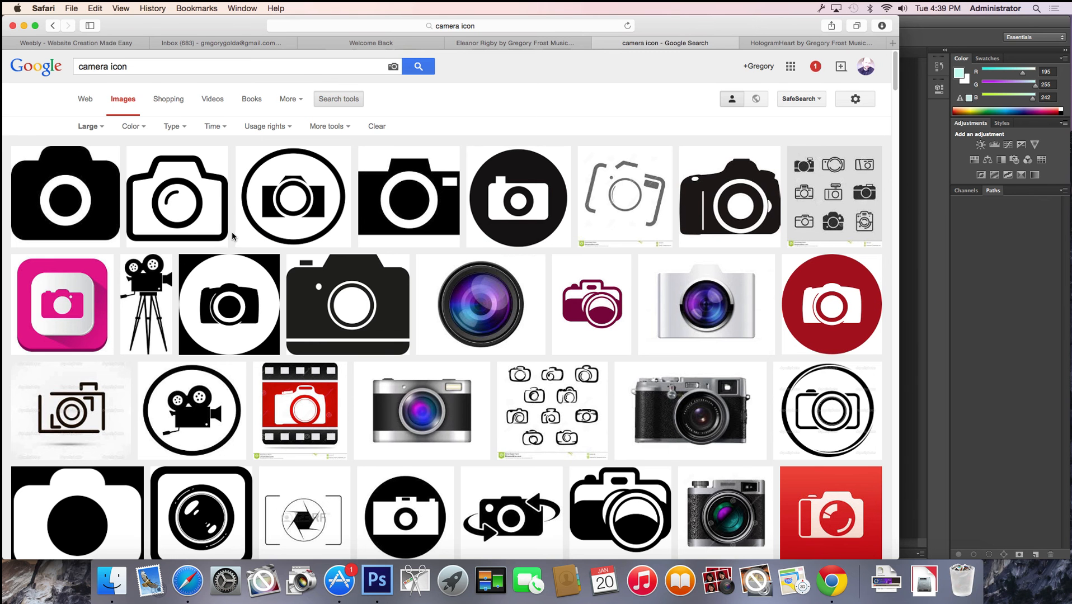
{"action": "scroll", "coordinate": [233, 236], "scroll_direction": "down", "scroll_amount": 1}
{"action": "scroll", "coordinate": [232, 237], "scroll_direction": "down", "scroll_amount": 3}
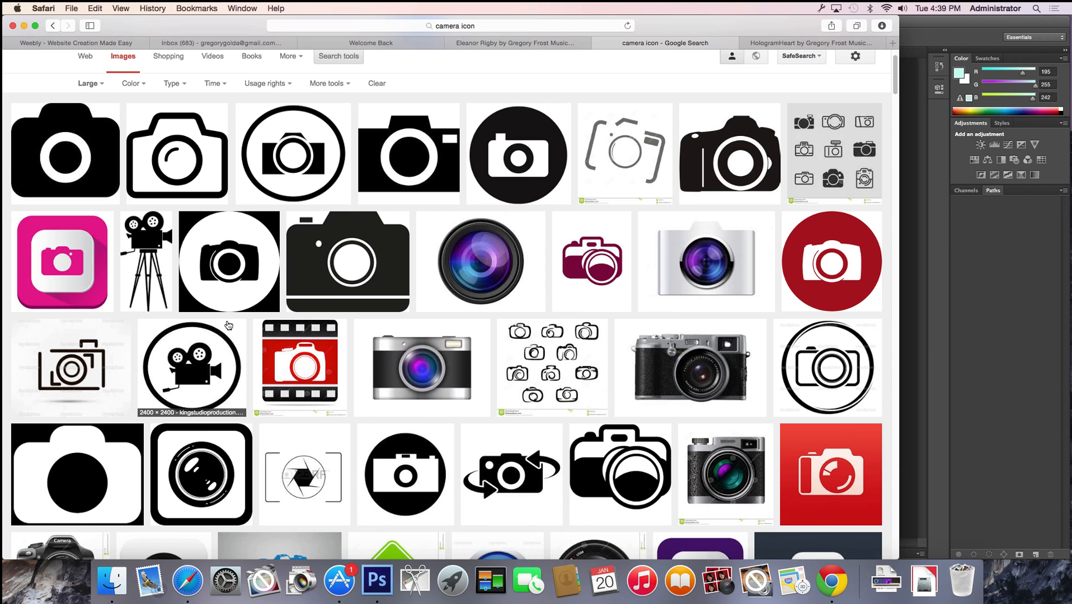
{"action": "scroll", "coordinate": [229, 325], "scroll_direction": "down", "scroll_amount": 5}
{"action": "scroll", "coordinate": [229, 325], "scroll_direction": "down", "scroll_amount": 5}
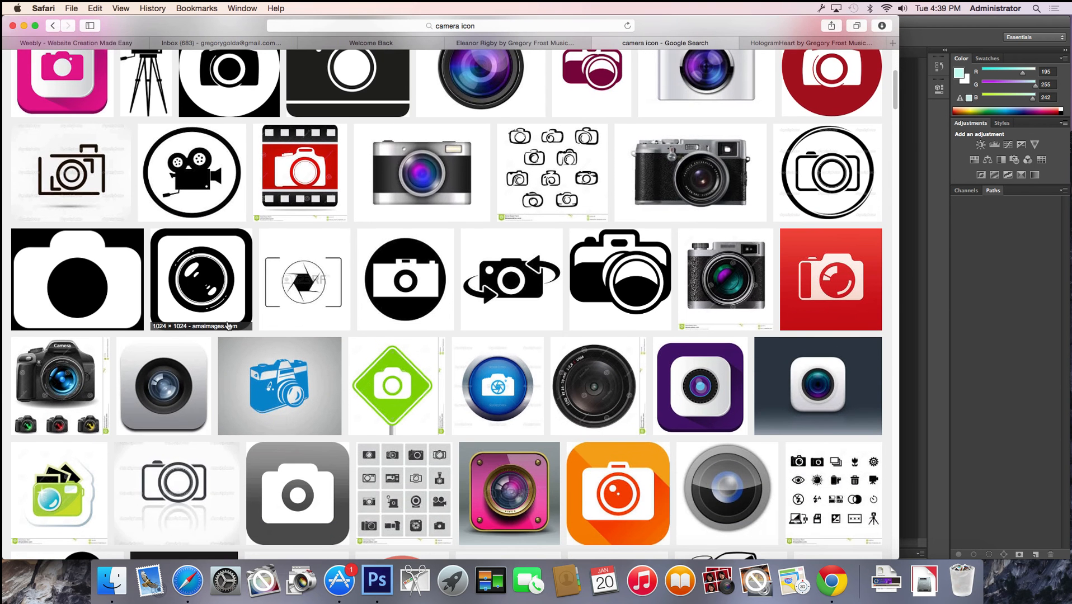
{"action": "scroll", "coordinate": [228, 326], "scroll_direction": "down", "scroll_amount": 8}
{"action": "scroll", "coordinate": [229, 325], "scroll_direction": "down", "scroll_amount": 10}
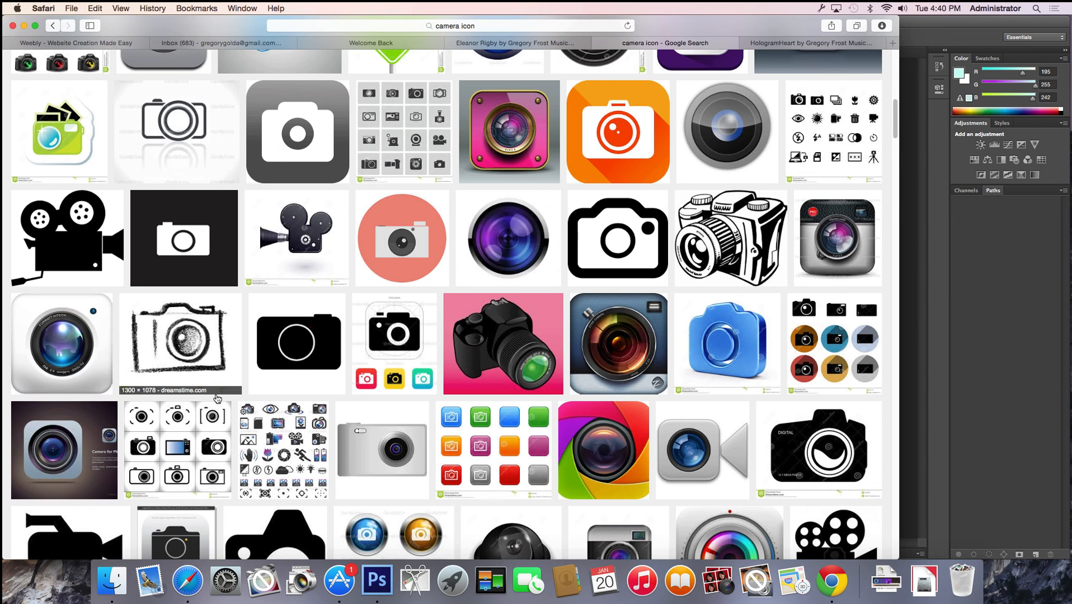
{"action": "scroll", "coordinate": [217, 396], "scroll_direction": "down", "scroll_amount": 18}
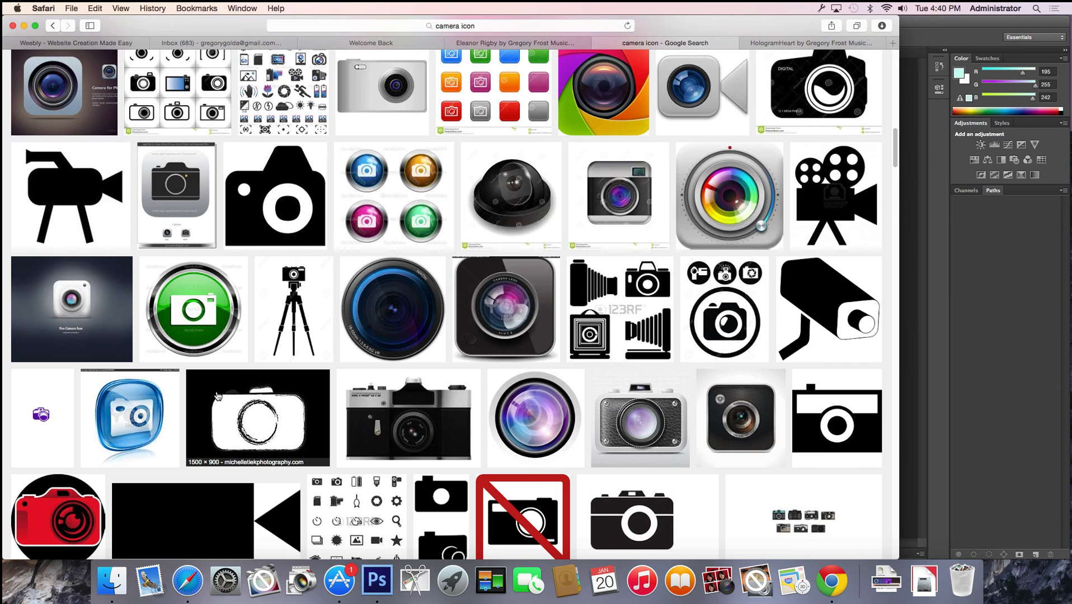
Preview the black 911 × 1000 camera icon from uxrepo.com and download it
{"action": "left_click", "coordinate": [833, 423]}
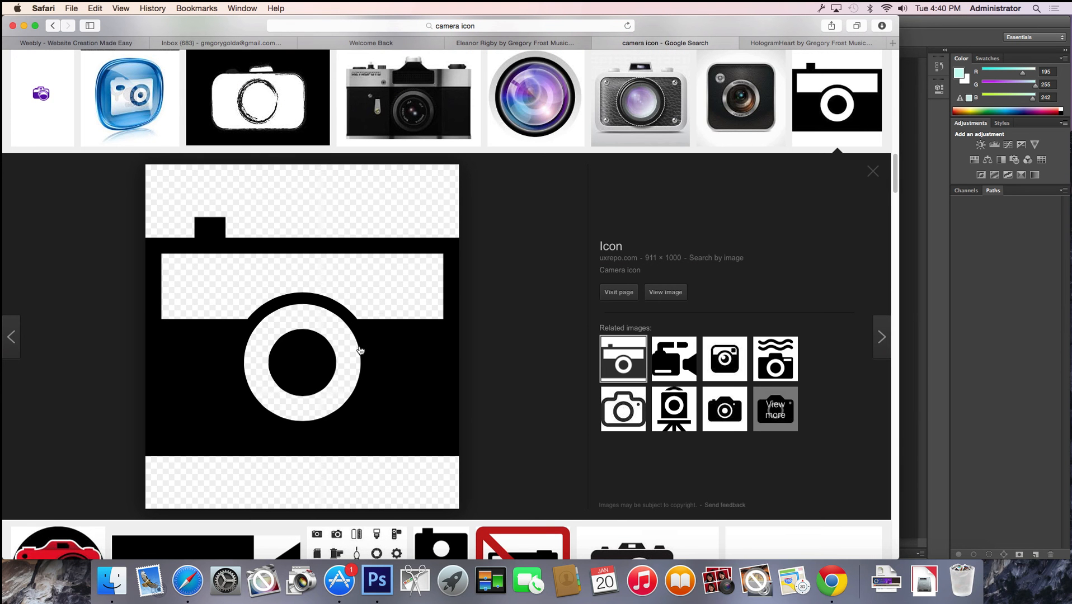
{"action": "left_click", "coordinate": [419, 338]}
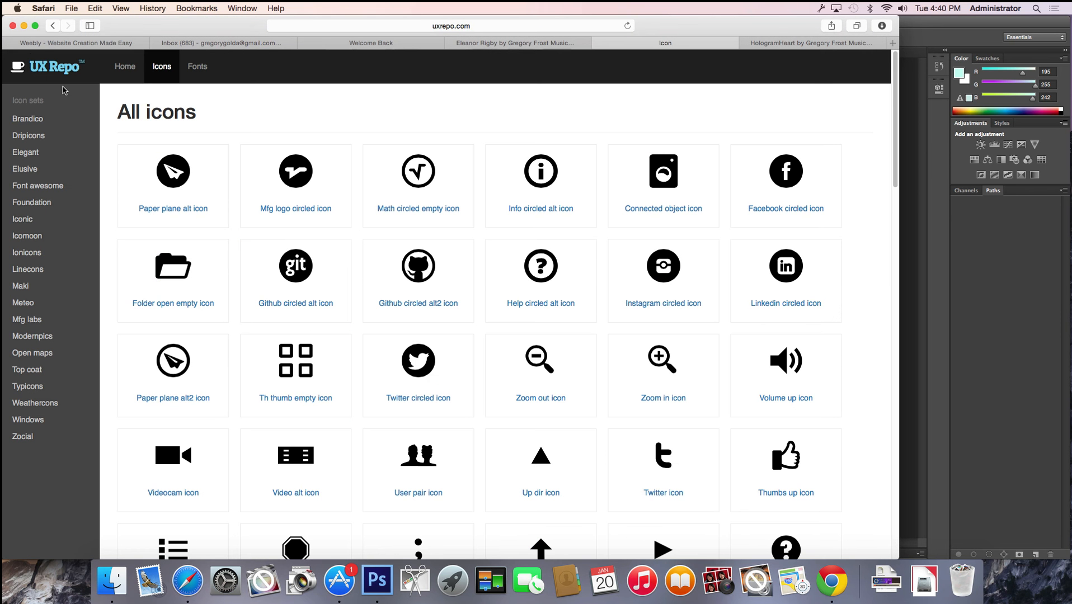
{"action": "left_click", "coordinate": [53, 25]}
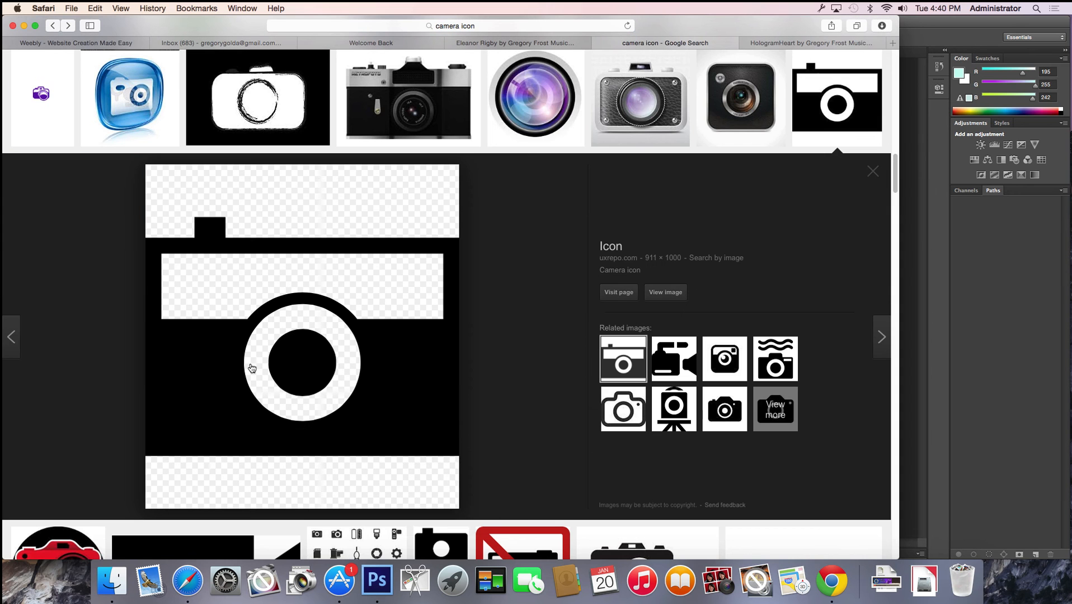
{"action": "right_click", "coordinate": [394, 376]}
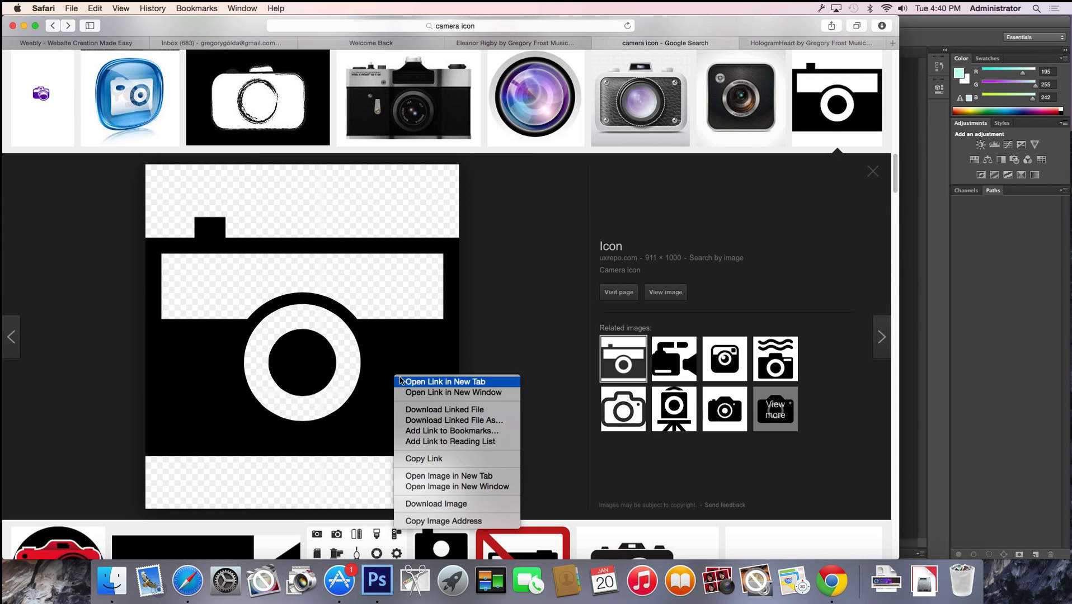
{"action": "left_click", "coordinate": [421, 505]}
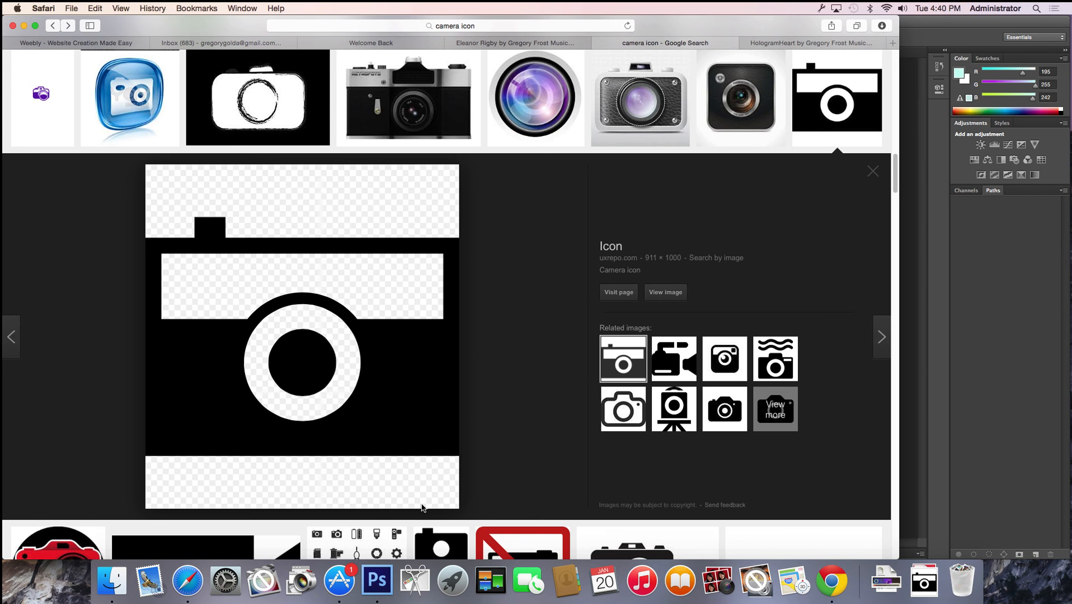
Try opening the downloaded camera.svg in Photoshop from Downloads and dismiss the error
{"action": "left_click", "coordinate": [378, 581]}
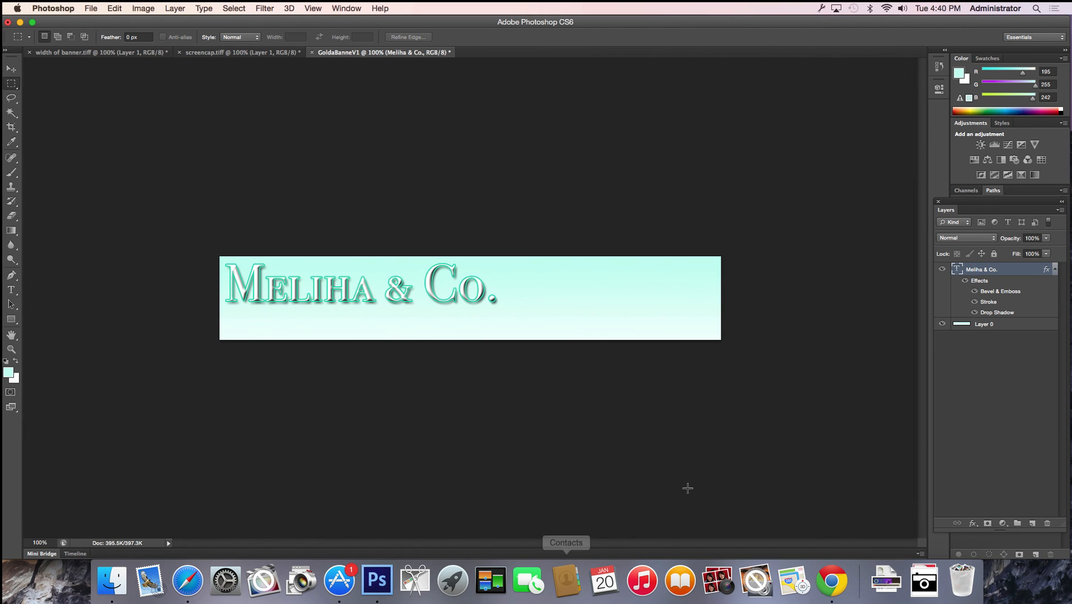
{"action": "left_click", "coordinate": [924, 580]}
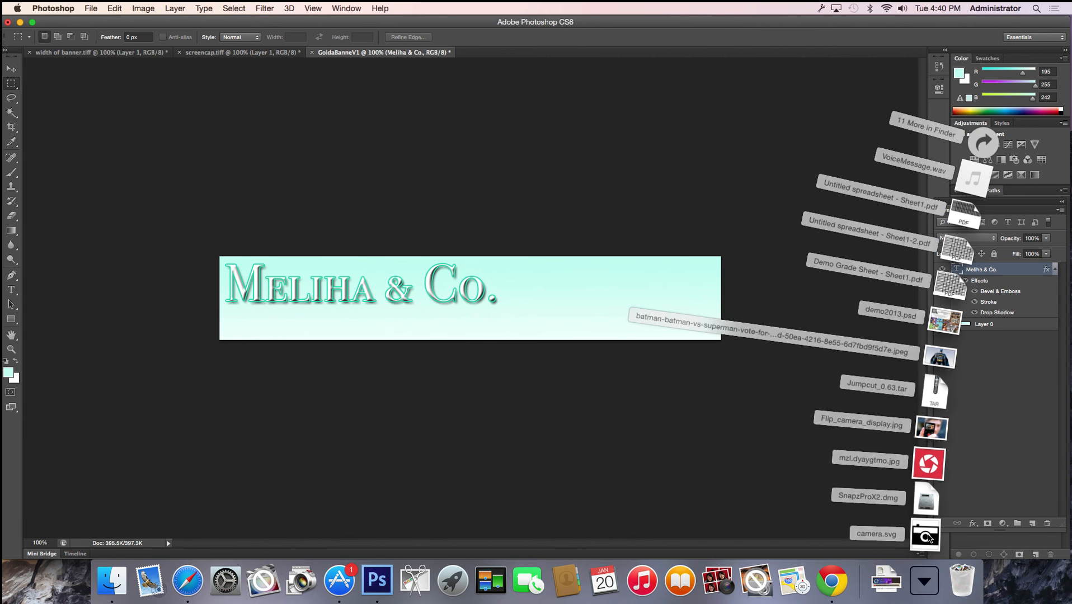
{"action": "left_click", "coordinate": [982, 144]}
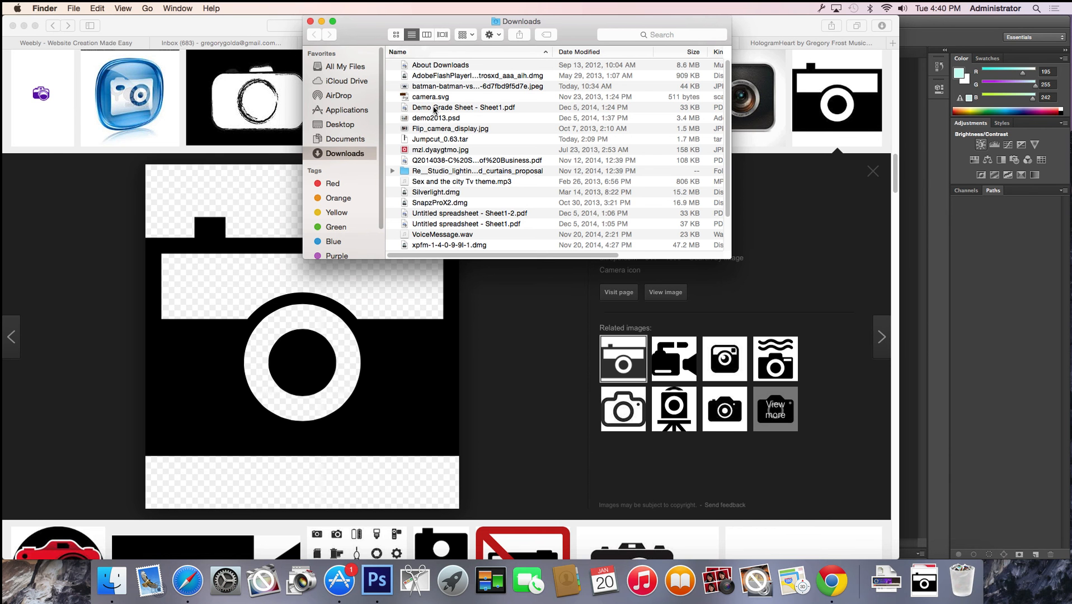
{"action": "left_click", "coordinate": [428, 98]}
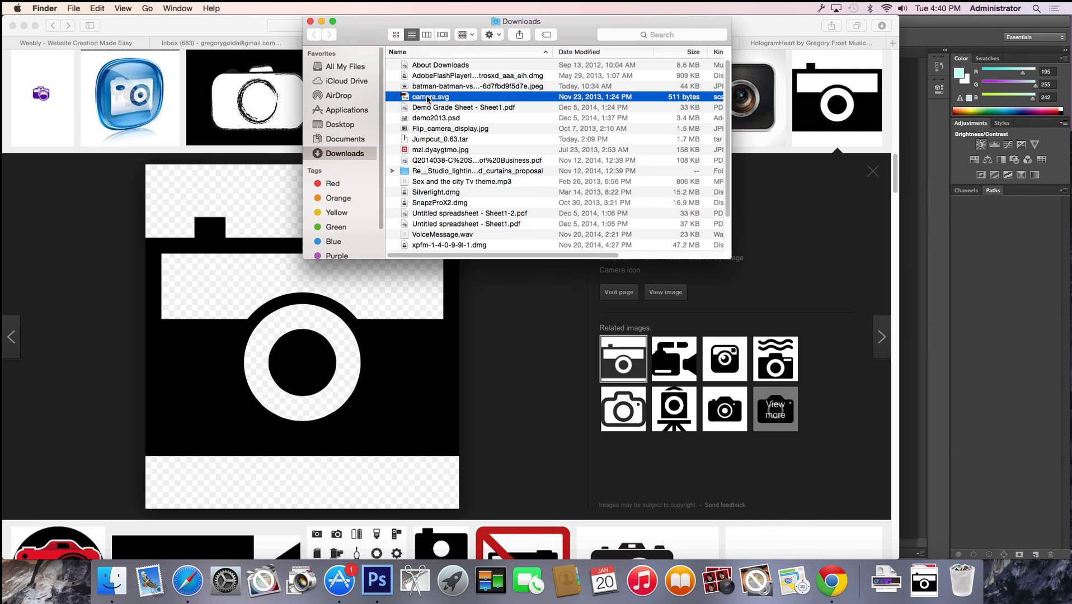
{"action": "left_click_drag", "start_coordinate": [428, 99], "coordinate": [389, 582]}
{"action": "left_click", "coordinate": [620, 204]}
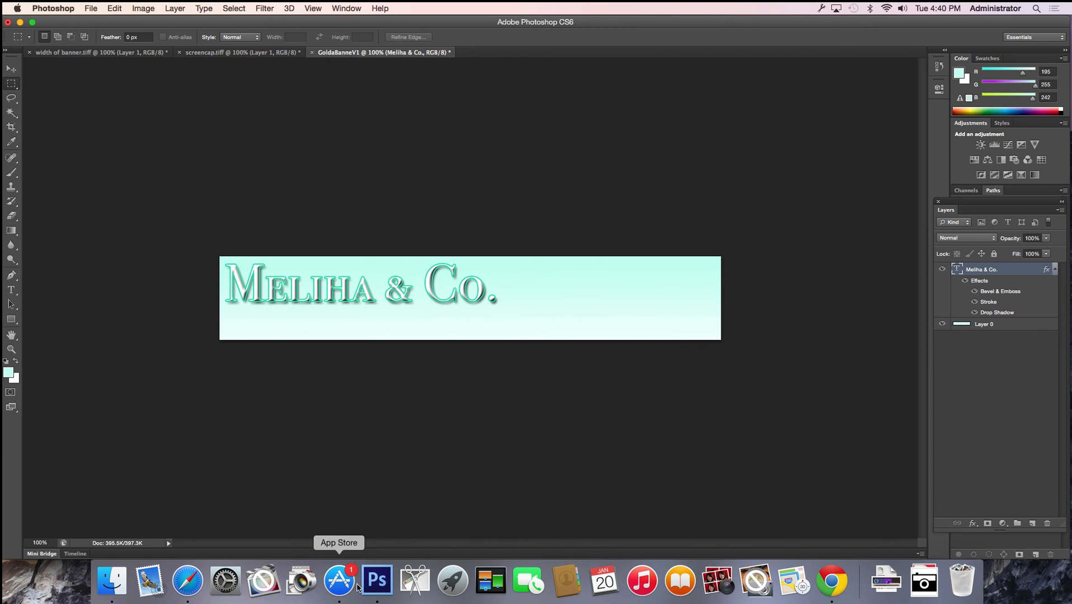
Download the retro camera image from Safari and open it in Photoshop
{"action": "left_click", "coordinate": [188, 581]}
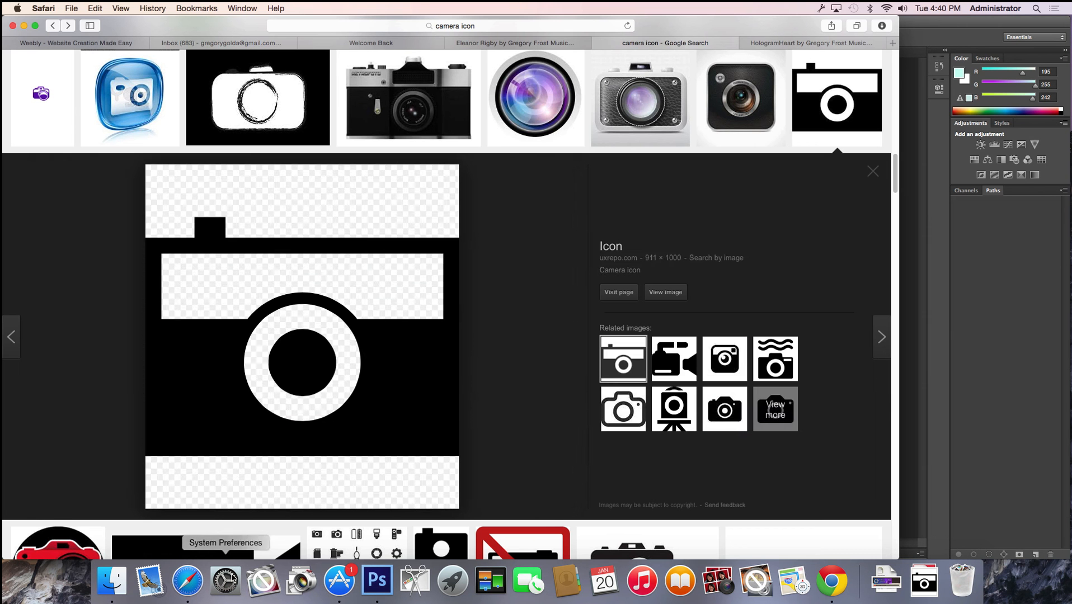
{"action": "left_click", "coordinate": [418, 108]}
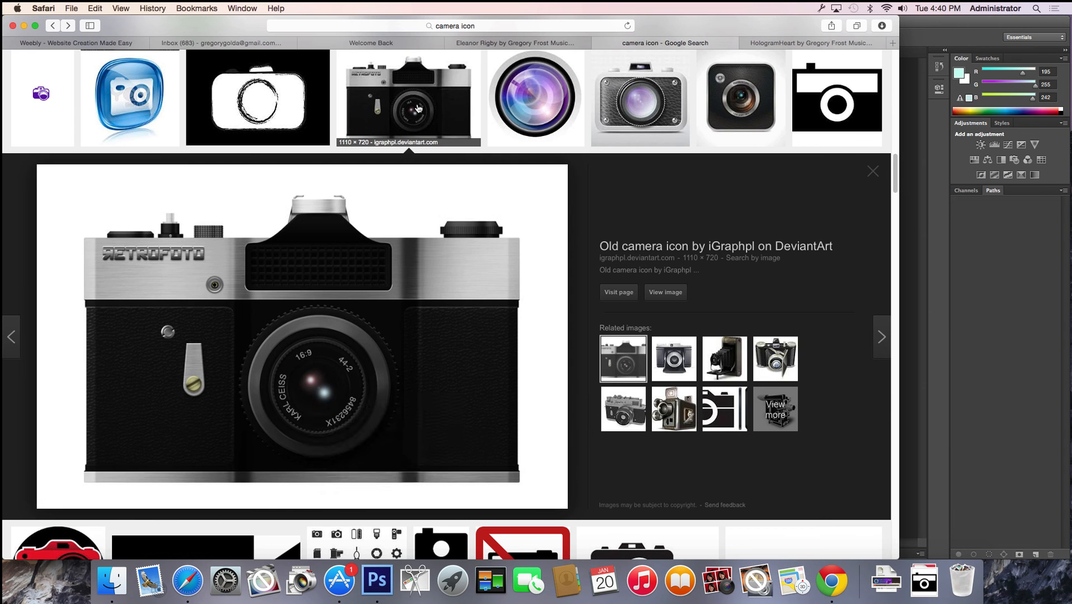
{"action": "right_click", "coordinate": [304, 417]}
{"action": "left_click", "coordinate": [343, 532]}
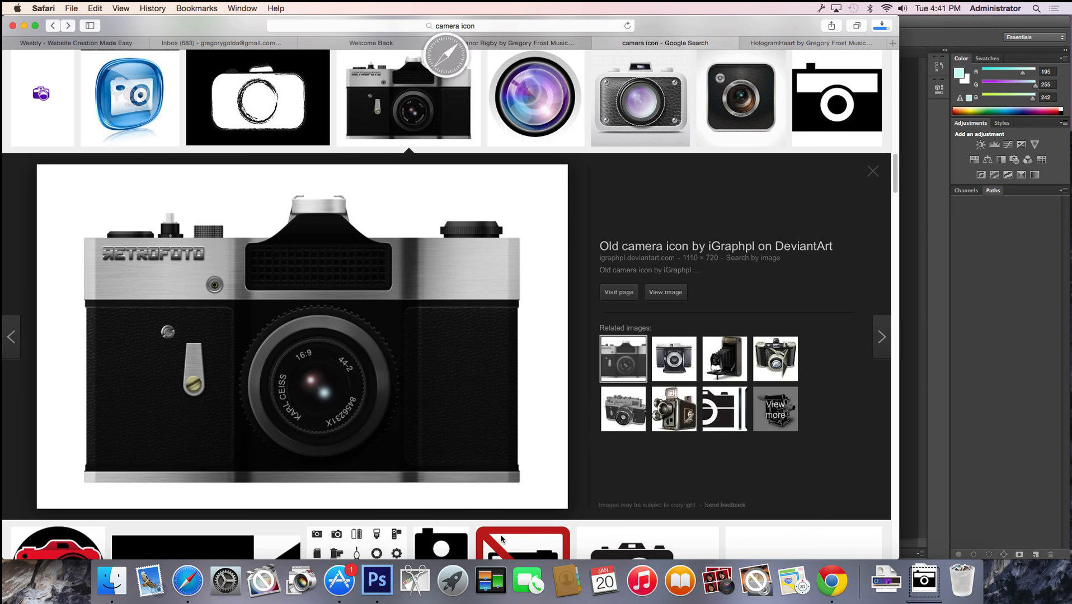
{"action": "left_click_drag", "start_coordinate": [348, 383], "coordinate": [380, 583]}
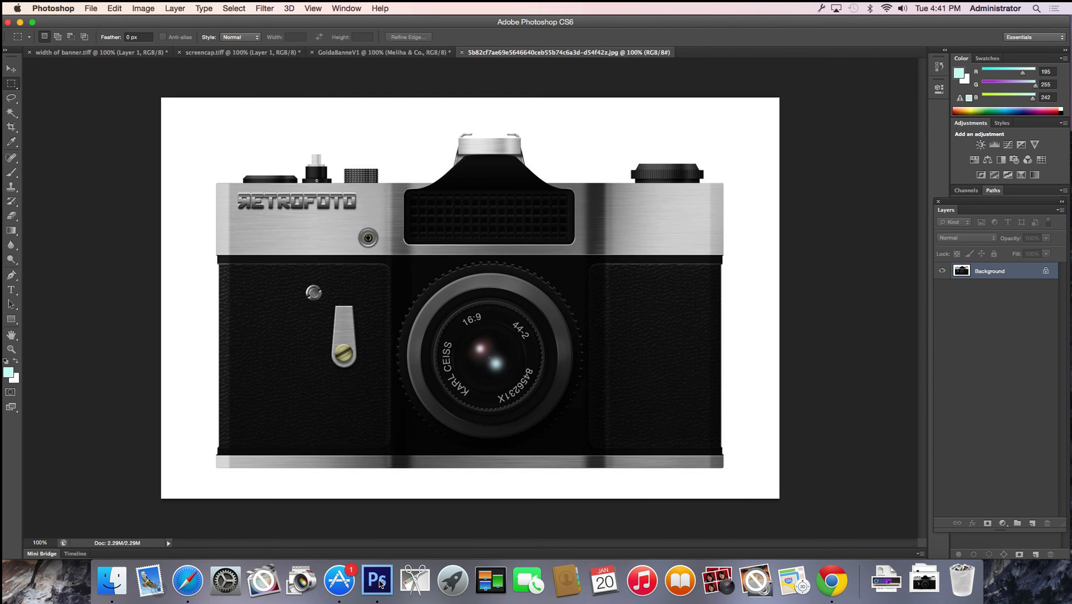
Open the white sketched camera image, Camera-Icon1.png, in Photoshop
{"action": "left_click", "coordinate": [193, 593]}
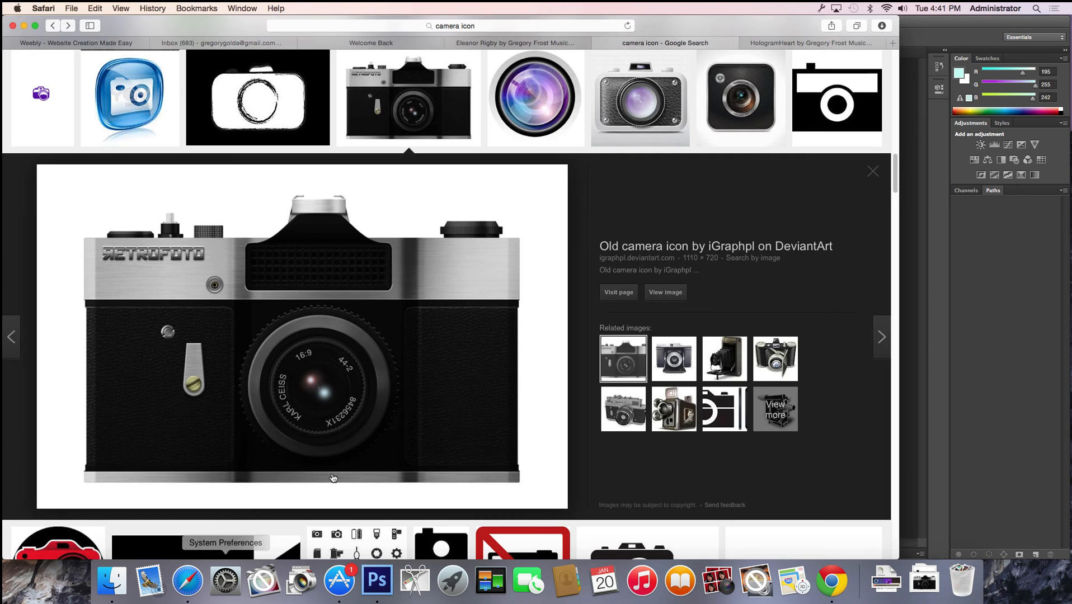
{"action": "left_click", "coordinate": [261, 107]}
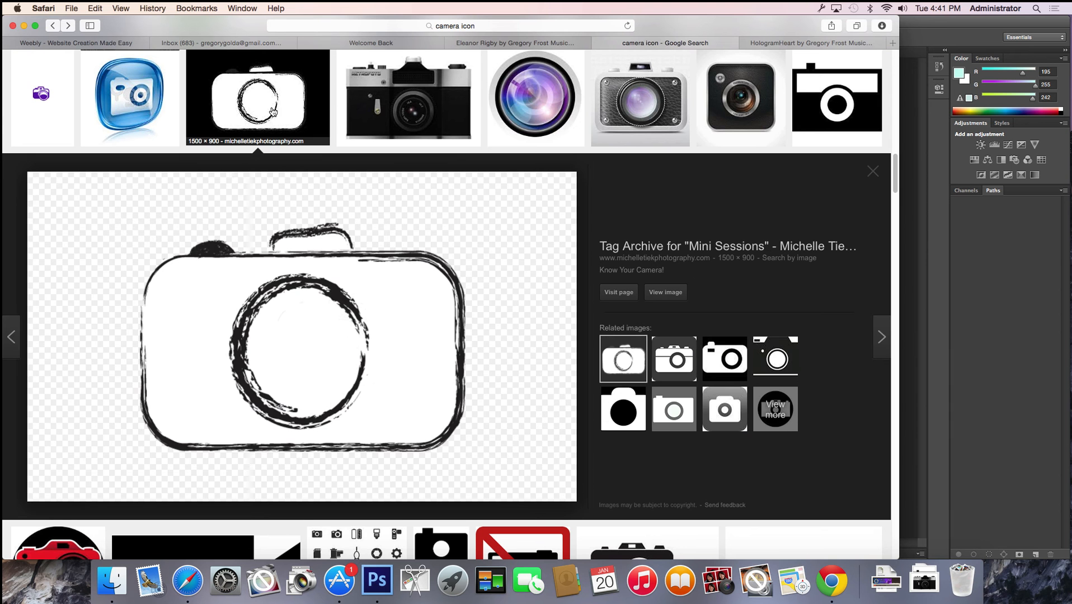
{"action": "left_click_drag", "start_coordinate": [335, 334], "coordinate": [390, 581]}
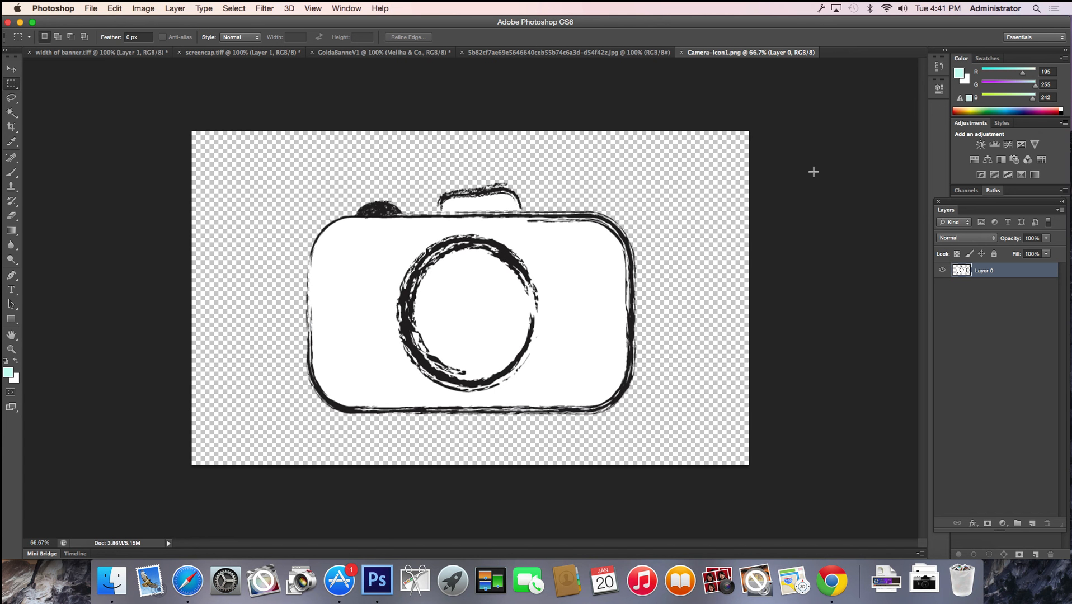
Cycle through the open document tabs, ending on the retro camera photo 5b82cf7ae69e….jpg
{"action": "left_click", "coordinate": [628, 56]}
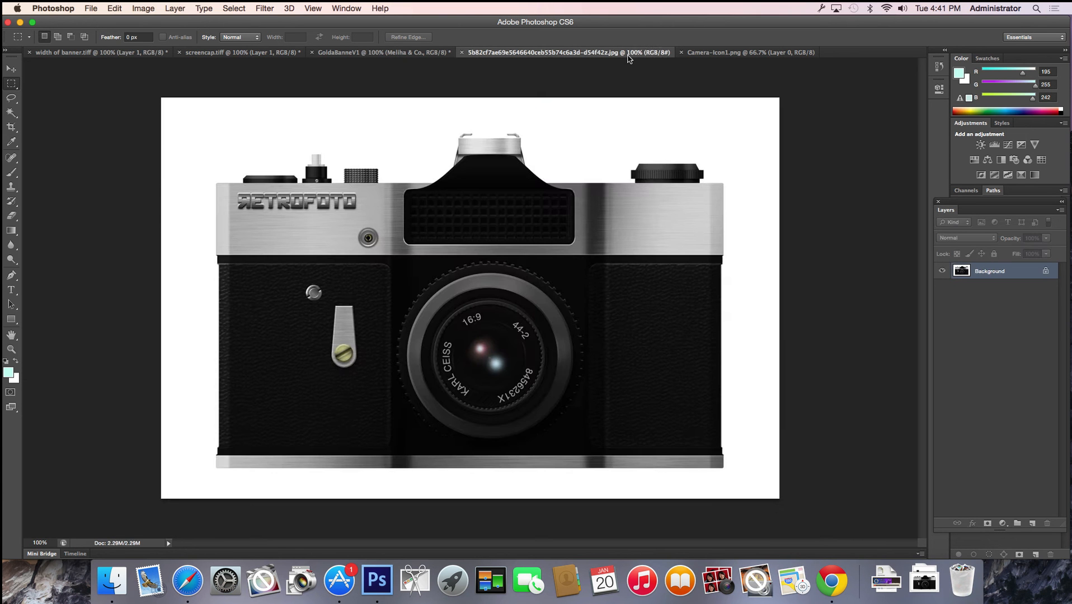
{"action": "left_click", "coordinate": [392, 54]}
{"action": "left_click", "coordinate": [244, 53]}
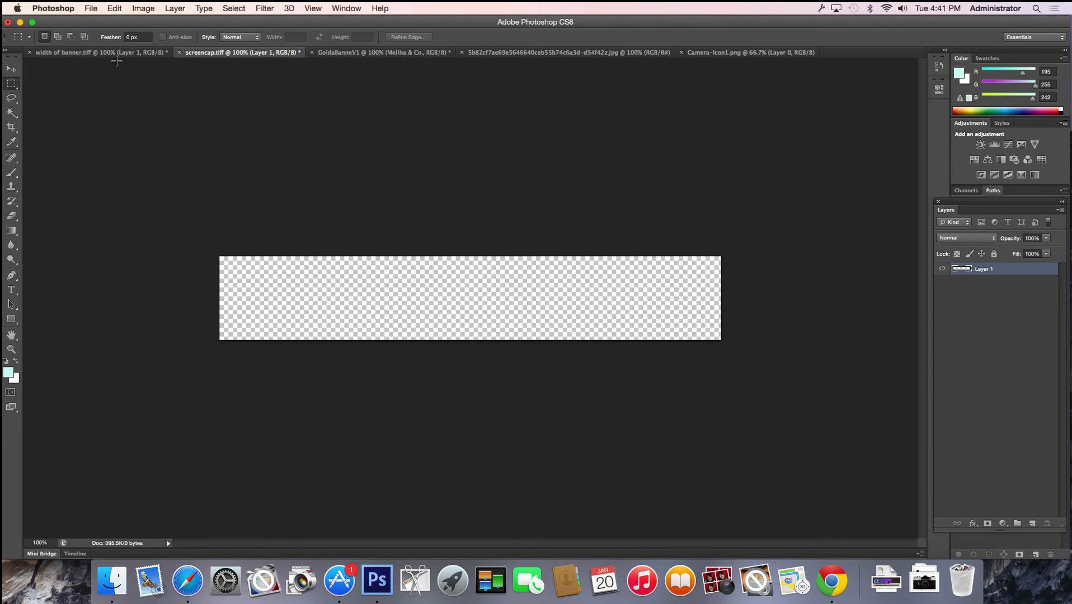
{"action": "left_click", "coordinate": [104, 54]}
{"action": "left_click", "coordinate": [224, 54]}
{"action": "left_click", "coordinate": [372, 53]}
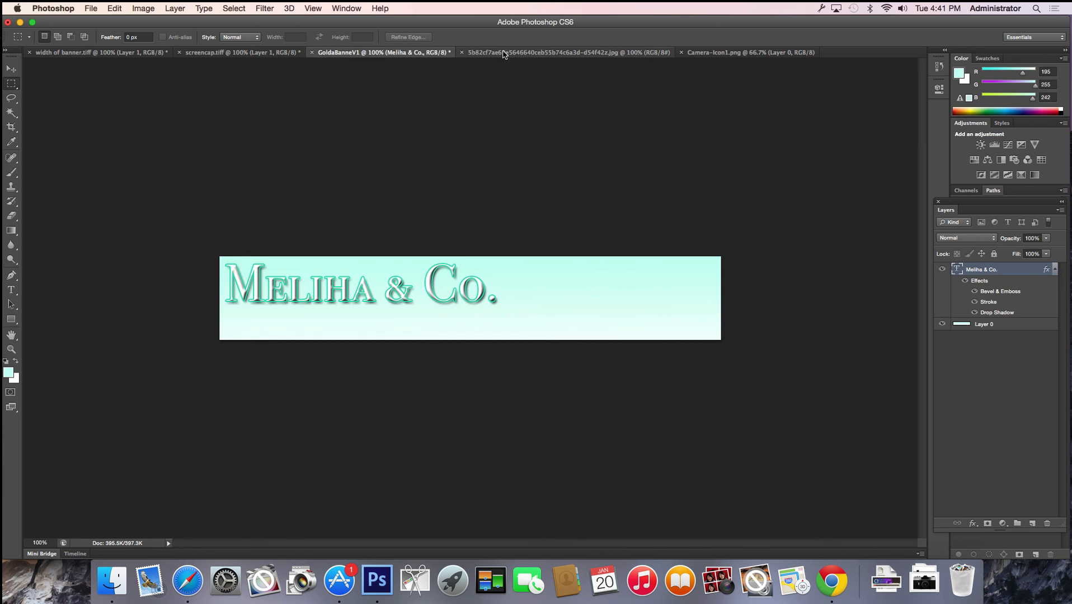
{"action": "left_click", "coordinate": [503, 53]}
{"action": "left_click", "coordinate": [703, 54]}
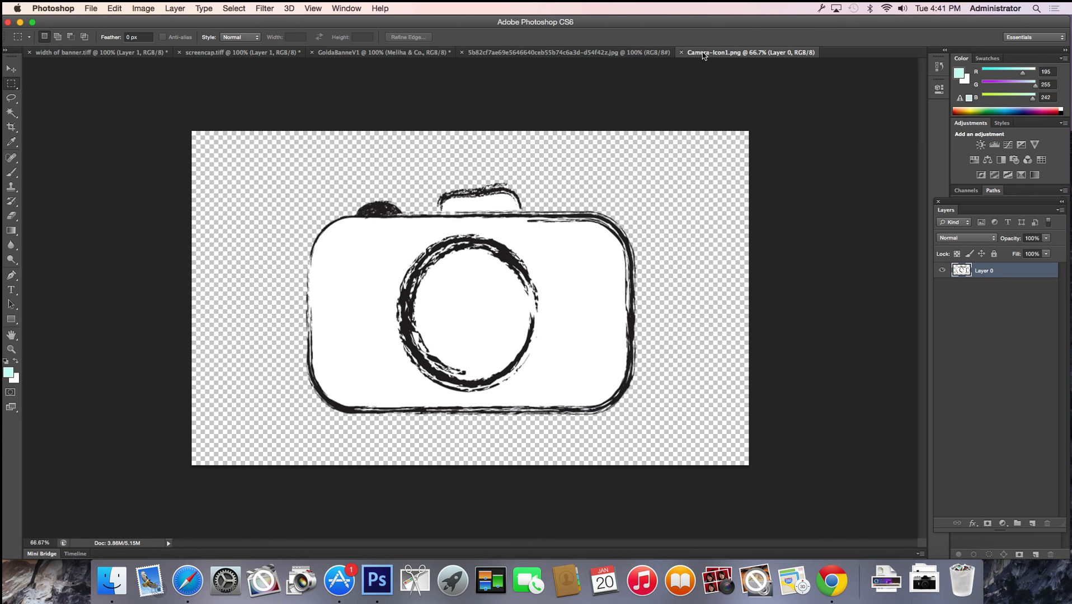
{"action": "left_click", "coordinate": [665, 53]}
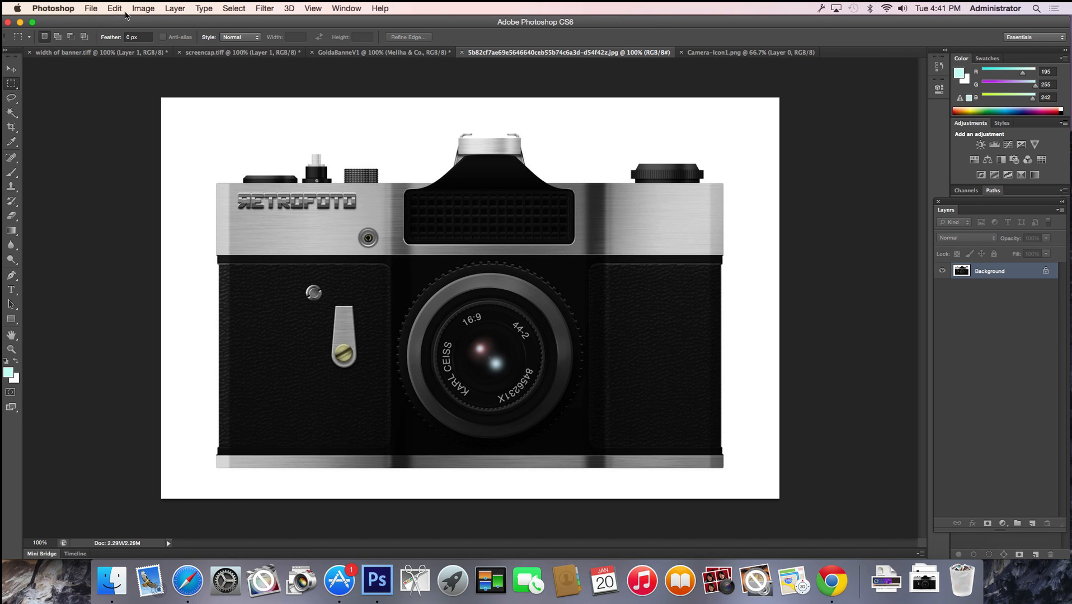
{"action": "left_click", "coordinate": [90, 8]}
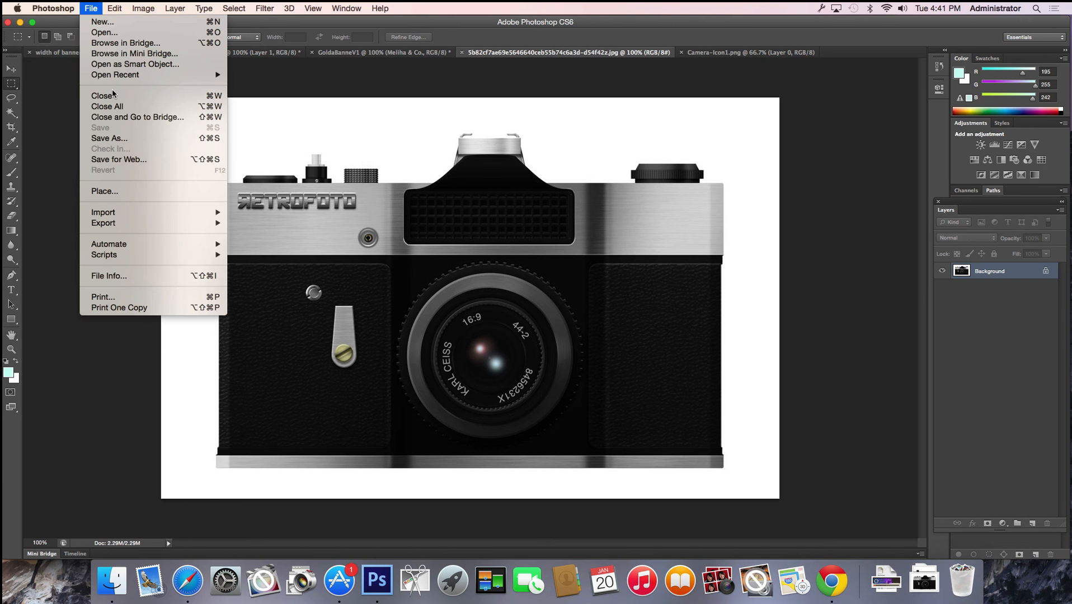
{"action": "left_click", "coordinate": [138, 140]}
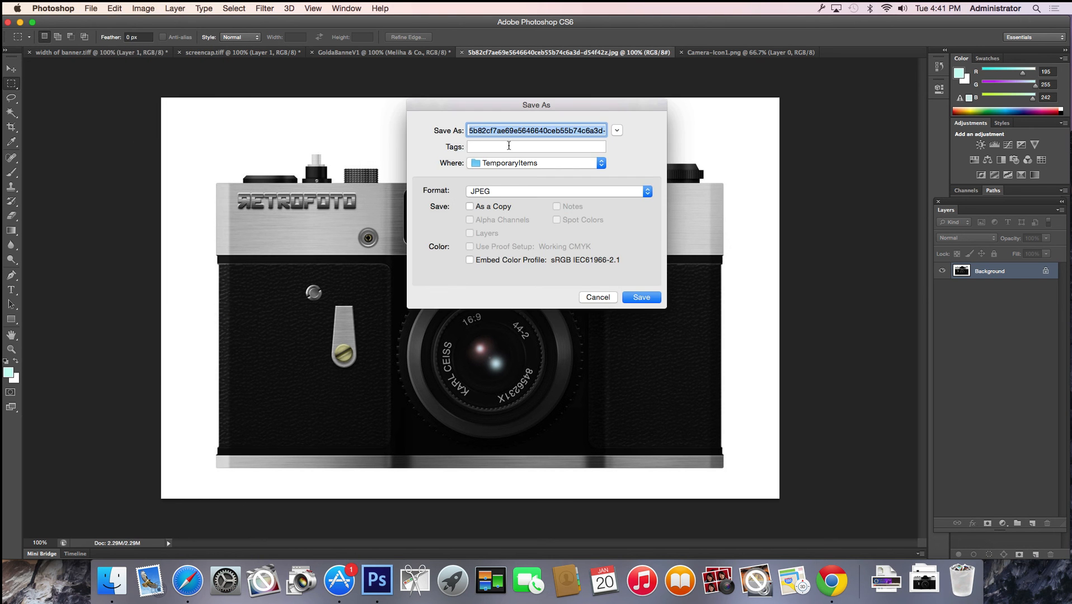
{"action": "left_click_drag", "start_coordinate": [512, 133], "coordinate": [689, 135]}
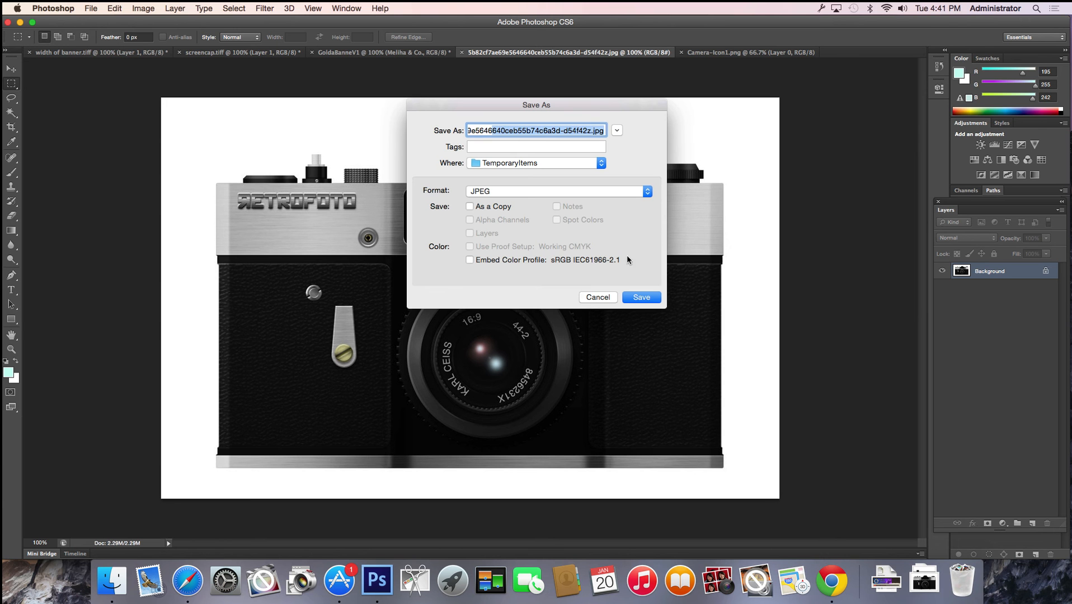
{"action": "left_click", "coordinate": [600, 298]}
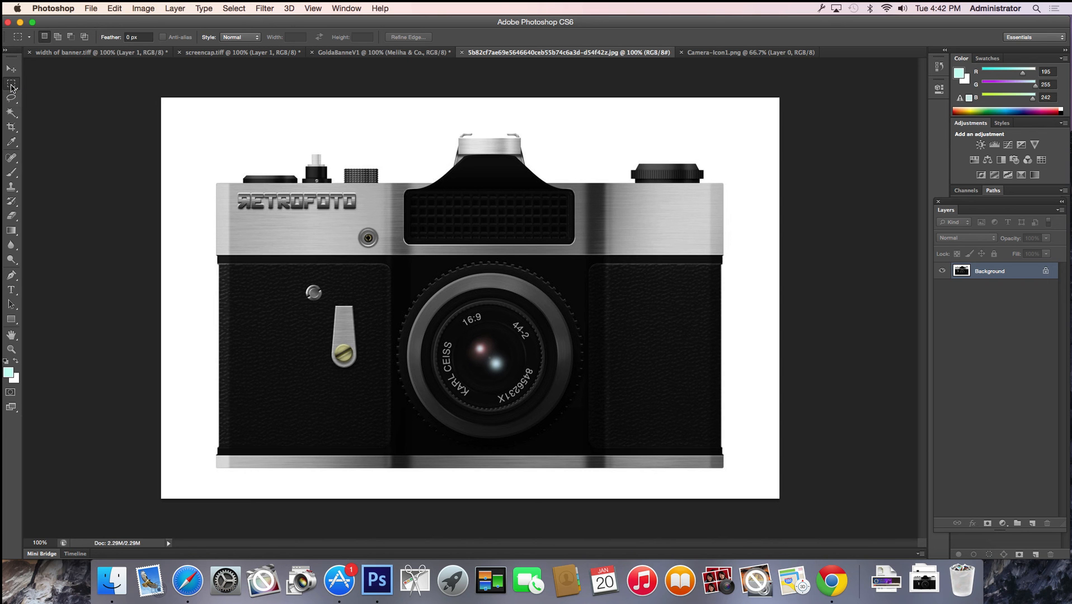
{"action": "left_click", "coordinate": [11, 85]}
{"action": "left_click", "coordinate": [74, 83]}
{"action": "left_click_drag", "start_coordinate": [161, 98], "coordinate": [457, 154]}
{"action": "key", "text": "shift"}
{"action": "left_click_drag", "start_coordinate": [150, 147], "coordinate": [215, 505]}
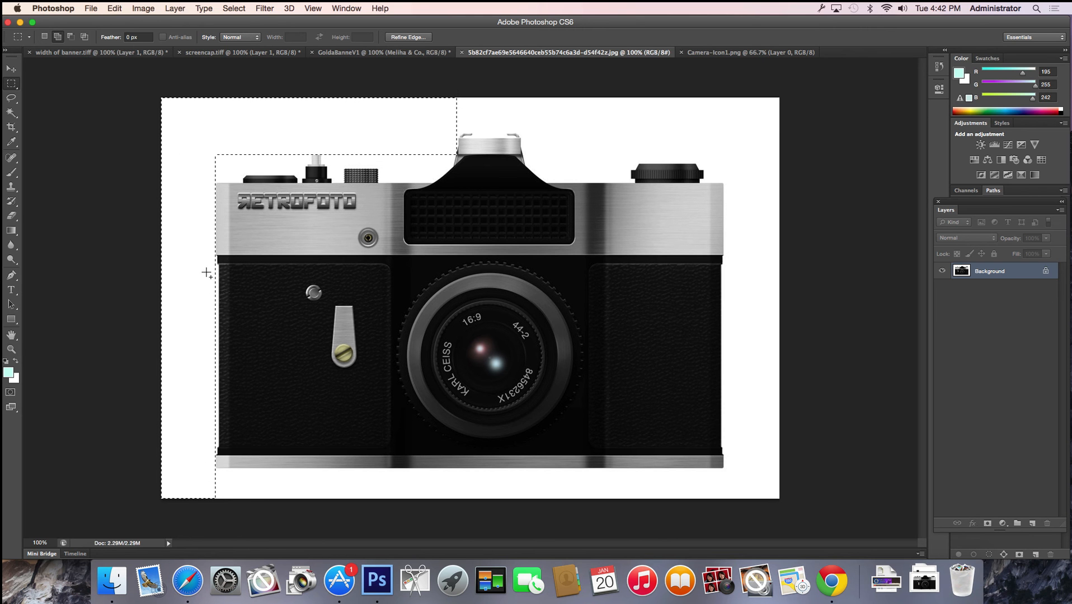
{"action": "left_click_drag", "start_coordinate": [206, 263], "coordinate": [219, 450]}
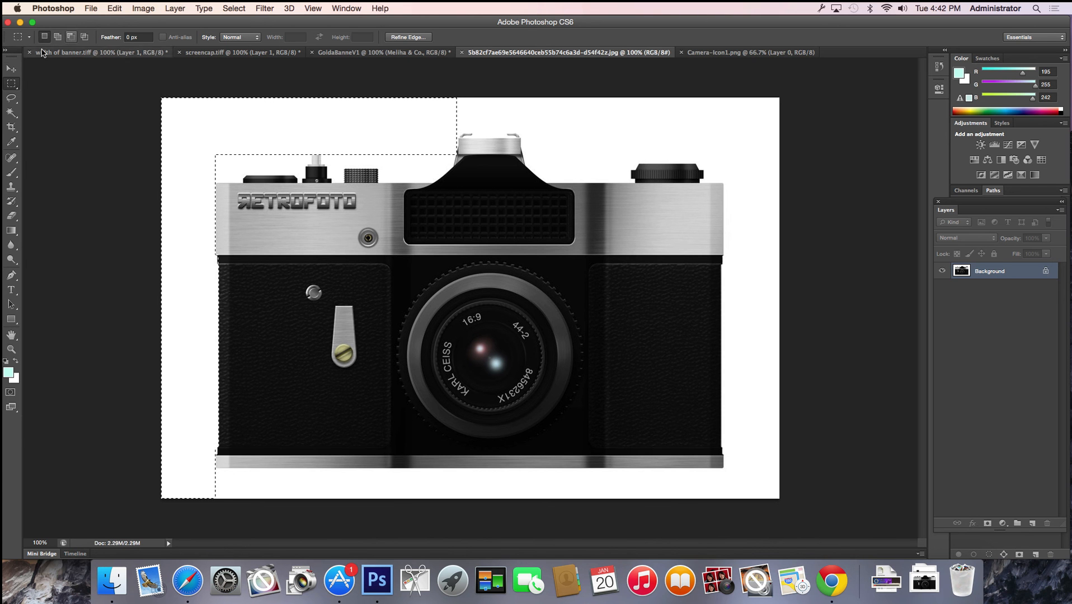
{"action": "left_click", "coordinate": [12, 87]}
{"action": "left_click", "coordinate": [47, 92]}
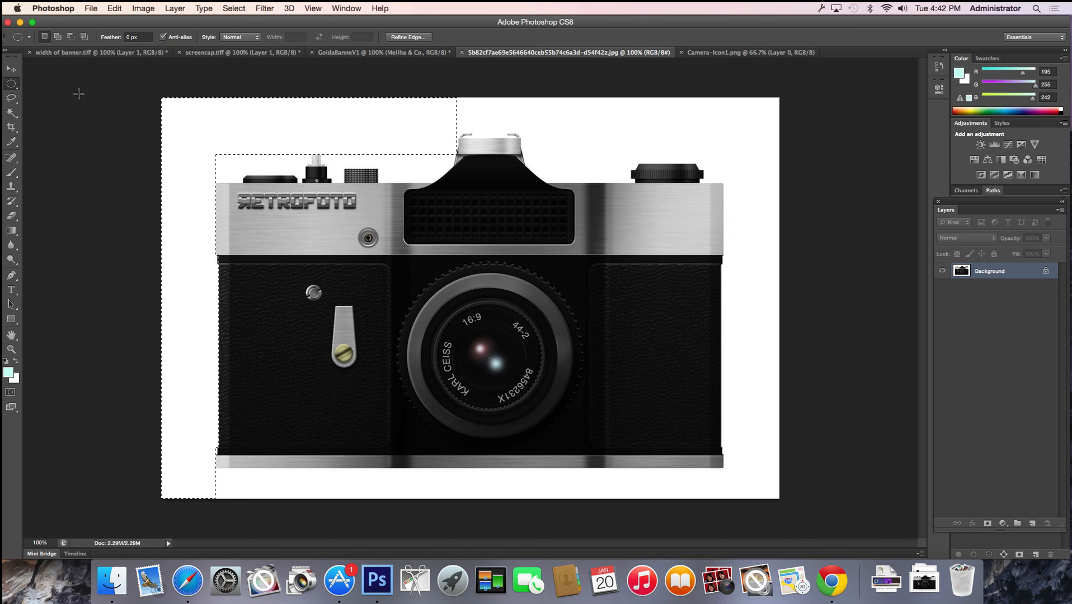
{"action": "key", "text": "shift"}
{"action": "left_click_drag", "start_coordinate": [573, 110], "coordinate": [647, 156]}
{"action": "left_click_drag", "start_coordinate": [634, 98], "coordinate": [701, 139]}
{"action": "left_click_drag", "start_coordinate": [696, 78], "coordinate": [762, 152]}
{"action": "left_click_drag", "start_coordinate": [725, 98], "coordinate": [803, 184]}
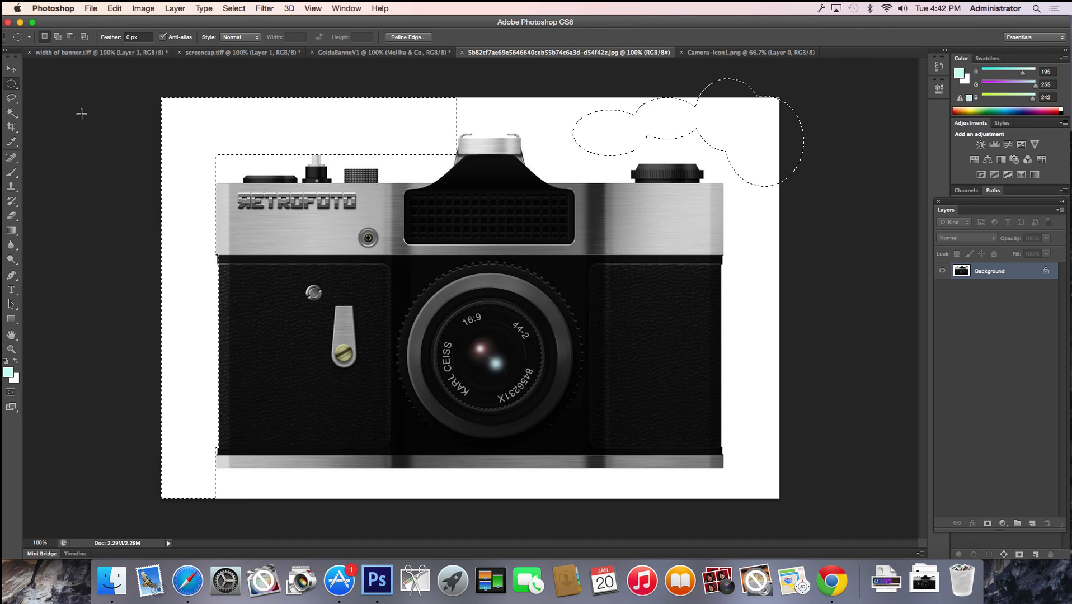
{"action": "left_click", "coordinate": [13, 100]}
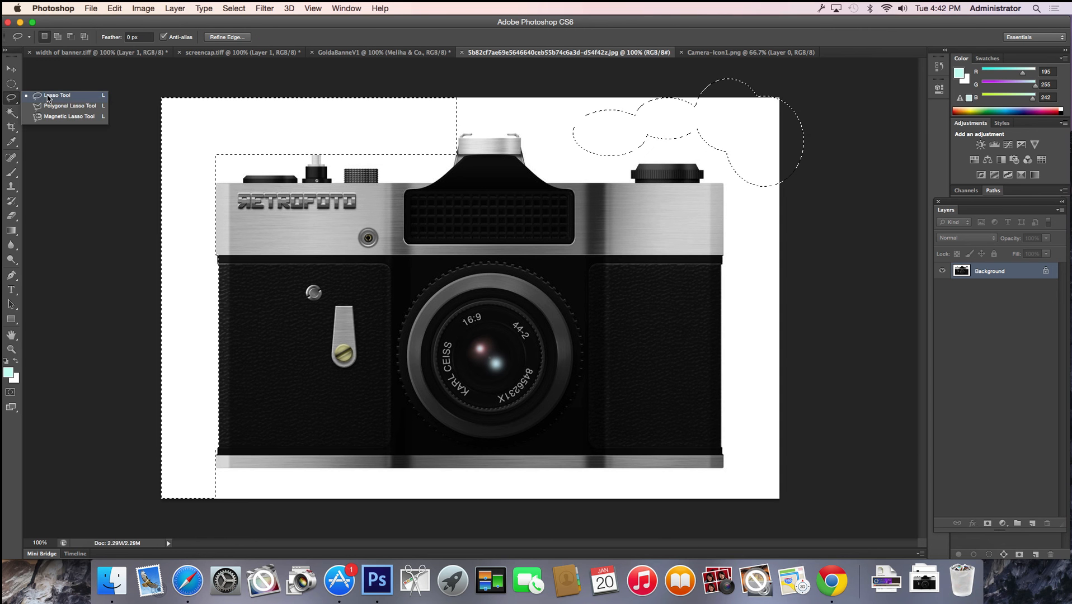
{"action": "left_click", "coordinate": [48, 96]}
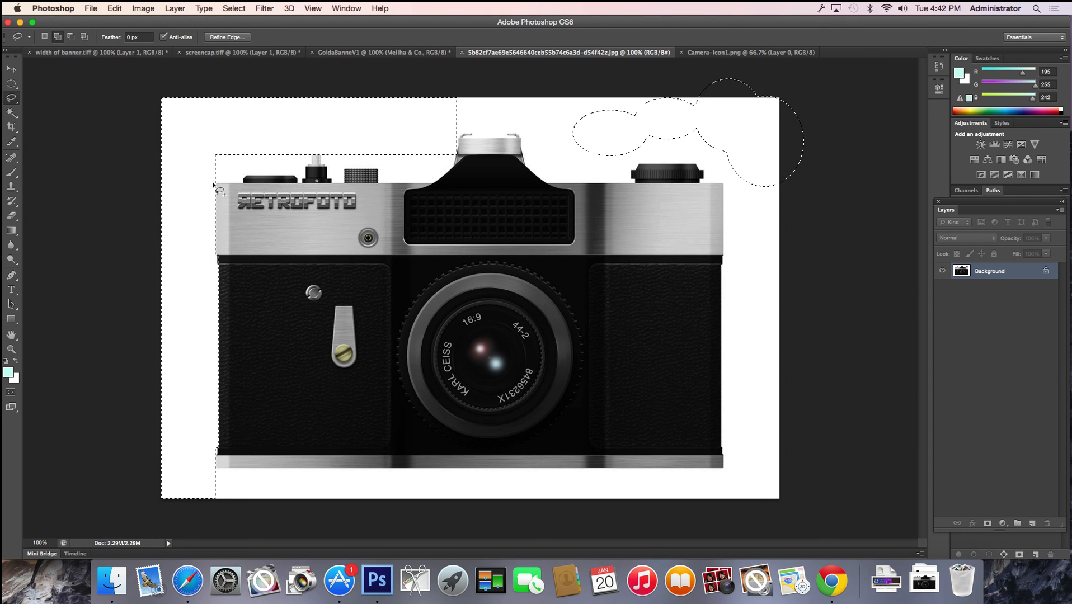
{"action": "left_click_drag", "start_coordinate": [213, 184], "coordinate": [281, 177]}
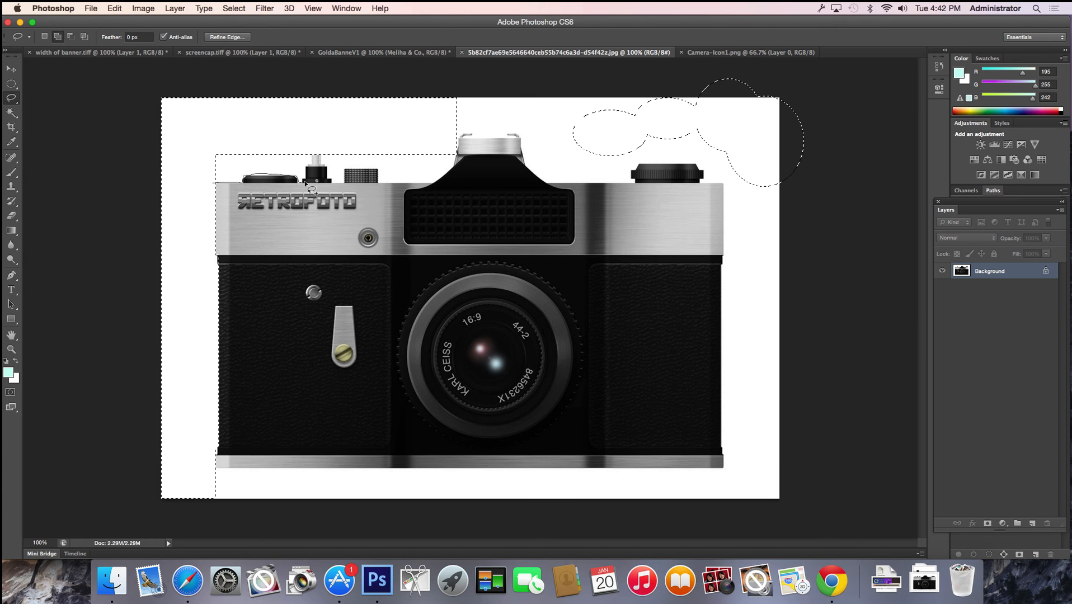
{"action": "left_click_drag", "start_coordinate": [186, 161], "coordinate": [188, 203]}
{"action": "left_click", "coordinate": [11, 100]}
{"action": "left_click", "coordinate": [58, 106]}
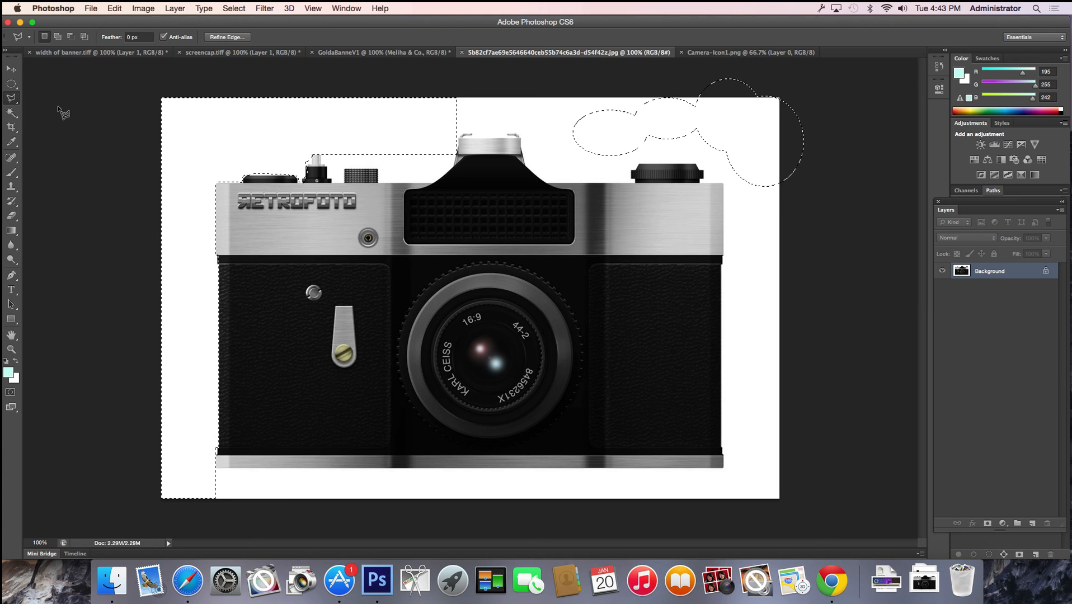
{"action": "key", "text": "super+d"}
{"action": "key", "text": "Escape"}
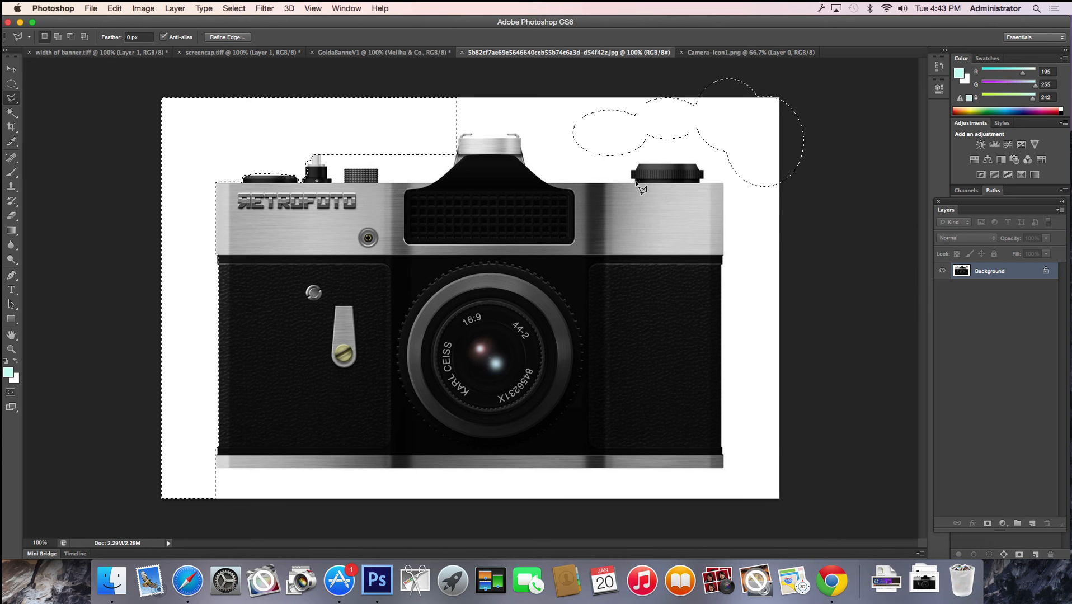
{"action": "key", "text": "super+d"}
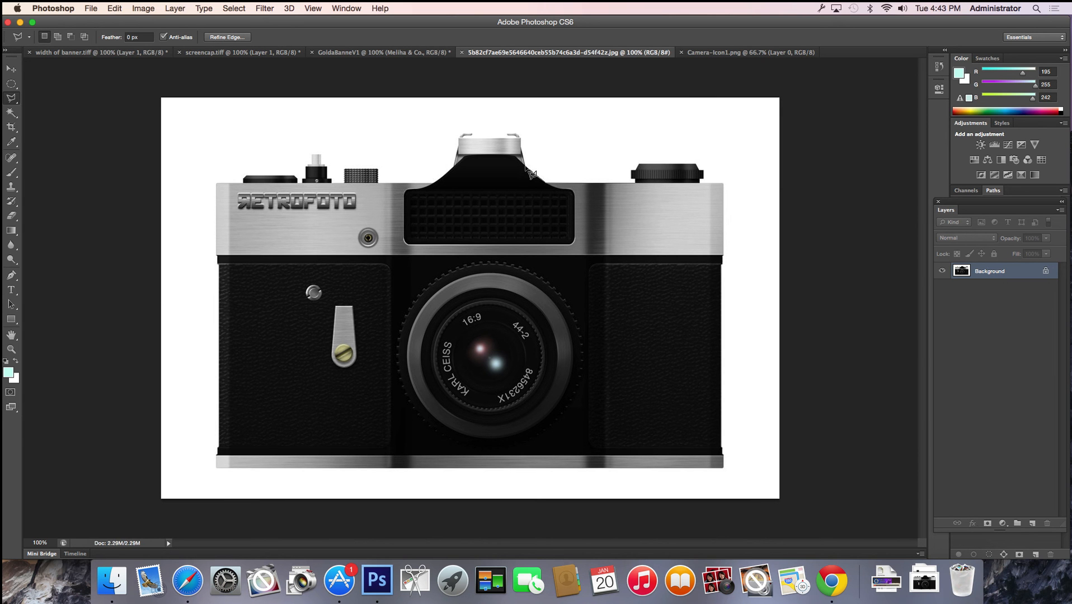
Select the retro camera's body and top by tracing its edges with the Magnetic Lasso
{"action": "double_click", "coordinate": [518, 134]}
{"action": "left_click", "coordinate": [13, 101]}
{"action": "left_click", "coordinate": [51, 116]}
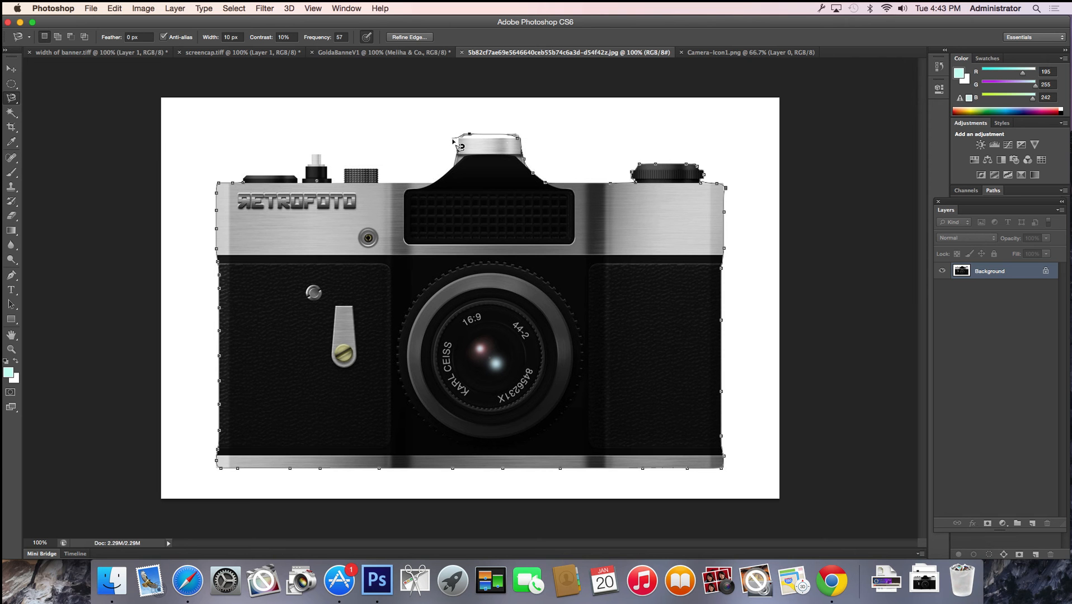
{"action": "double_click", "coordinate": [464, 160]}
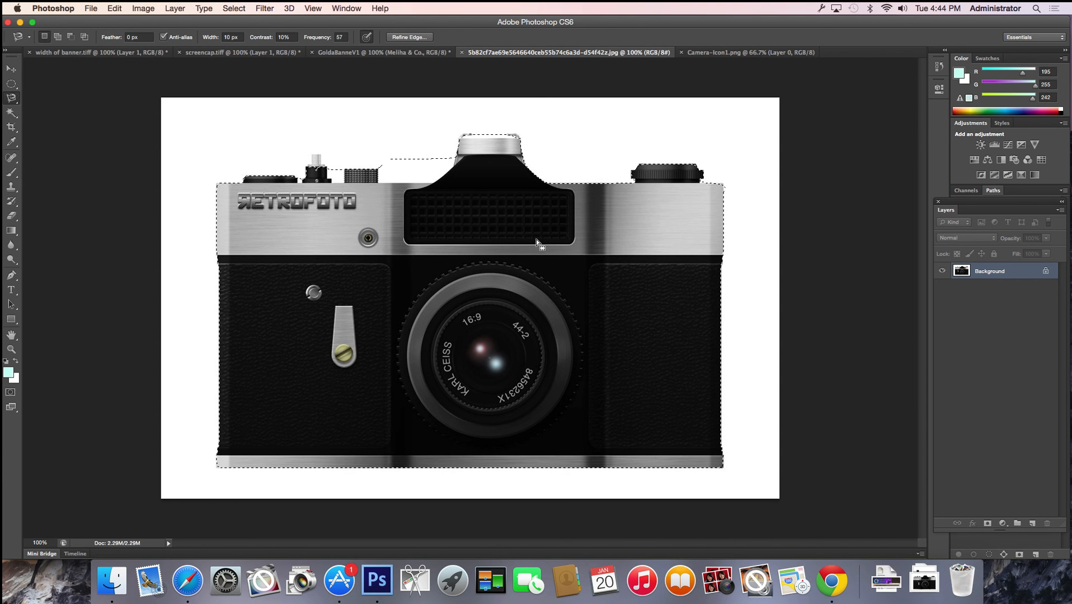
Select the white area around the retro camera with the Magic Wand at tolerance 5, contiguous
{"action": "left_click", "coordinate": [12, 111]}
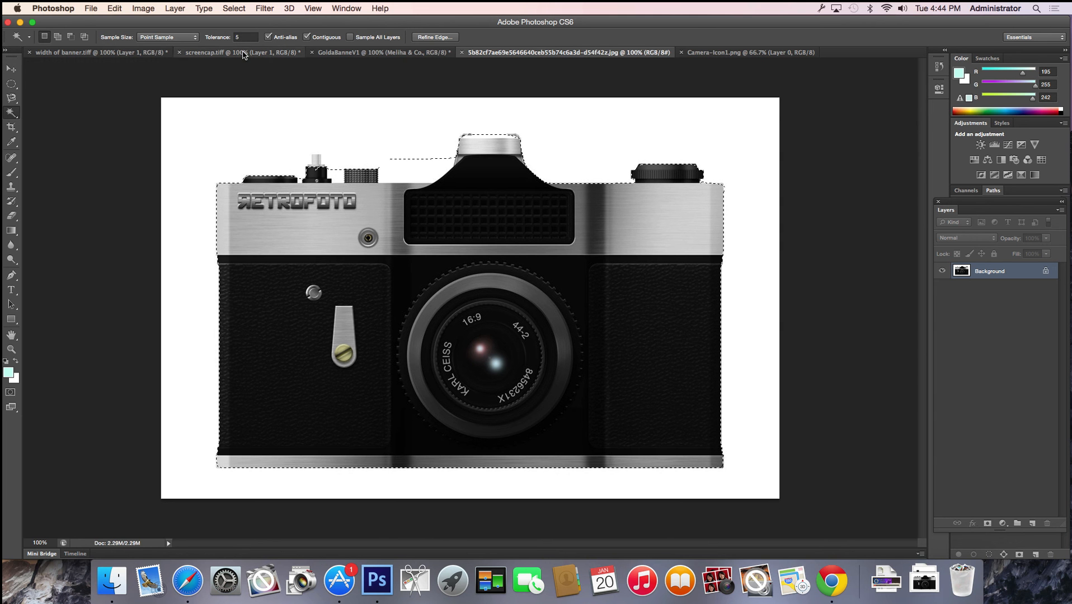
{"action": "left_click", "coordinate": [221, 141]}
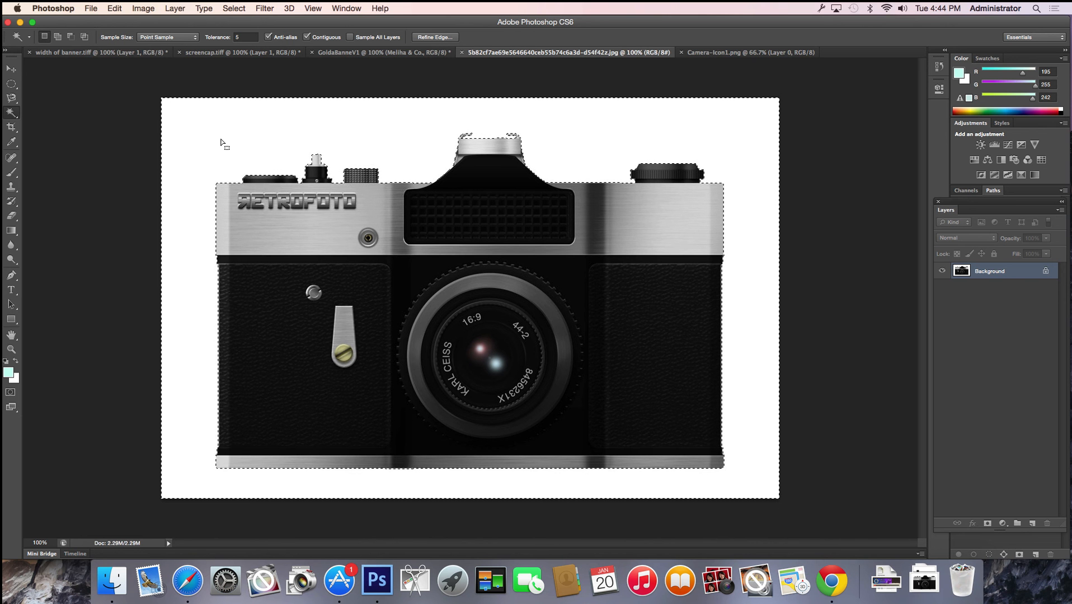
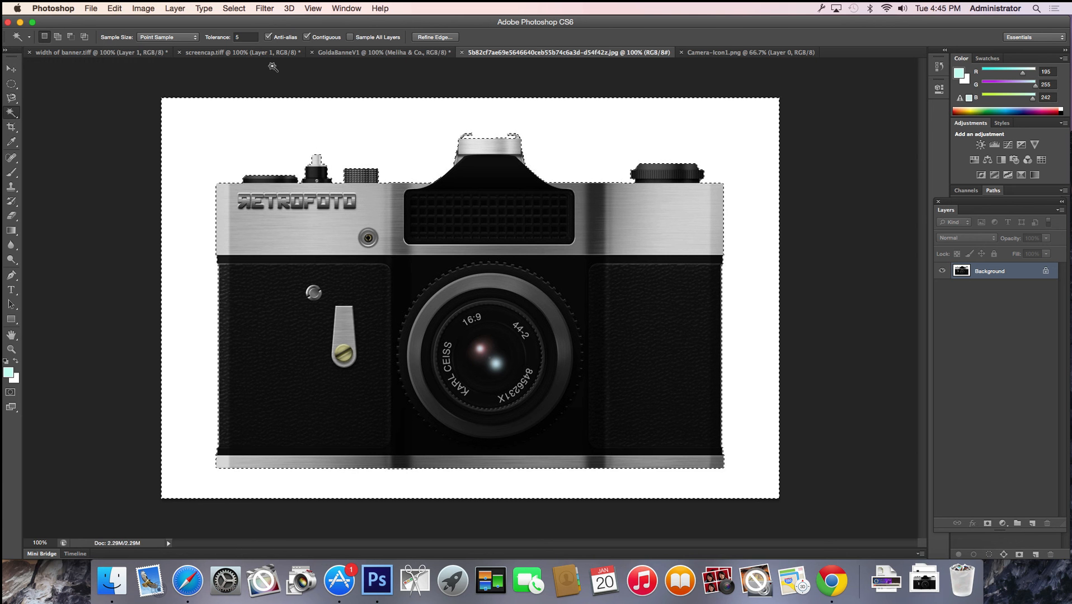
Invert the white-background selection with Select > Inverse so only the camera is selected
{"action": "left_click", "coordinate": [239, 10]}
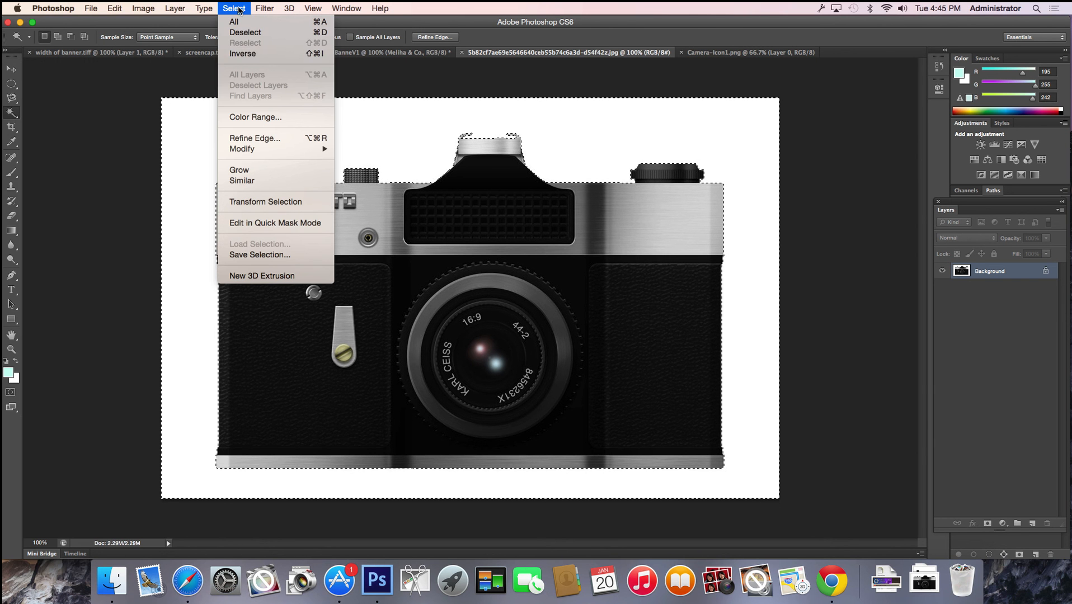
{"action": "left_click", "coordinate": [262, 54]}
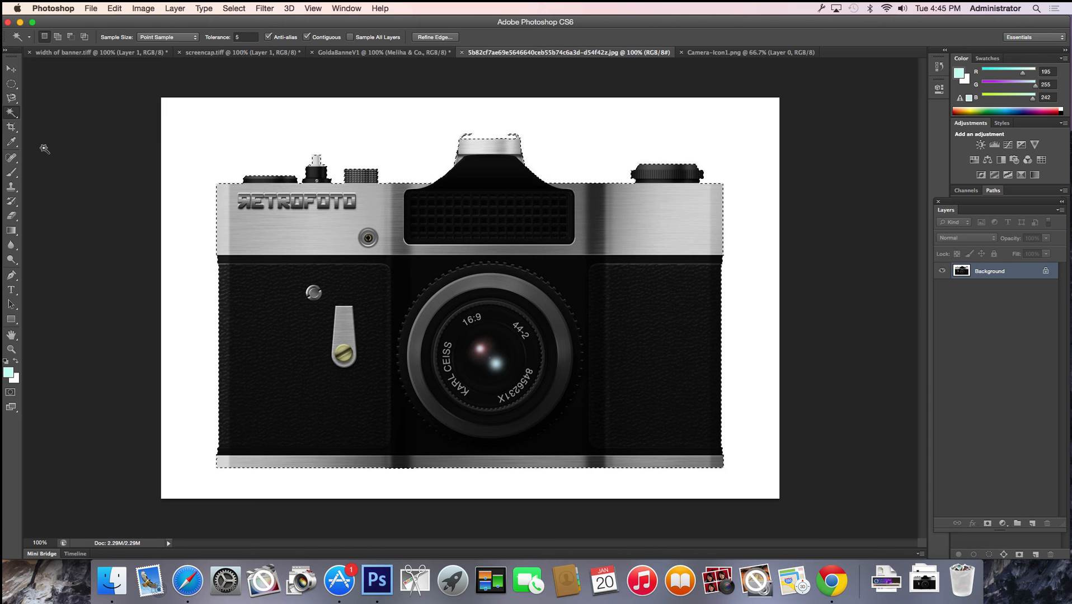
{"action": "left_click", "coordinate": [12, 69]}
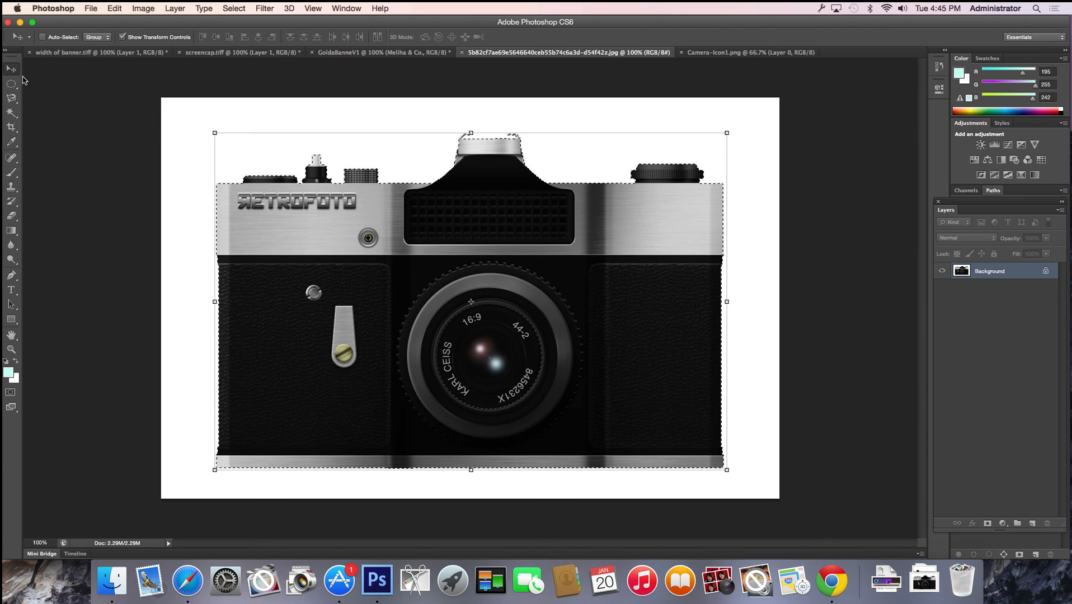
Copy the selected camera into the GoldaBanneV1 banner as a new layer
{"action": "mouse_move", "coordinate": [293, 258]}
{"action": "left_mouse_down"}
{"action": "mouse_move", "coordinate": [350, 285]}
{"action": "mouse_move", "coordinate": [327, 270]}
{"action": "mouse_move", "coordinate": [229, 268]}
{"action": "mouse_move", "coordinate": [212, 232]}
{"action": "mouse_move", "coordinate": [212, 266]}
{"action": "mouse_move", "coordinate": [287, 237]}
{"action": "mouse_move", "coordinate": [311, 260]}
{"action": "left_mouse_up"}
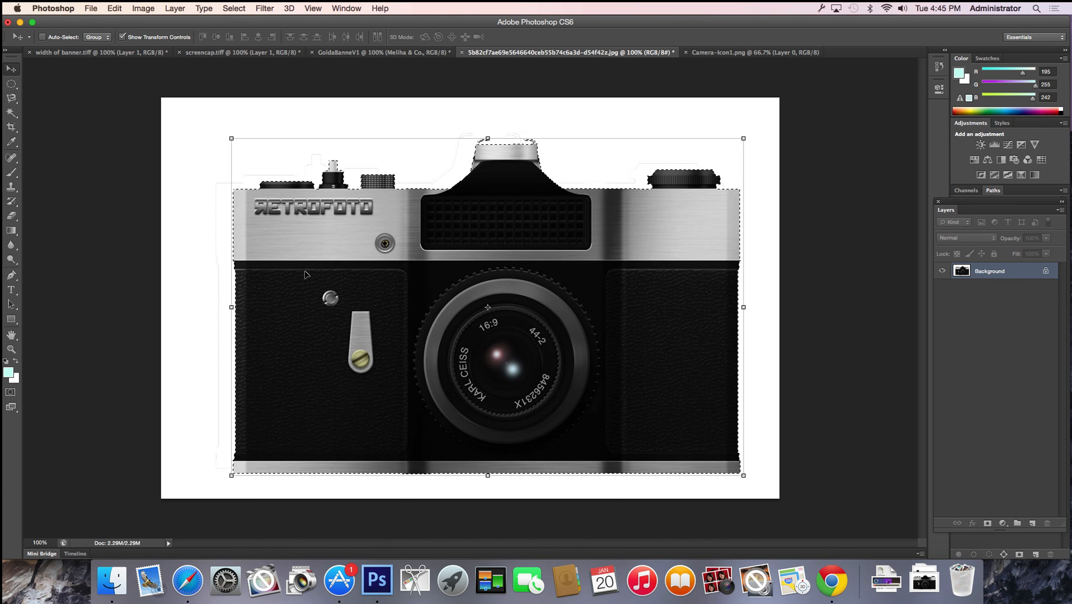
{"action": "left_click", "coordinate": [372, 53]}
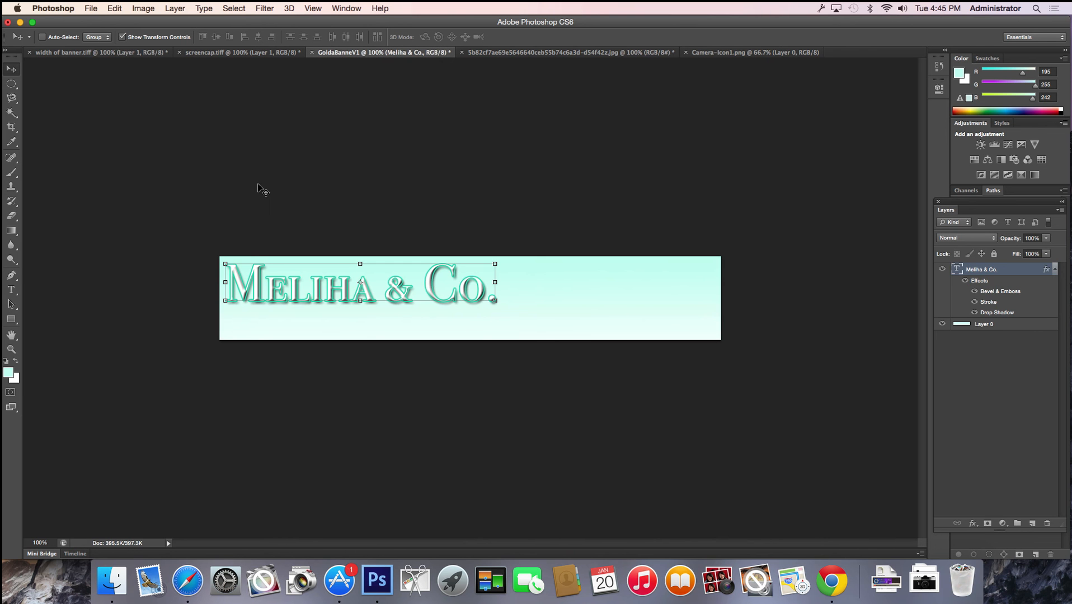
{"action": "key", "text": "super+v"}
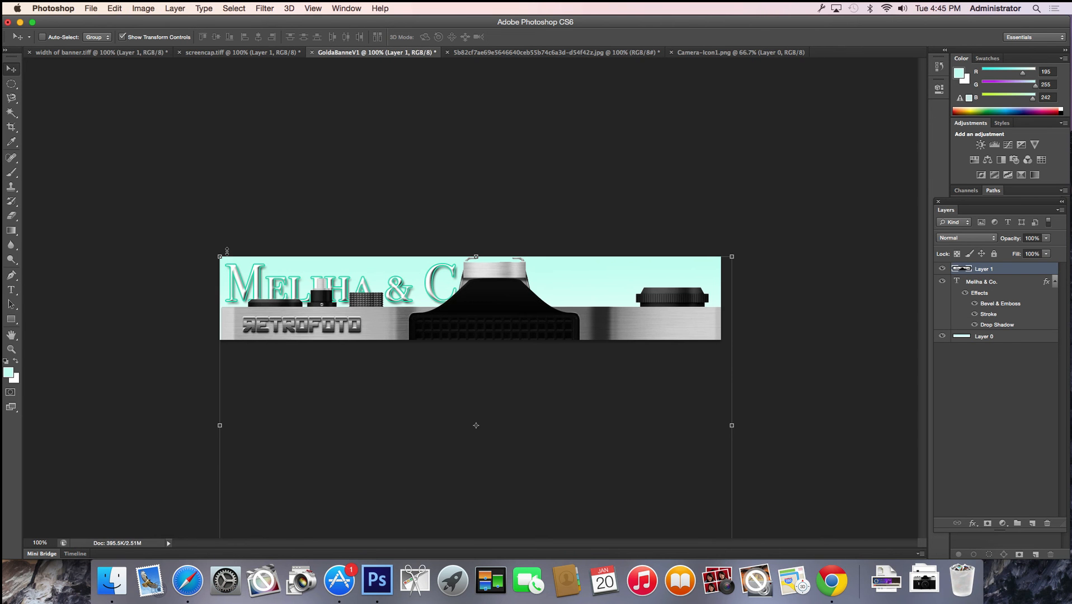
Scale the camera to about 22% and place it at the banner's right end
{"action": "left_click_drag", "start_coordinate": [219, 256], "coordinate": [600, 292]}
{"action": "left_click_drag", "start_coordinate": [627, 330], "coordinate": [539, 300]}
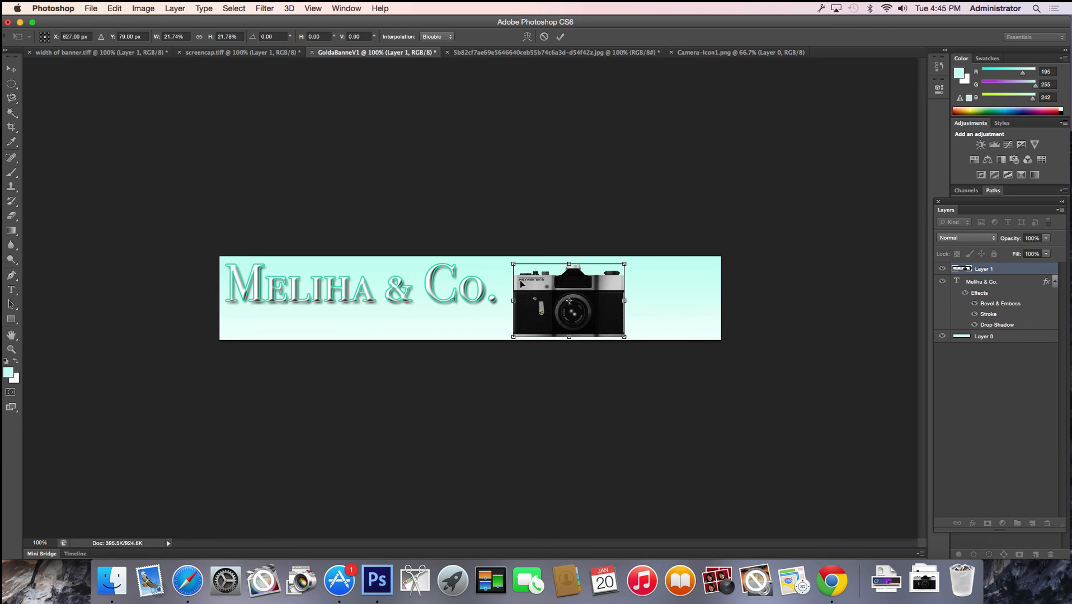
{"action": "left_click_drag", "start_coordinate": [613, 309], "coordinate": [650, 309]}
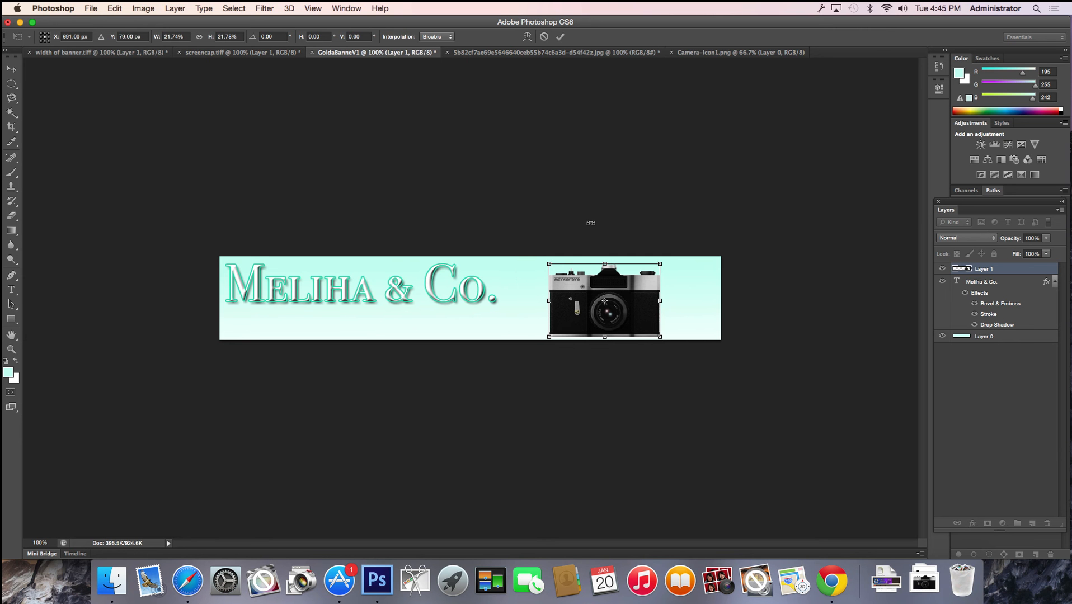
{"action": "key", "text": "Return"}
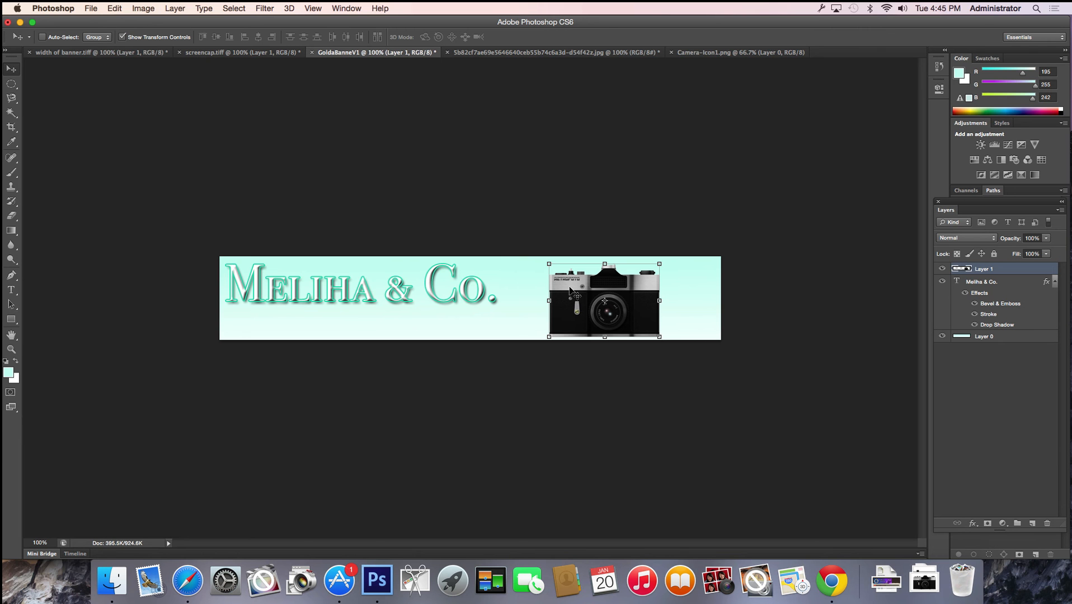
{"action": "left_click_drag", "start_coordinate": [569, 286], "coordinate": [608, 286]}
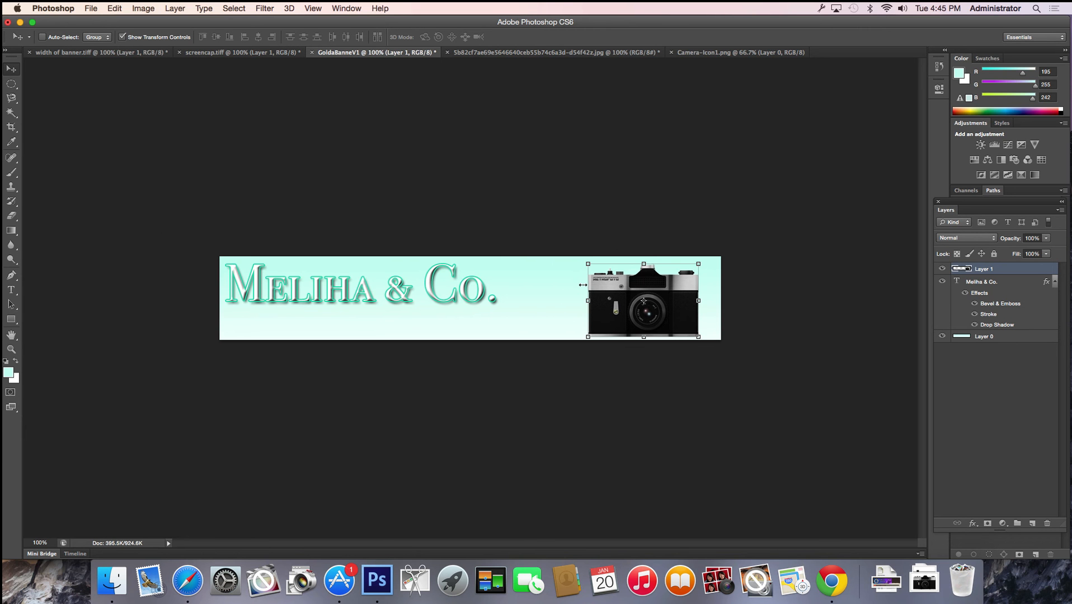
{"action": "left_click", "coordinate": [11, 290]}
Type the tagline 'Multimedia production - affordable prices' under the title and select all of it
{"action": "left_click", "coordinate": [226, 325]}
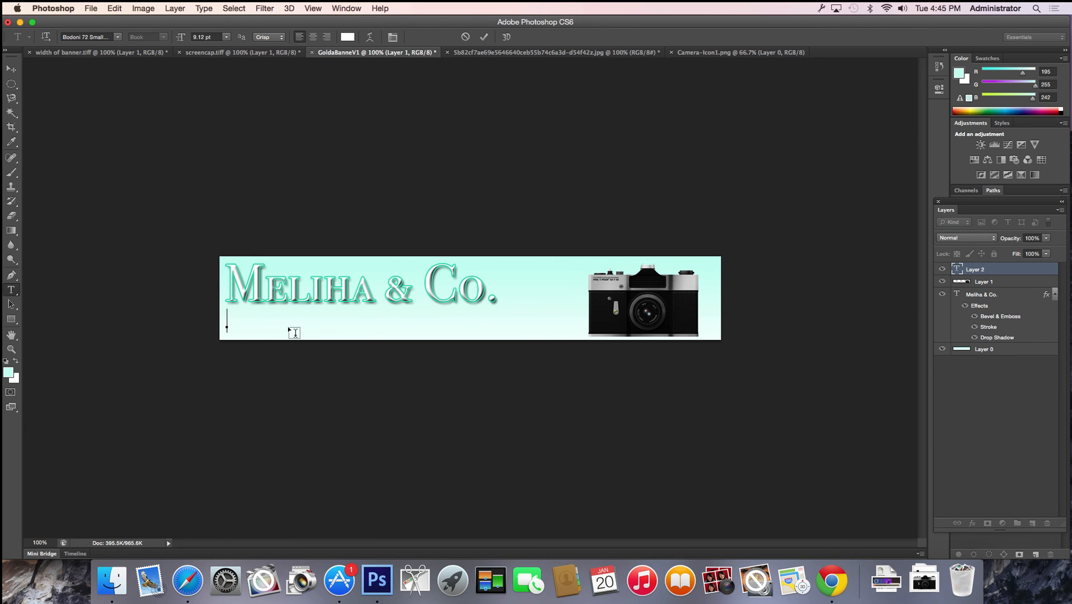
{"action": "type", "text": "Milihmedia productions"}
{"action": "type", "text": "and visuble price"}
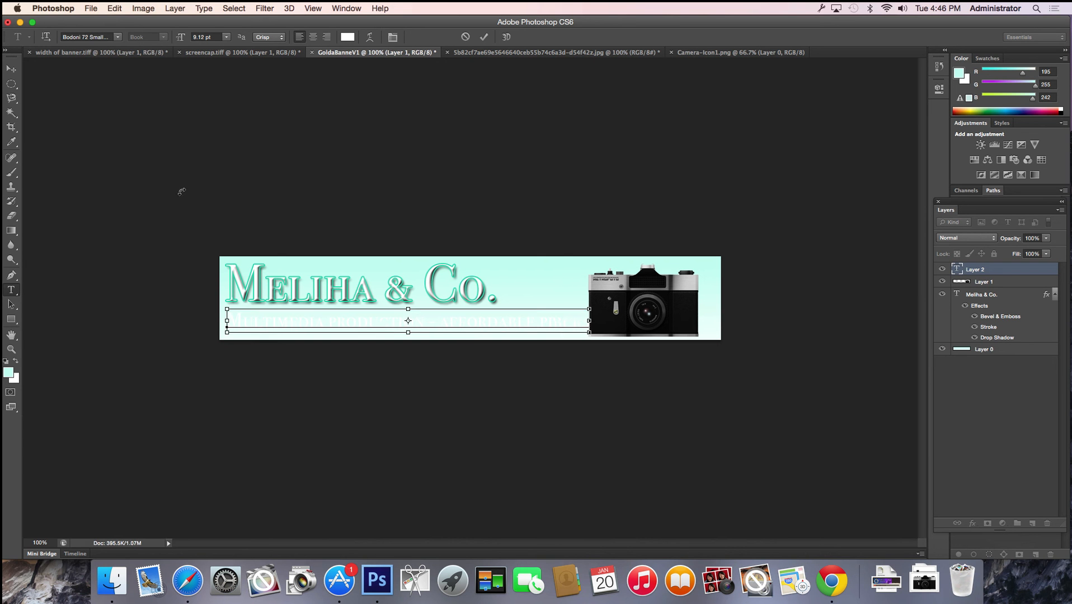
{"action": "key", "text": "super+a"}
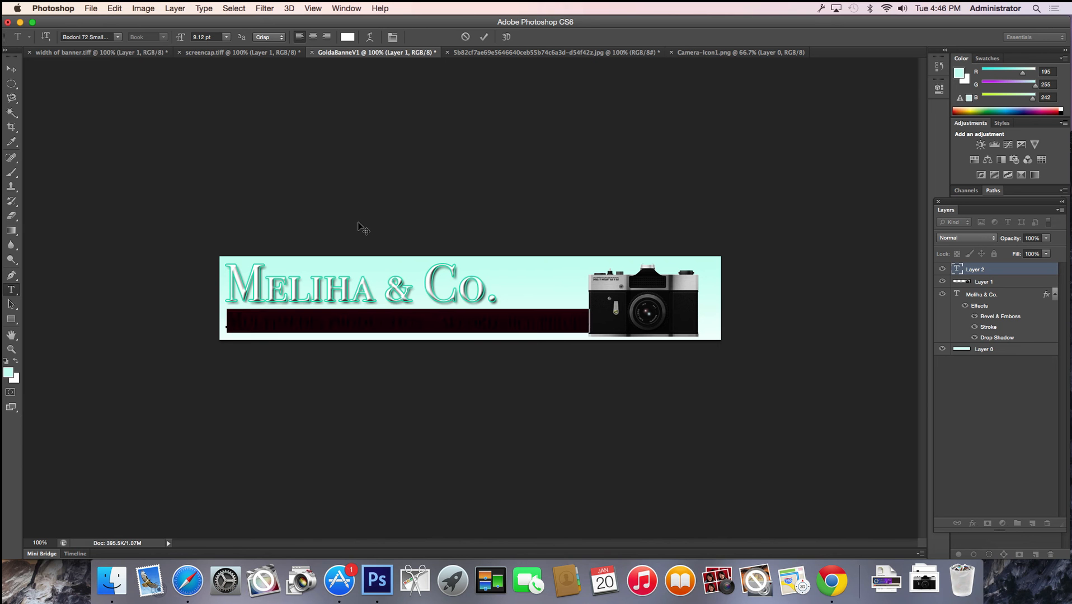
Colour the tagline text dark green #077059
{"action": "left_click", "coordinate": [347, 37]}
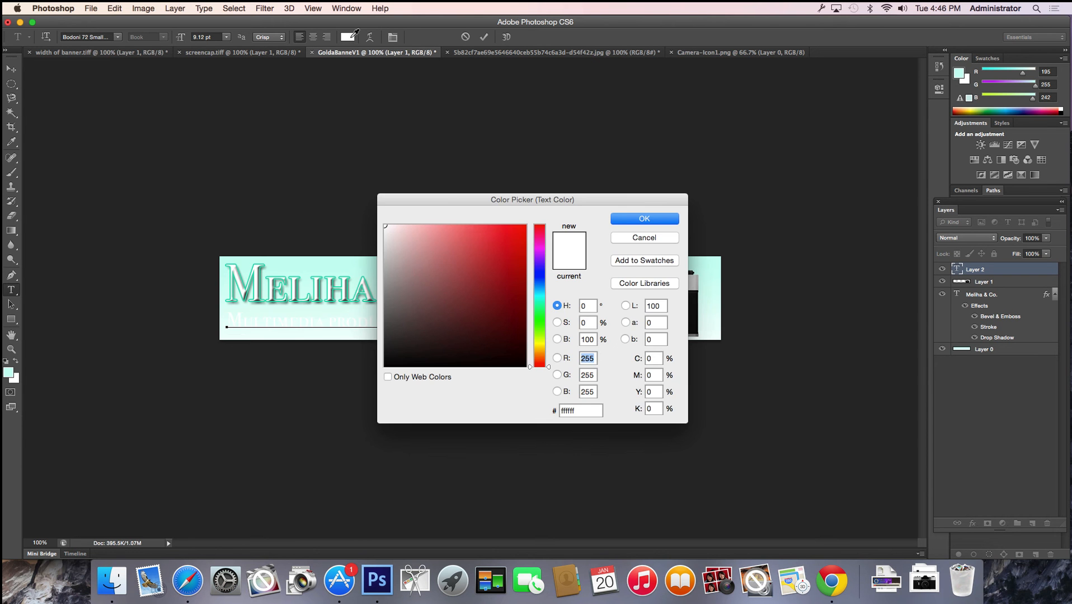
{"action": "left_click", "coordinate": [351, 261]}
{"action": "left_click_drag", "start_coordinate": [518, 276], "coordinate": [518, 304]}
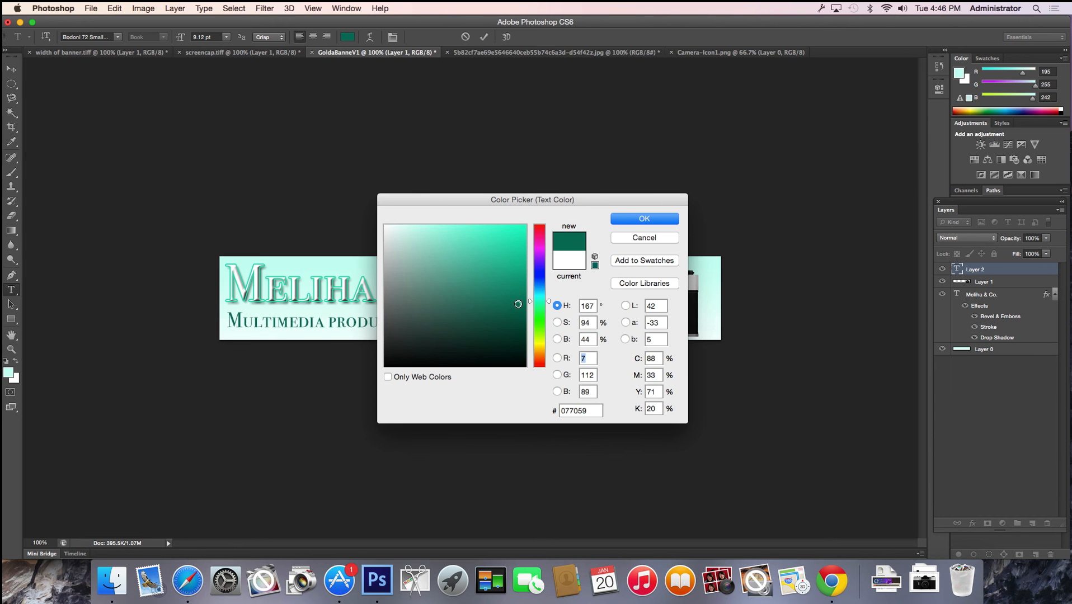
{"action": "left_click", "coordinate": [641, 220]}
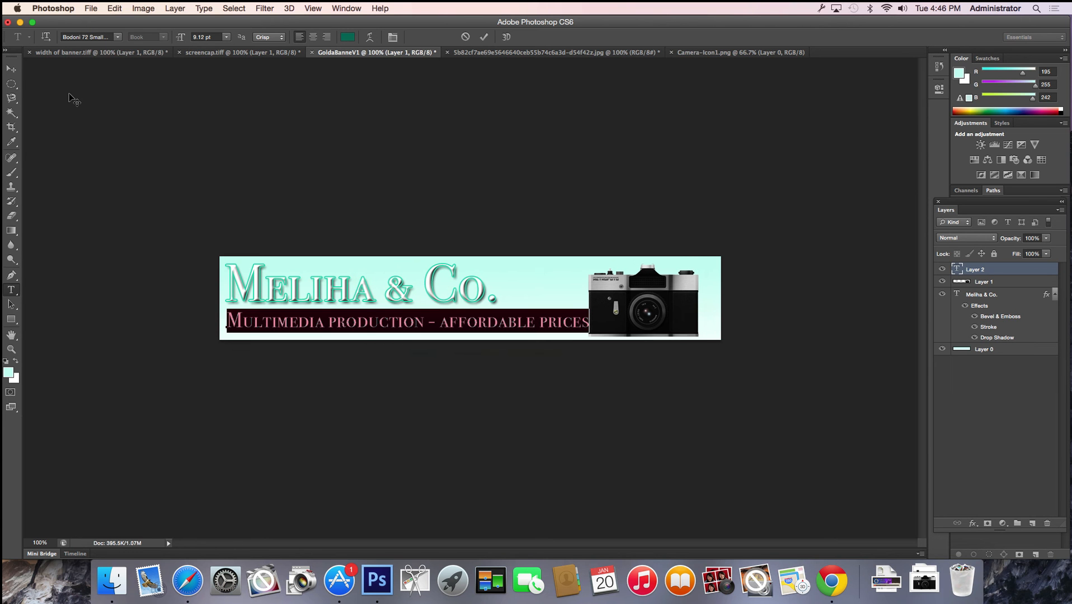
{"action": "left_click", "coordinate": [12, 72]}
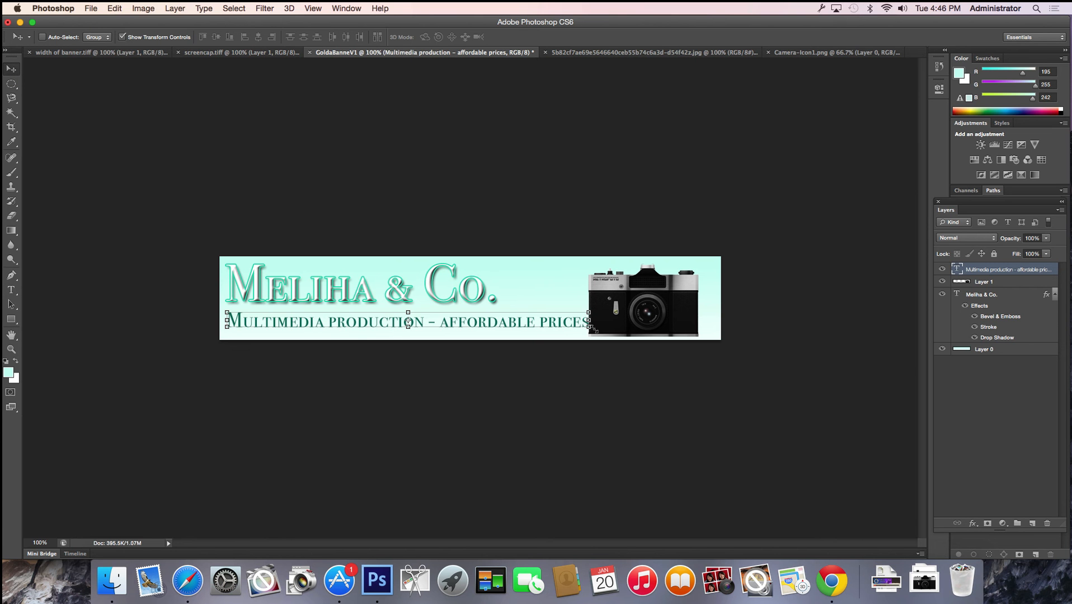
Narrow the tagline with Free Transform, apply it, and nudge it up beneath the title
{"action": "left_click_drag", "start_coordinate": [589, 313], "coordinate": [497, 316]}
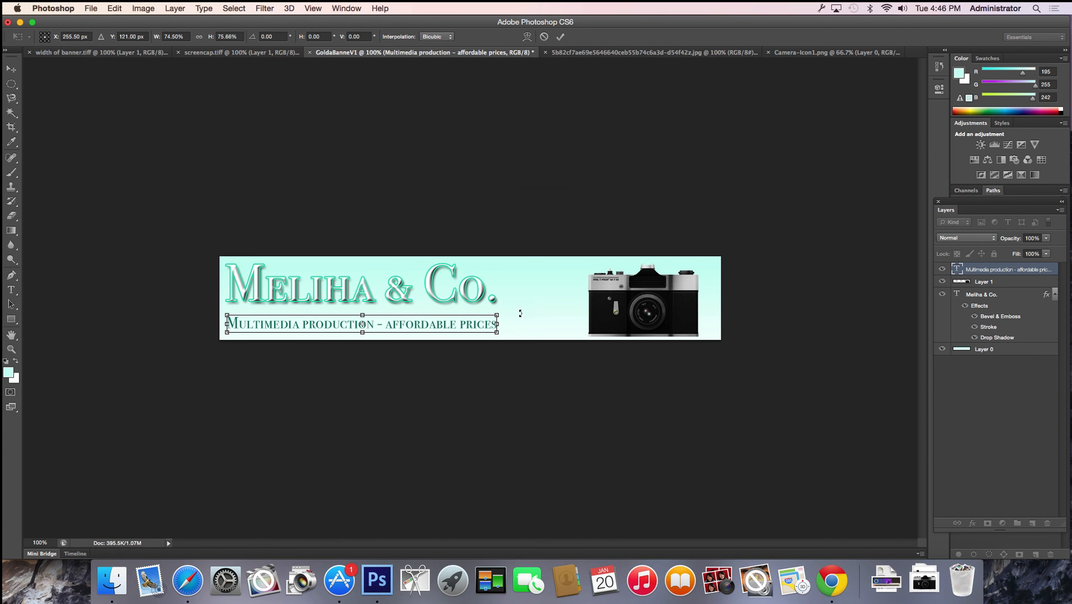
{"action": "left_click", "coordinate": [11, 69]}
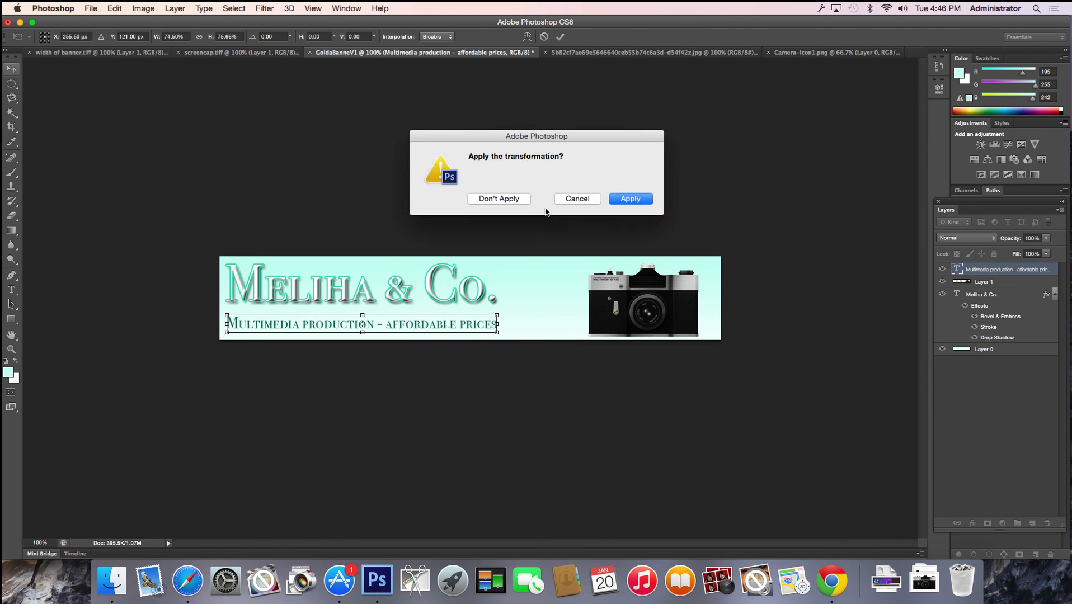
{"action": "left_click", "coordinate": [625, 202]}
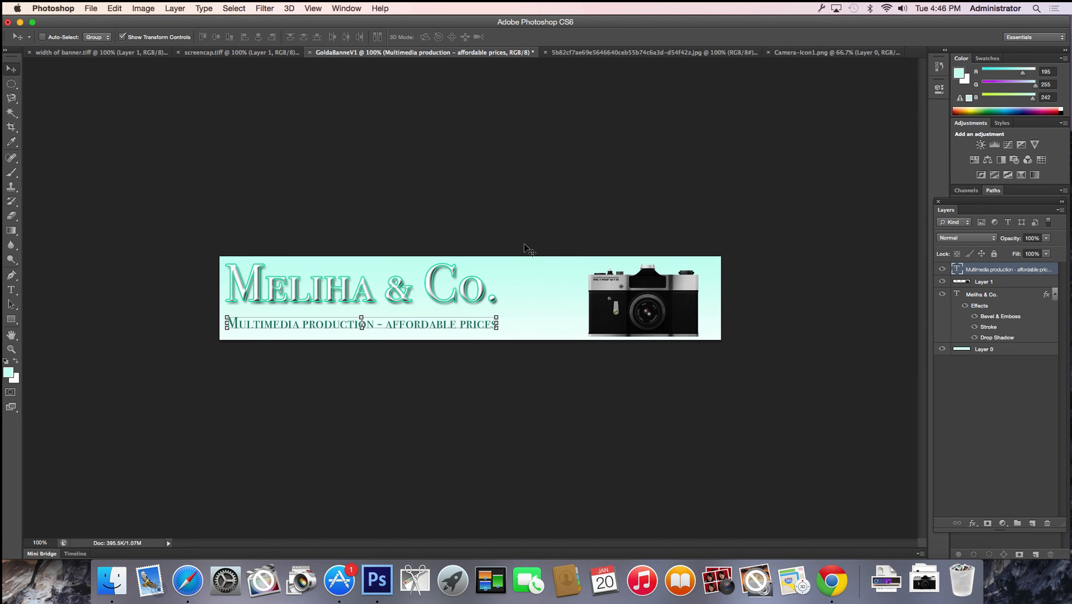
{"action": "left_click_drag", "start_coordinate": [500, 193], "coordinate": [473, 177]}
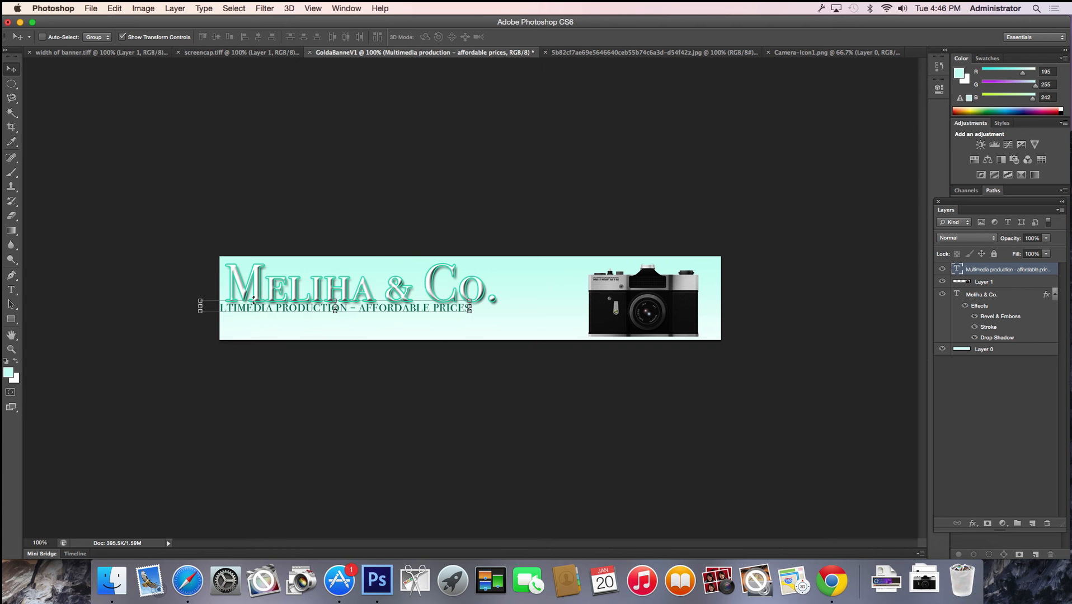
{"action": "key", "text": "ctrl+z"}
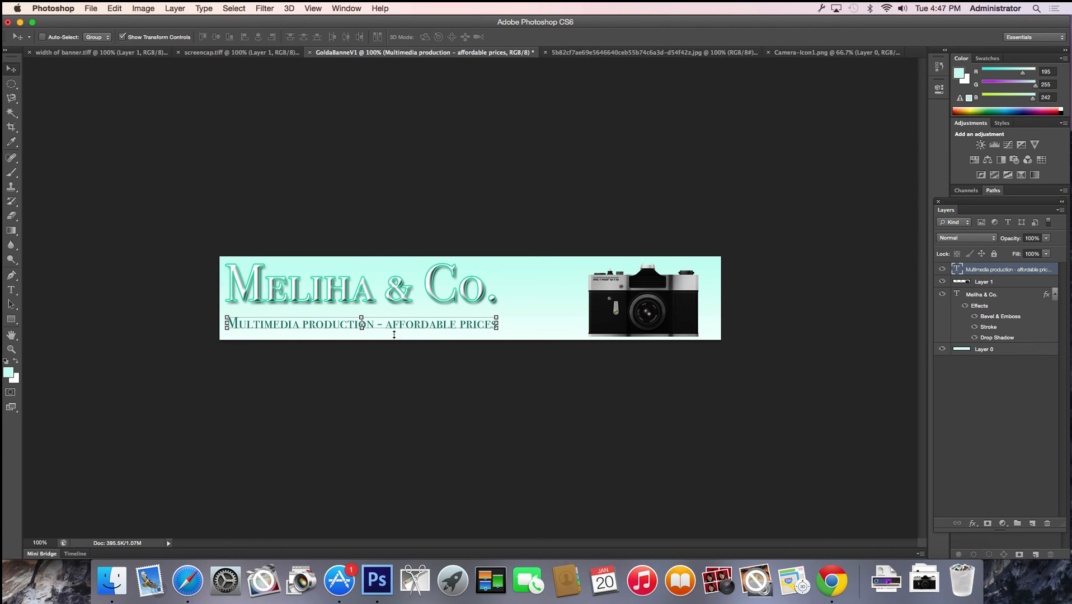
{"action": "left_click_drag", "start_coordinate": [400, 328], "coordinate": [402, 319]}
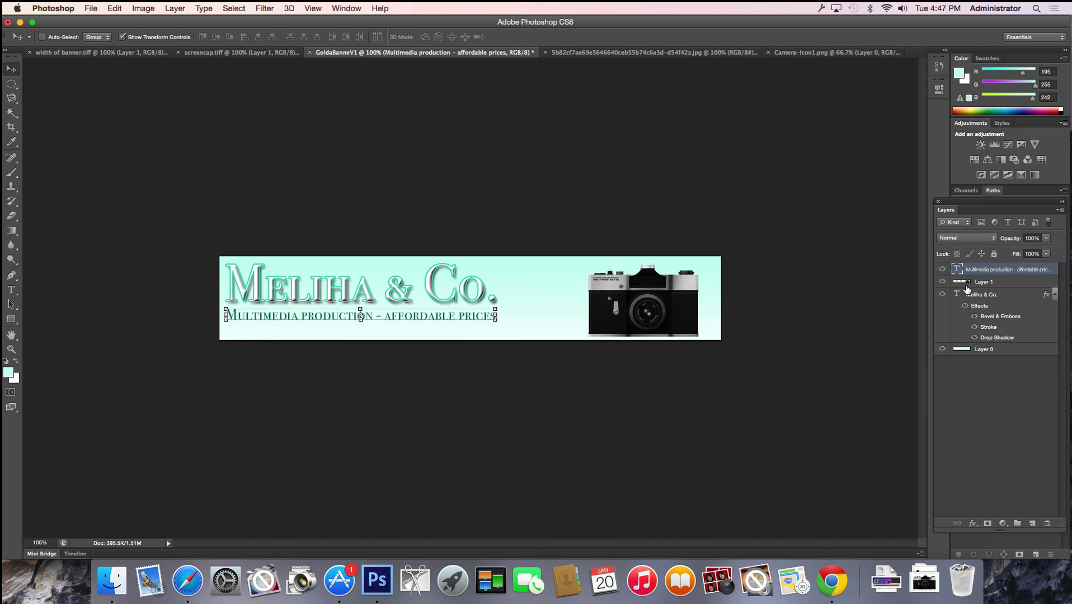
Turn Layer 1's visibility back on and shift the camera slightly left
{"action": "left_click", "coordinate": [943, 282]}
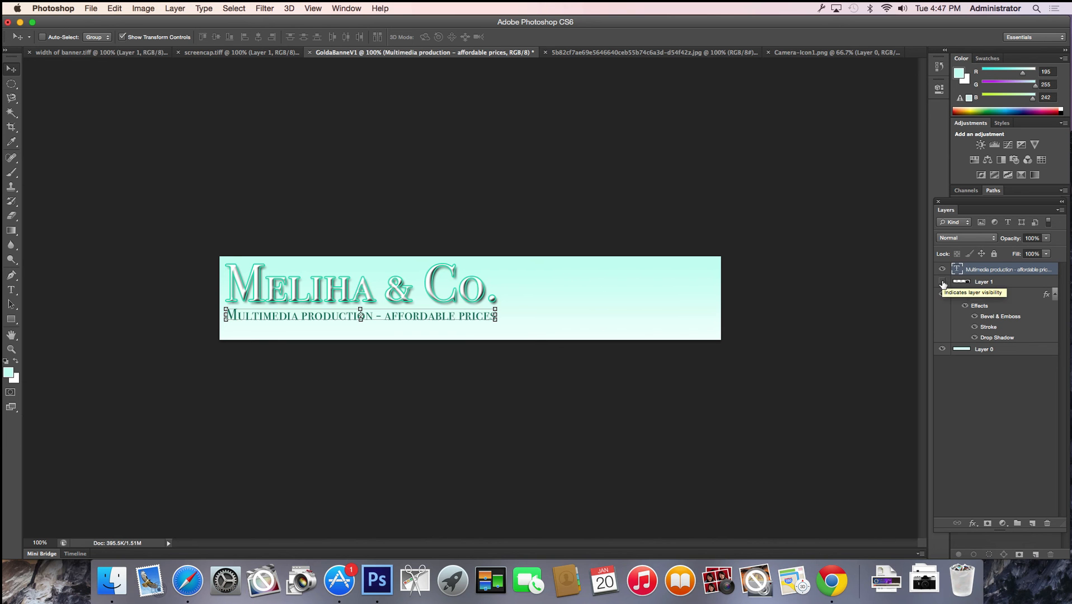
{"action": "left_click", "coordinate": [943, 282]}
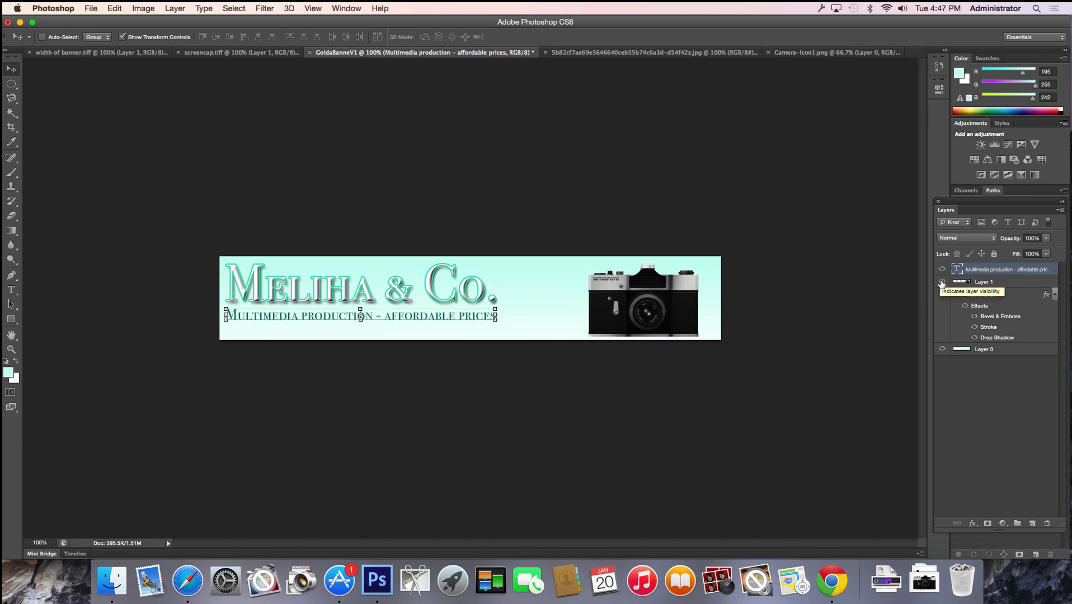
{"action": "left_click", "coordinate": [942, 282]}
{"action": "left_click", "coordinate": [942, 283]}
{"action": "left_click", "coordinate": [1007, 284]}
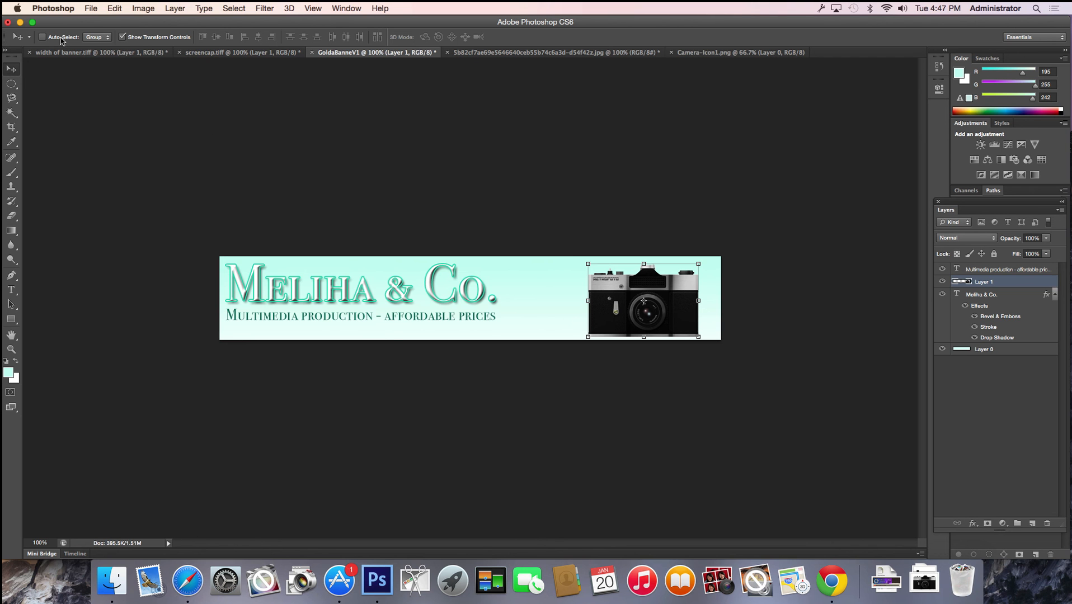
{"action": "left_click_drag", "start_coordinate": [610, 293], "coordinate": [581, 287]}
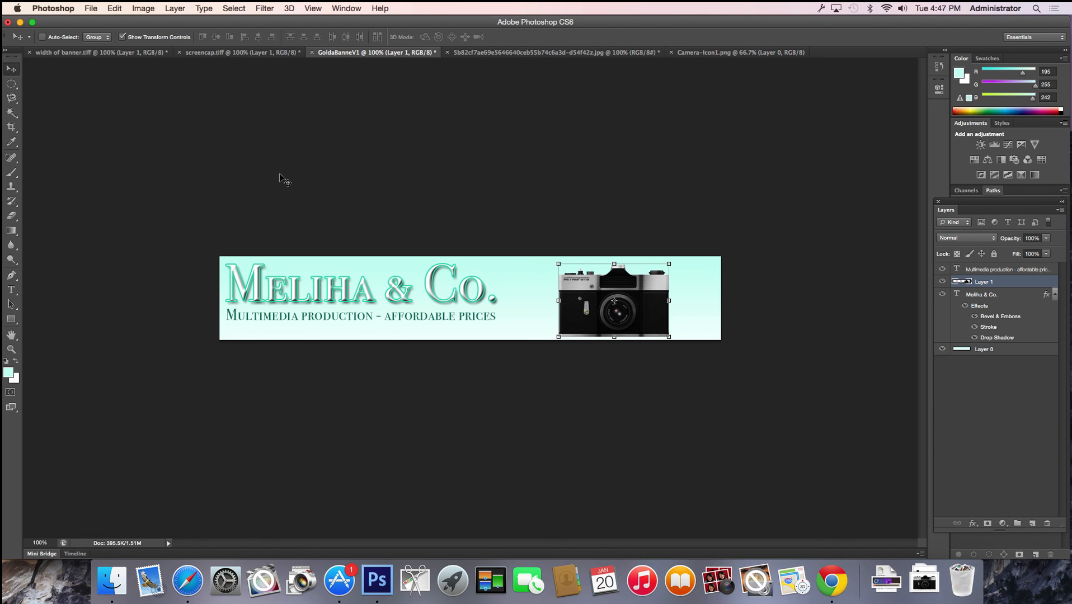
Enable Auto-Select and drag the title and background layers on the canvas
{"action": "left_click", "coordinate": [42, 37]}
{"action": "left_click_drag", "start_coordinate": [396, 280], "coordinate": [442, 287]}
{"action": "mouse_move", "coordinate": [527, 292]}
{"action": "left_mouse_down"}
{"action": "mouse_move", "coordinate": [527, 334]}
{"action": "mouse_move", "coordinate": [529, 288]}
{"action": "left_mouse_up"}
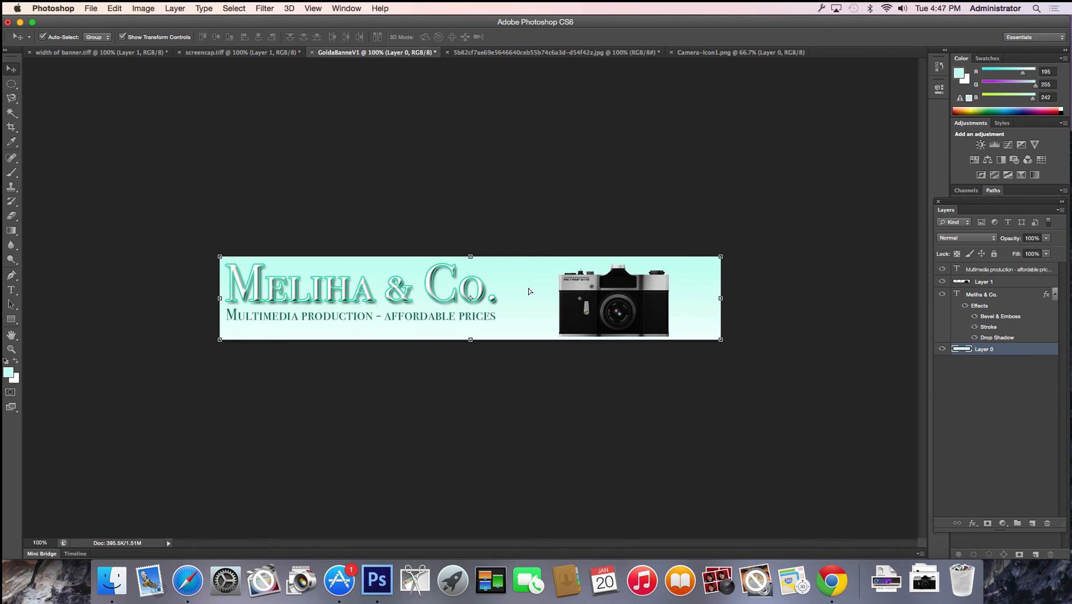
Turn off Auto-Select, select Layer 1, and drag the camera to the banner's left end
{"action": "left_click", "coordinate": [43, 38]}
{"action": "left_click", "coordinate": [1025, 285]}
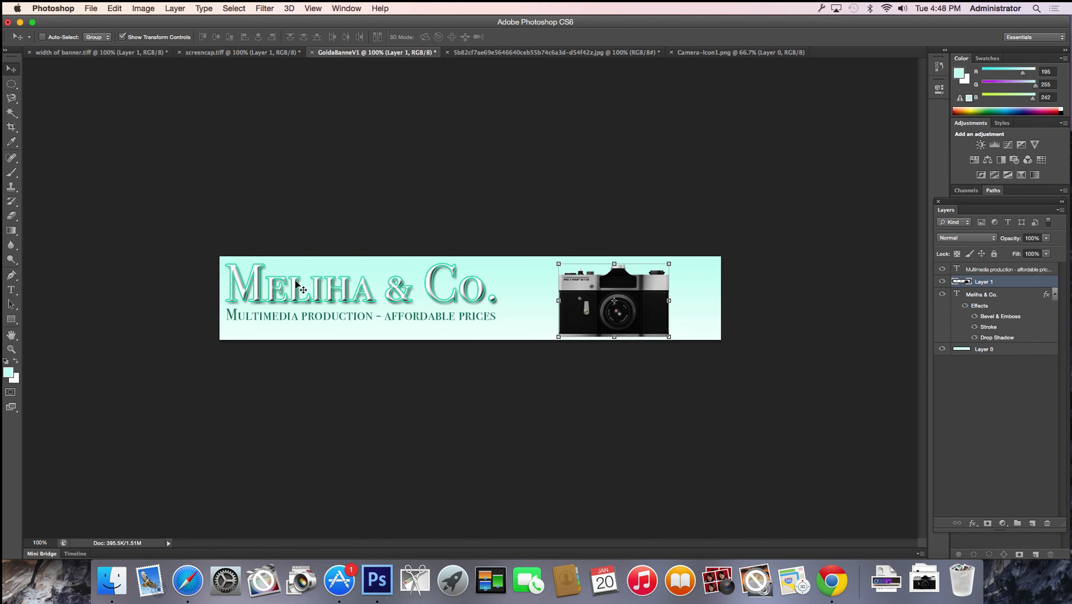
{"action": "mouse_move", "coordinate": [281, 277]}
{"action": "left_mouse_down"}
{"action": "mouse_move", "coordinate": [299, 275]}
{"action": "mouse_move", "coordinate": [289, 269]}
{"action": "left_mouse_up"}
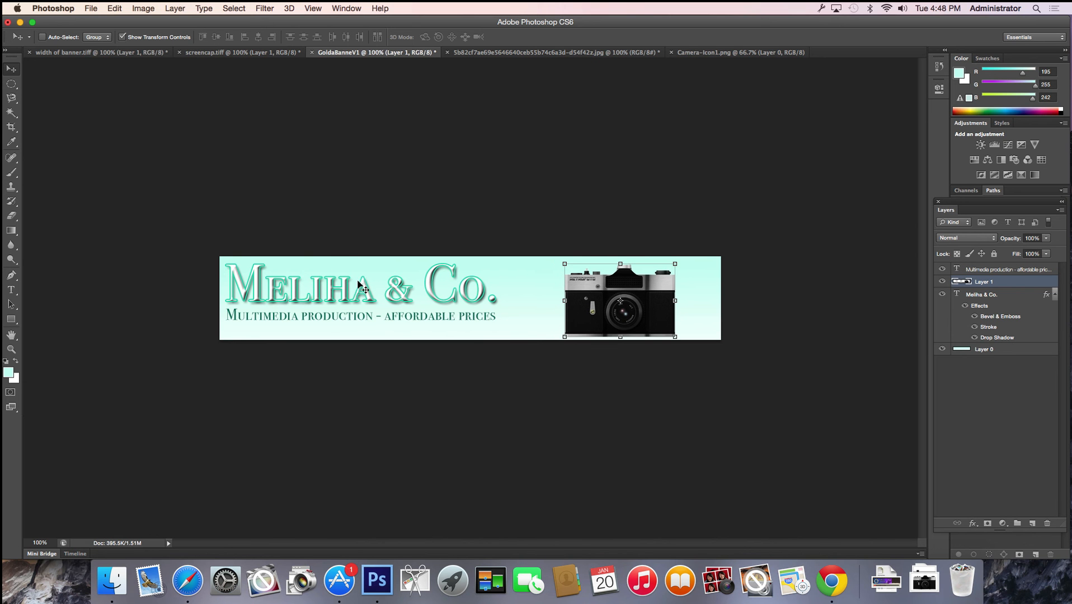
{"action": "left_click_drag", "start_coordinate": [508, 315], "coordinate": [536, 310]}
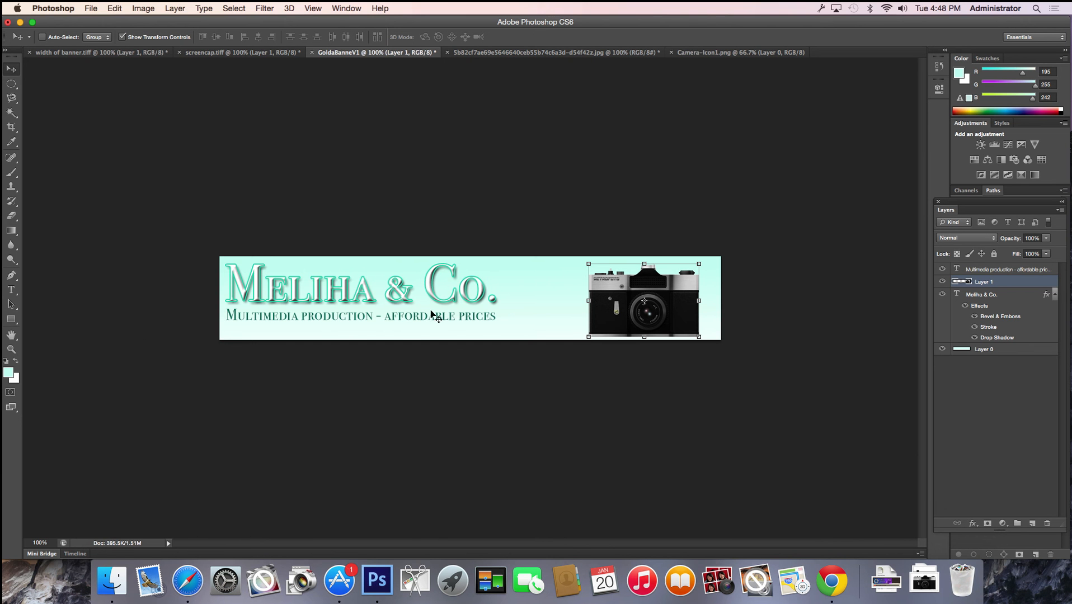
{"action": "left_click_drag", "start_coordinate": [609, 285], "coordinate": [252, 287]}
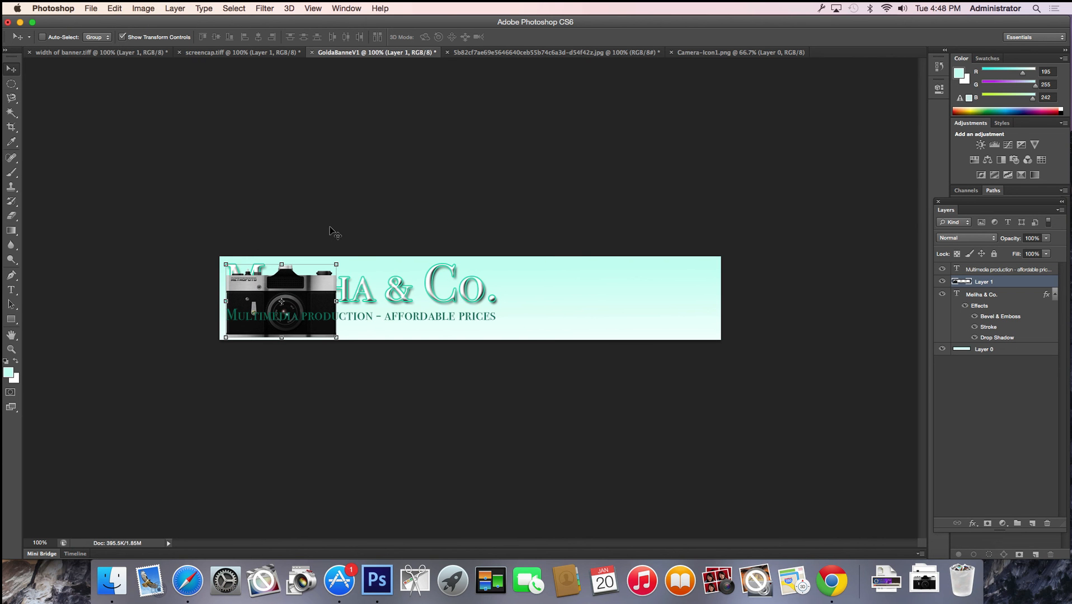
Nudge the camera up and move Layer 1 below the text layers
{"action": "key", "text": "Up"}
{"action": "key", "text": "Up"}
{"action": "key", "text": "Up"}
{"action": "key", "text": "Up"}
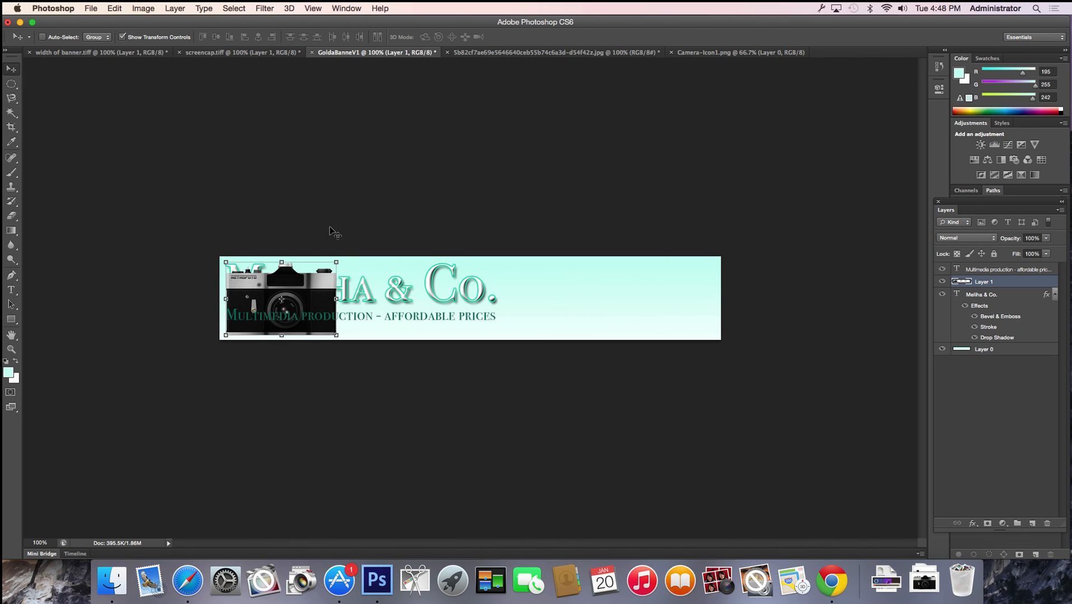
{"action": "key", "text": "Up"}
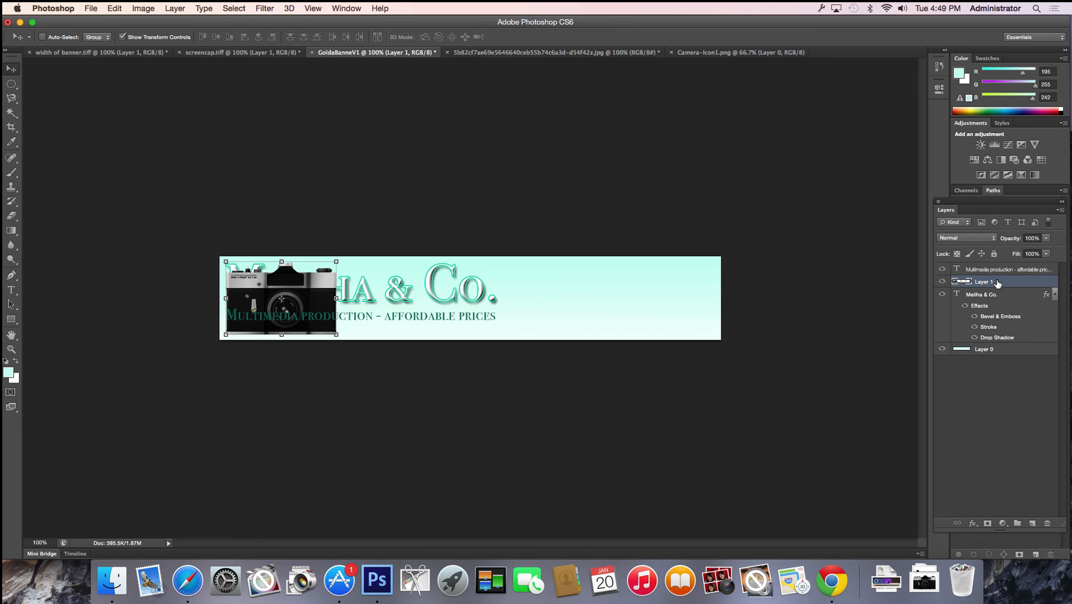
{"action": "left_click_drag", "start_coordinate": [997, 283], "coordinate": [997, 343]}
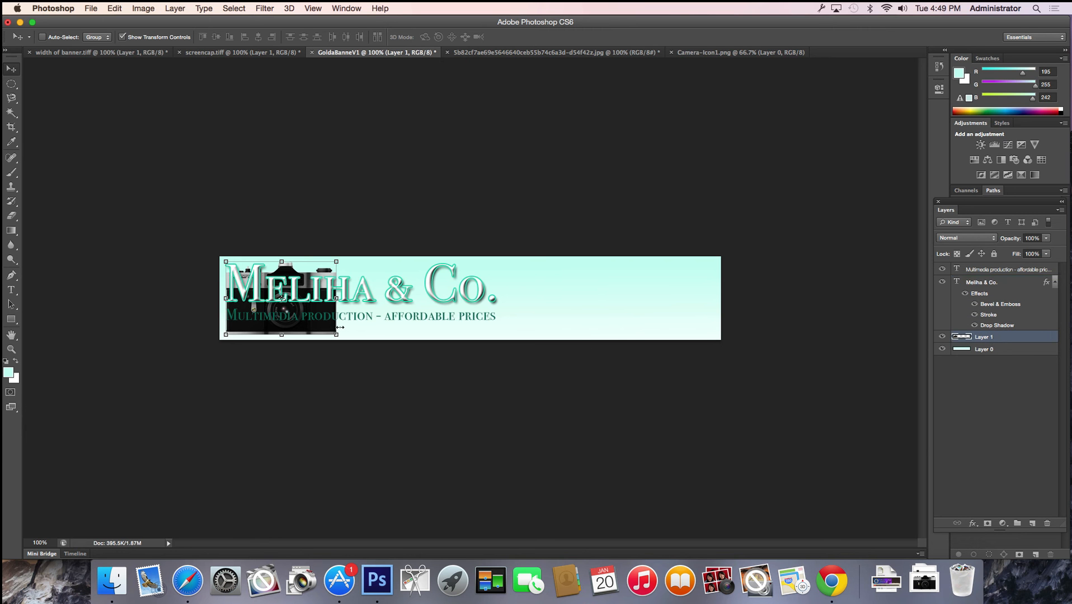
{"action": "mouse_move", "coordinate": [457, 191]}
{"action": "left_mouse_down"}
{"action": "mouse_move", "coordinate": [424, 314]}
{"action": "mouse_move", "coordinate": [465, 179]}
{"action": "mouse_move", "coordinate": [457, 189]}
{"action": "left_mouse_up"}
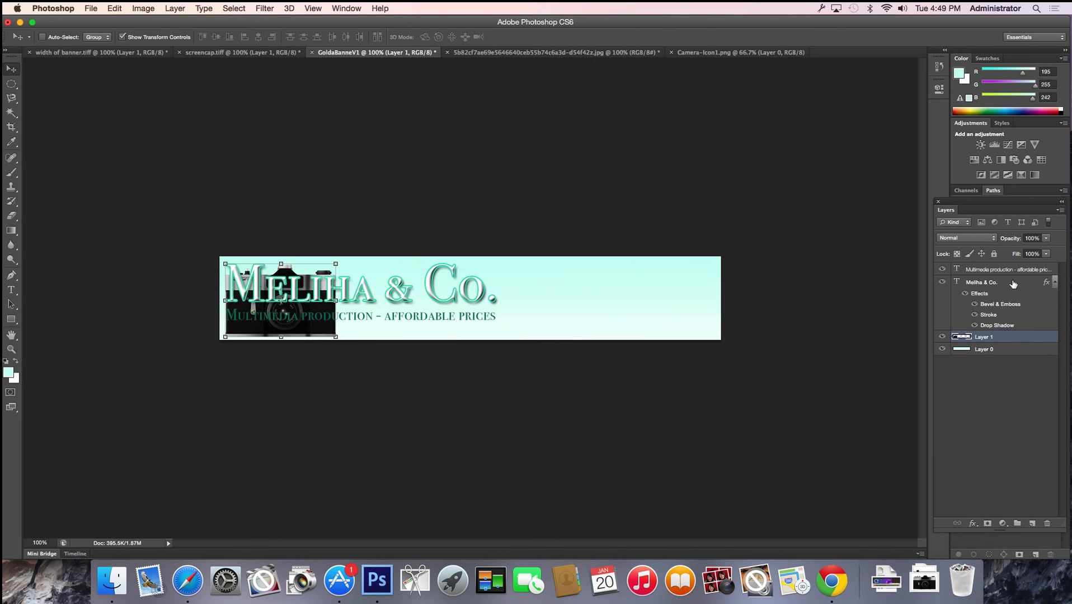
Select both text layers and move the title and tagline right beside the camera
{"action": "left_click", "coordinate": [1012, 283]}
{"action": "left_click", "coordinate": [1008, 275], "text": "shift"}
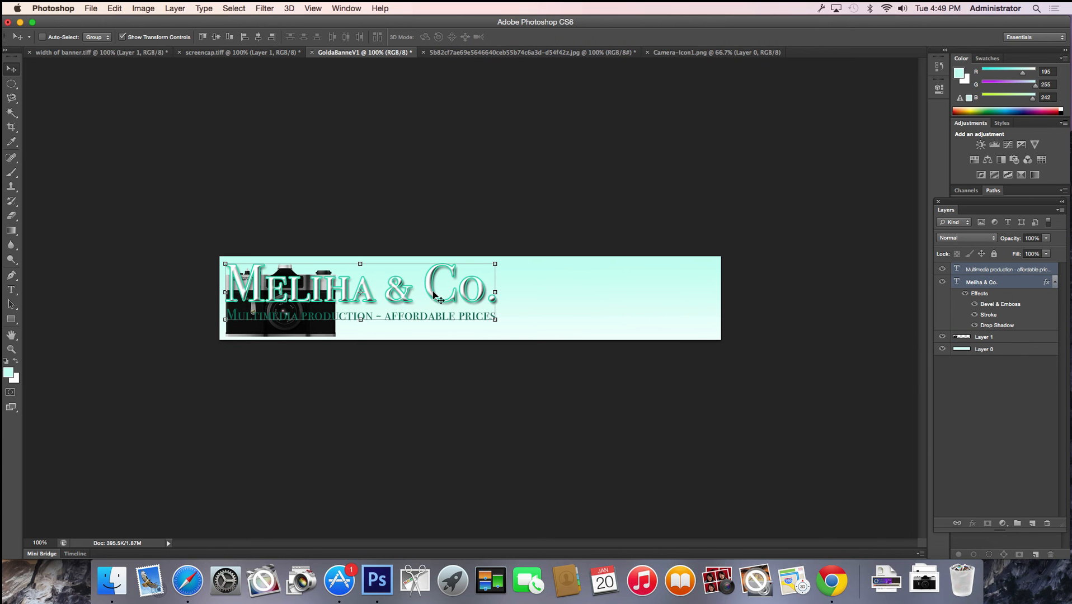
{"action": "left_click_drag", "start_coordinate": [430, 295], "coordinate": [555, 299]}
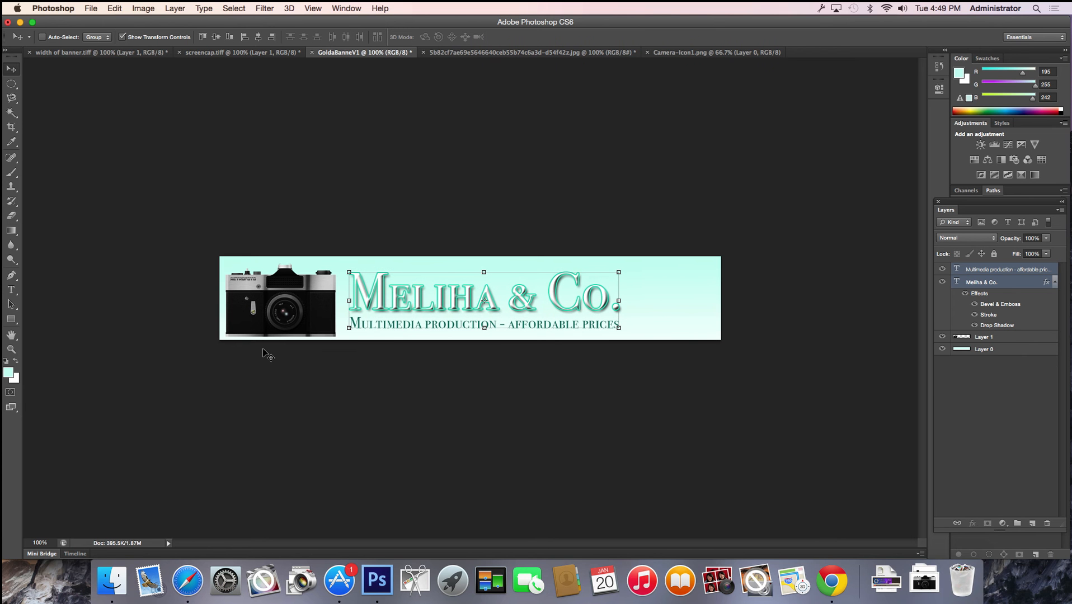
Nudge the text up, then move the camera, title and tagline right together
{"action": "key", "text": "Up"}
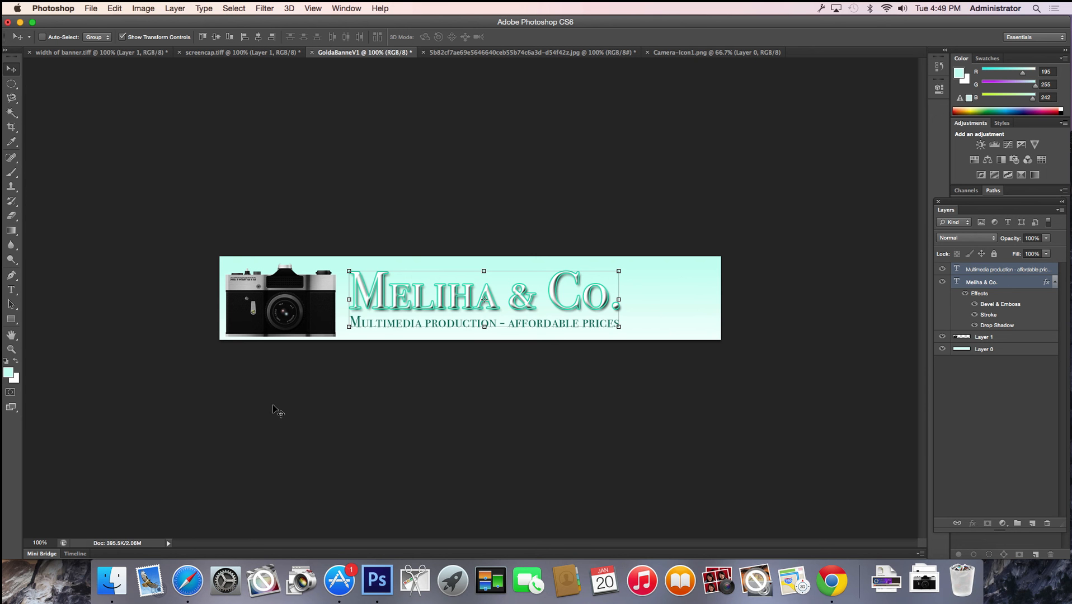
{"action": "left_click", "coordinate": [1008, 338]}
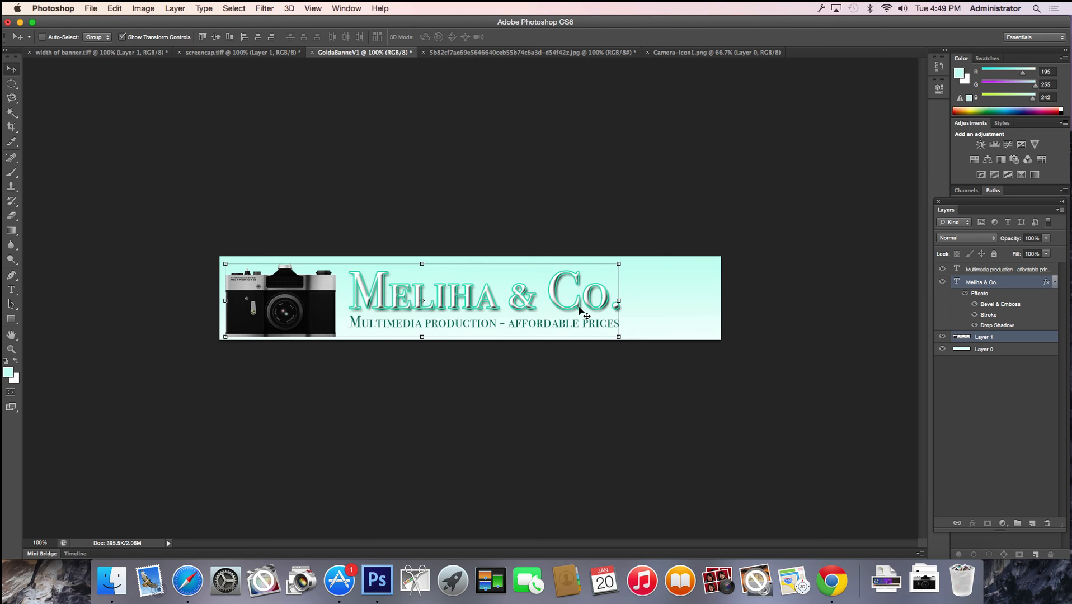
{"action": "left_click_drag", "start_coordinate": [580, 307], "coordinate": [613, 311]}
{"action": "key", "text": "ctrl+z"}
{"action": "left_click", "coordinate": [986, 269], "text": "shift"}
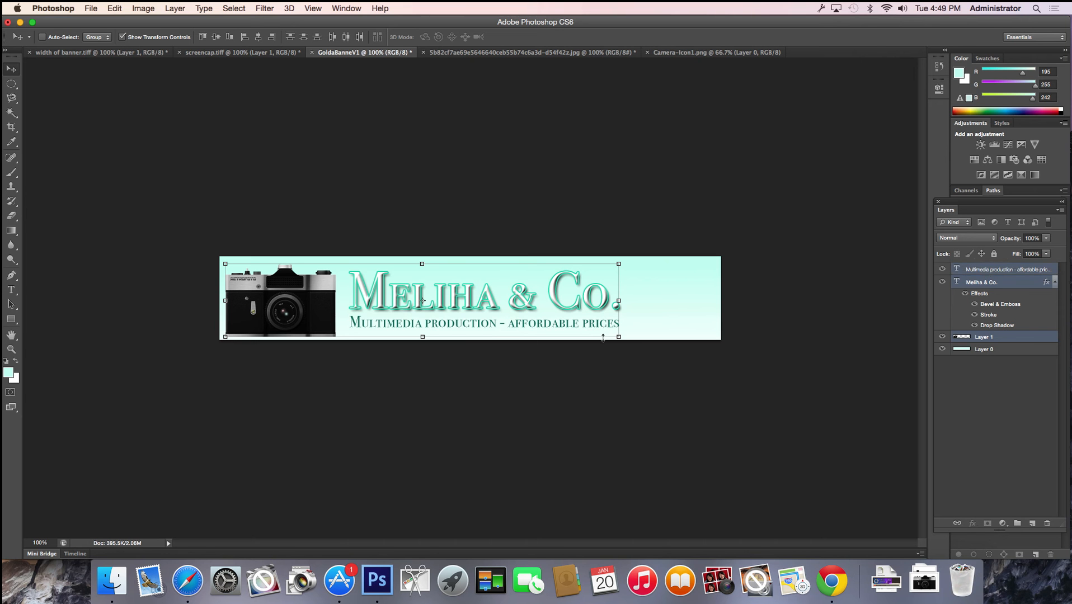
{"action": "left_click_drag", "start_coordinate": [493, 306], "coordinate": [534, 300]}
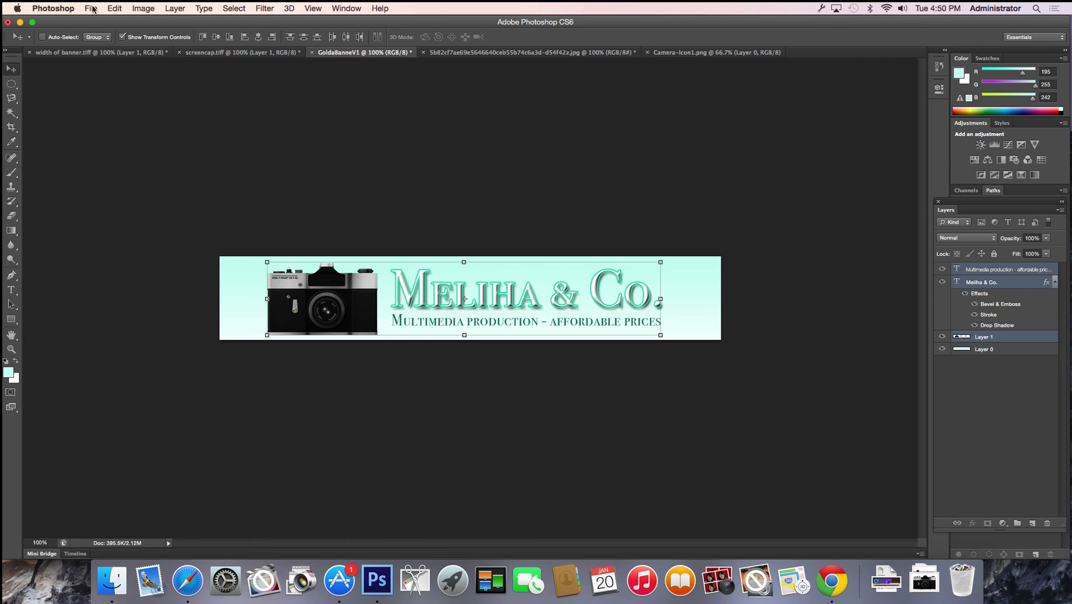
Save the banner as GoldaBanneV1.psd on the Desktop, accepting the Photoshop format options
{"action": "left_click", "coordinate": [91, 8]}
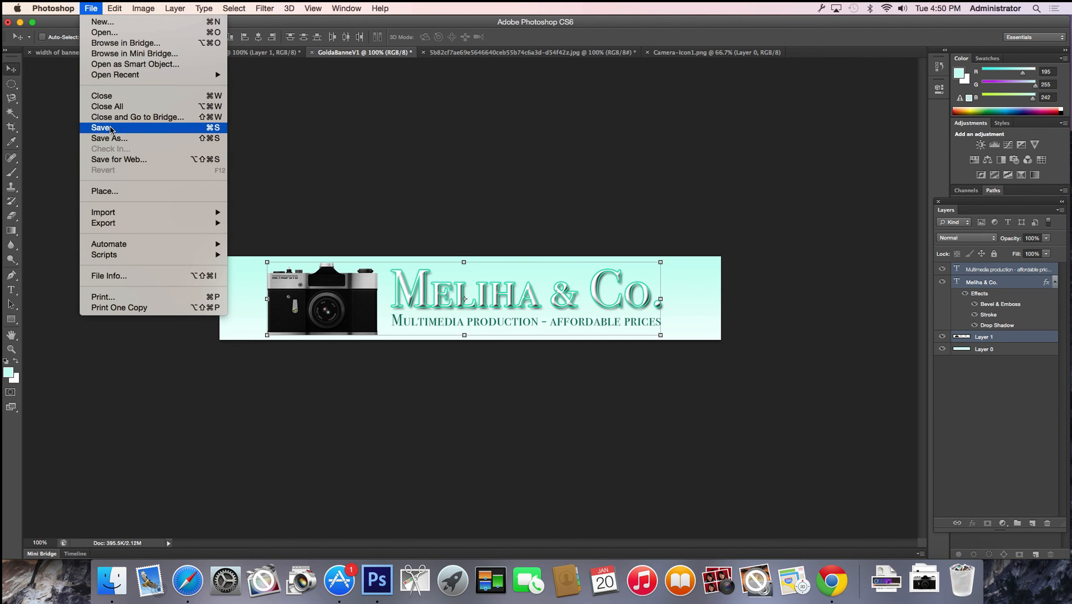
{"action": "left_click", "coordinate": [111, 128]}
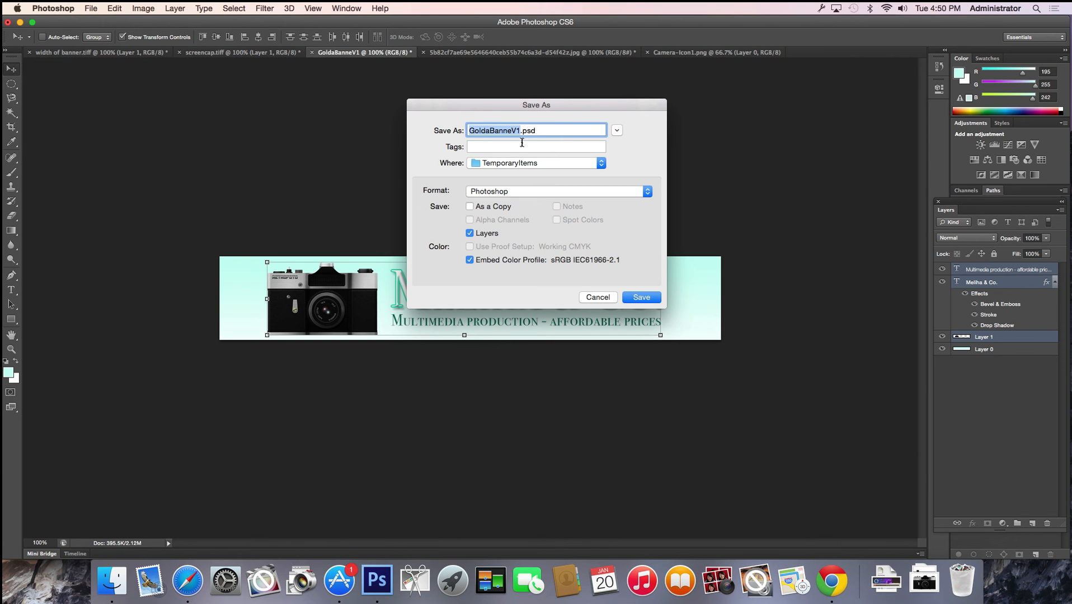
{"action": "left_click", "coordinate": [491, 163]}
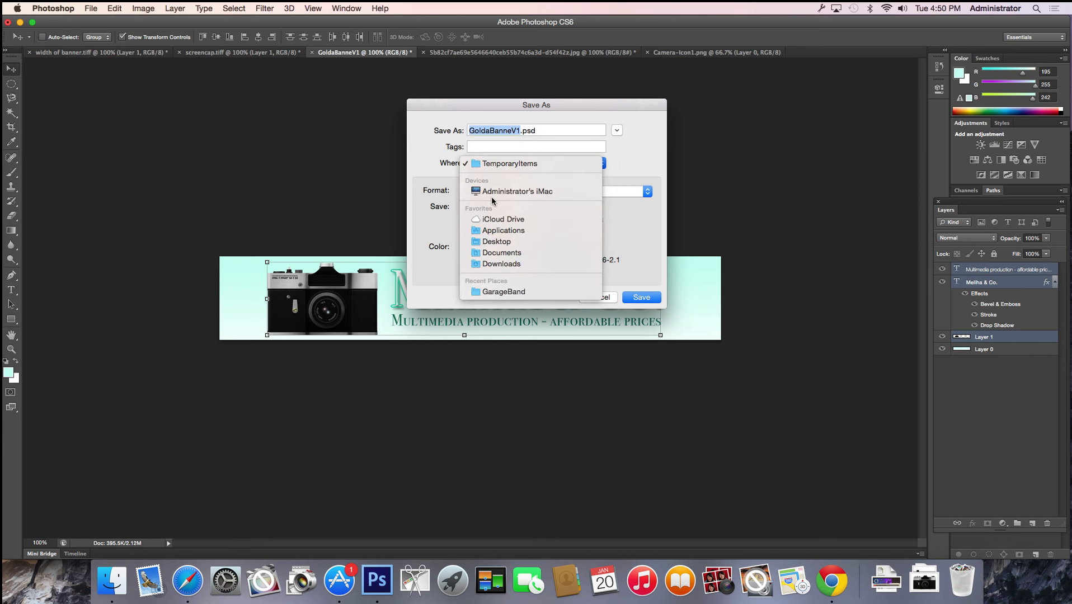
{"action": "left_click", "coordinate": [496, 242]}
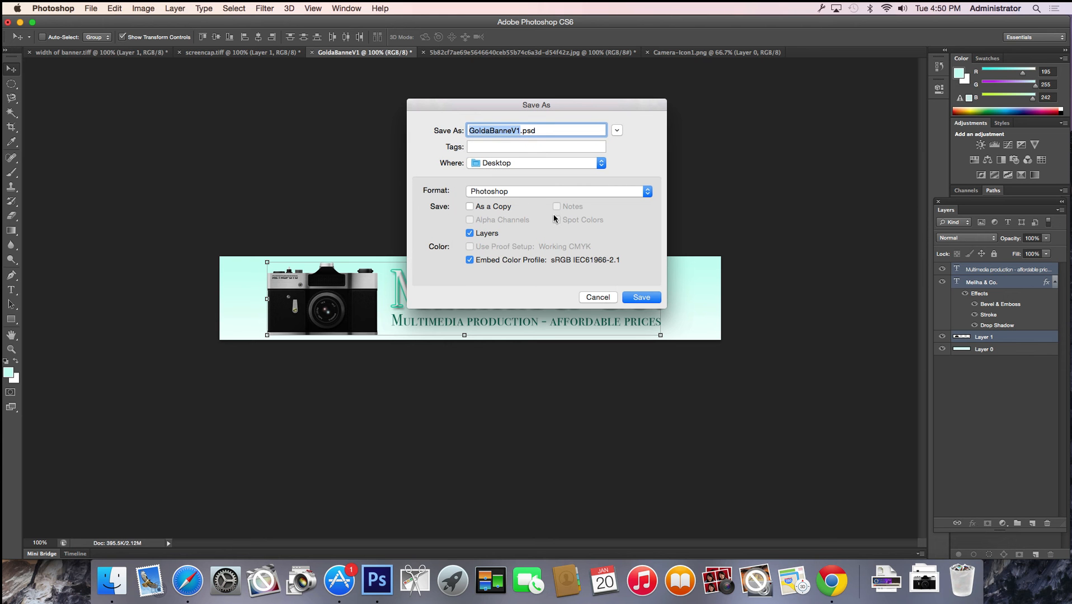
{"action": "left_click", "coordinate": [637, 301]}
{"action": "left_click", "coordinate": [660, 241]}
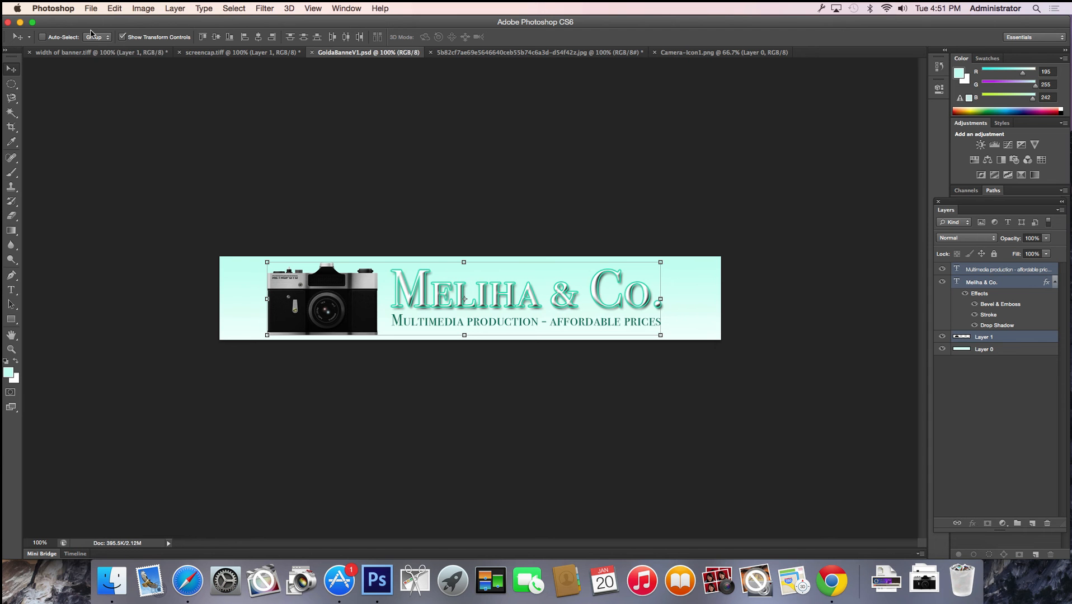
{"action": "left_click", "coordinate": [91, 8]}
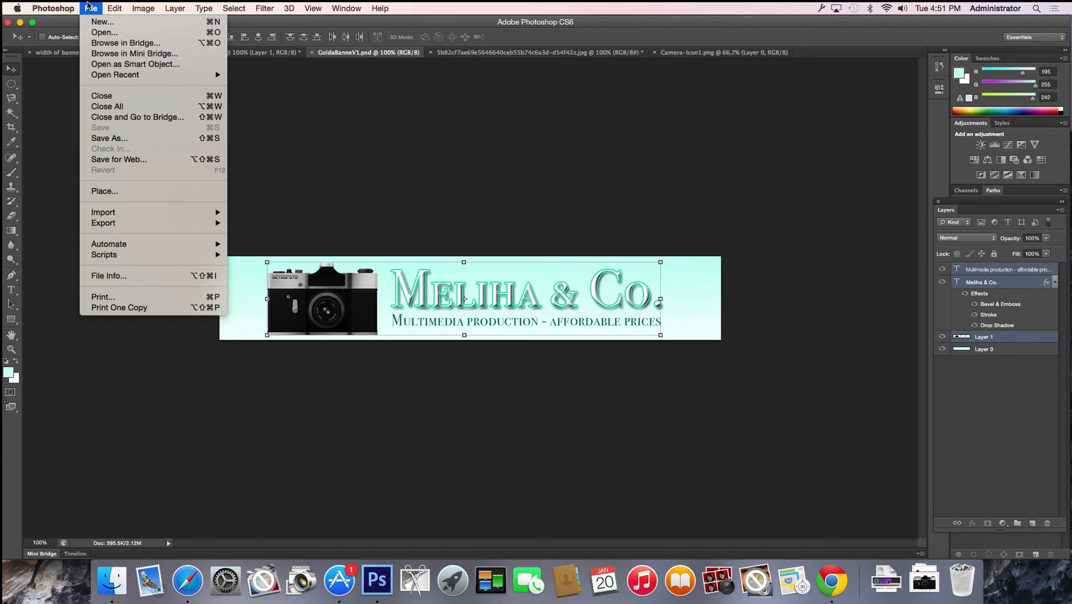
Save a copy as GoldaBanneV1.jpg in JPEG format at Quality 12 (Maximum)
{"action": "left_click", "coordinate": [109, 138]}
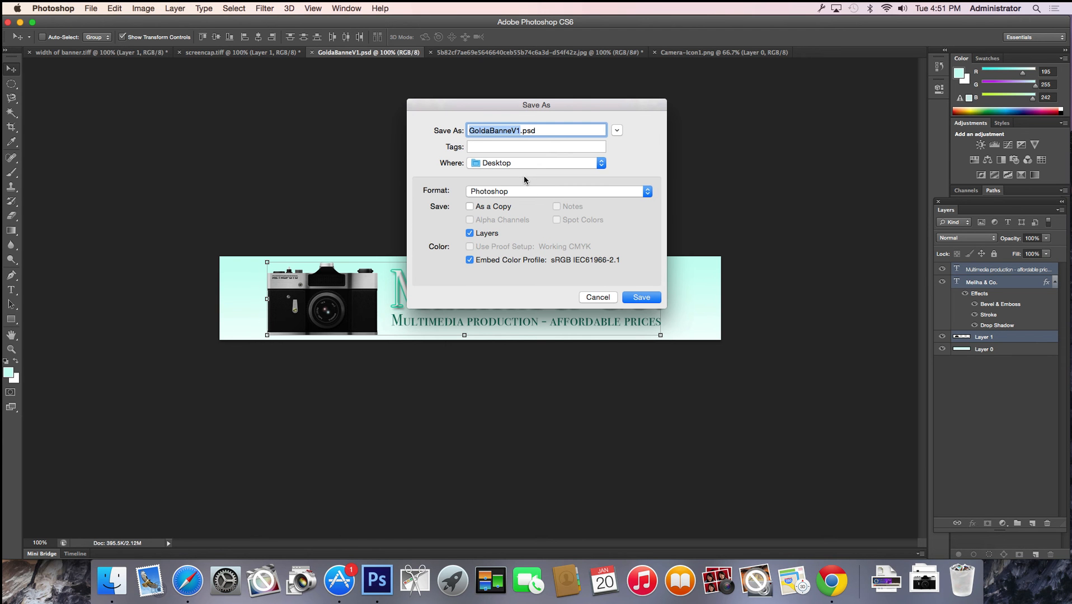
{"action": "left_click", "coordinate": [521, 192]}
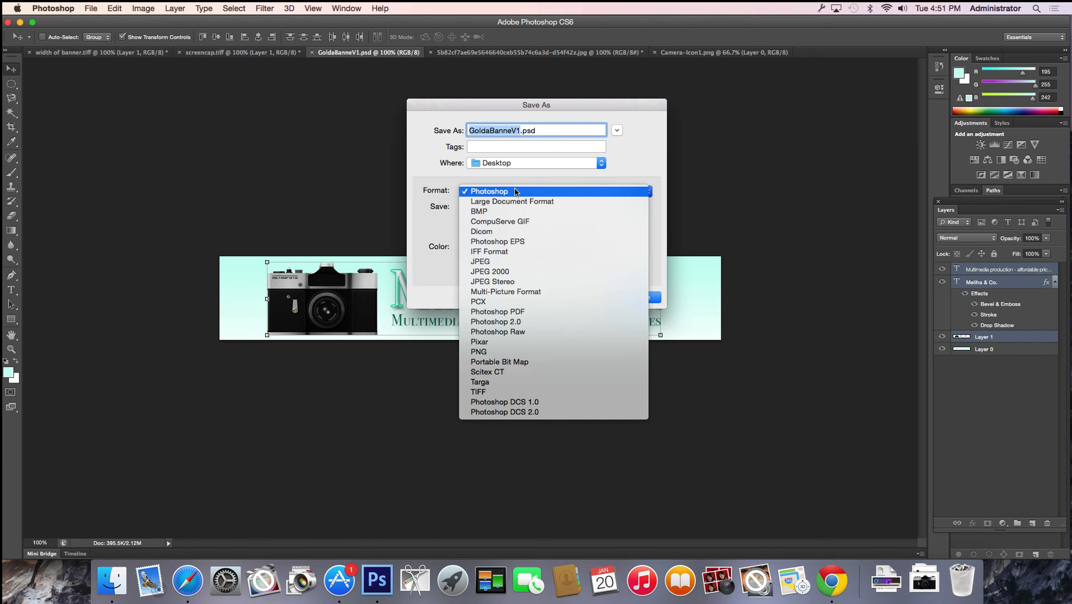
{"action": "left_click", "coordinate": [492, 261]}
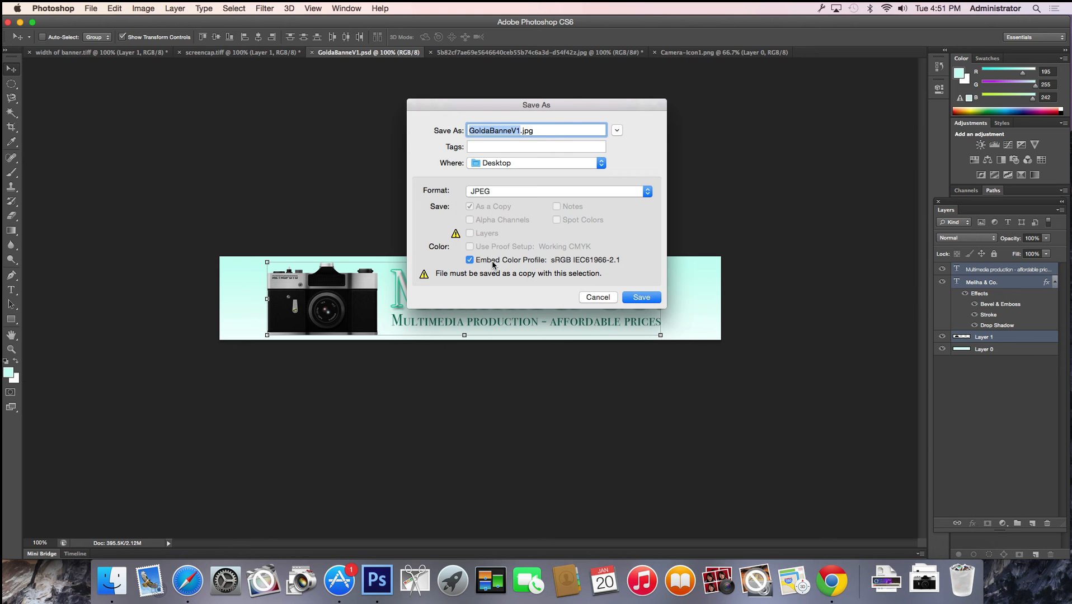
{"action": "left_click", "coordinate": [625, 297]}
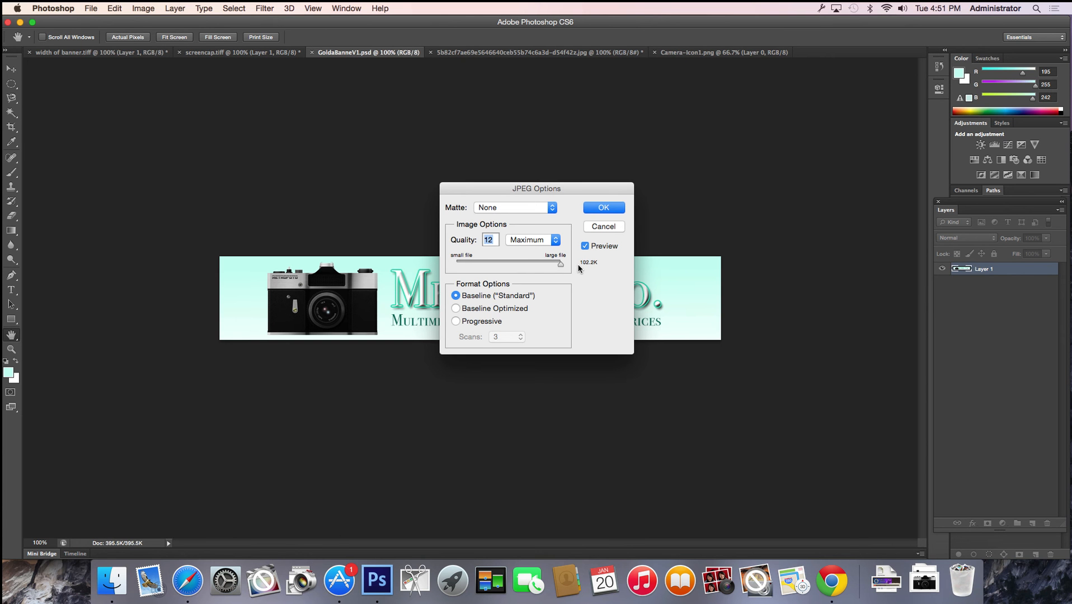
{"action": "left_click", "coordinate": [593, 208]}
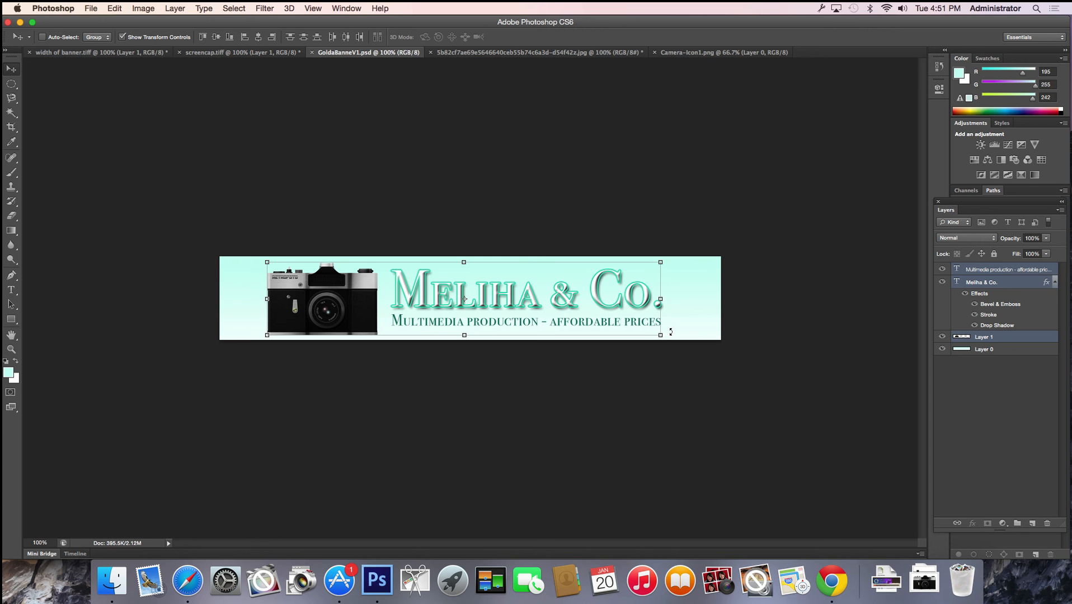
Change the Meliha & Co. title's Stroke effect colour from teal to near-black
{"action": "left_click", "coordinate": [1003, 393]}
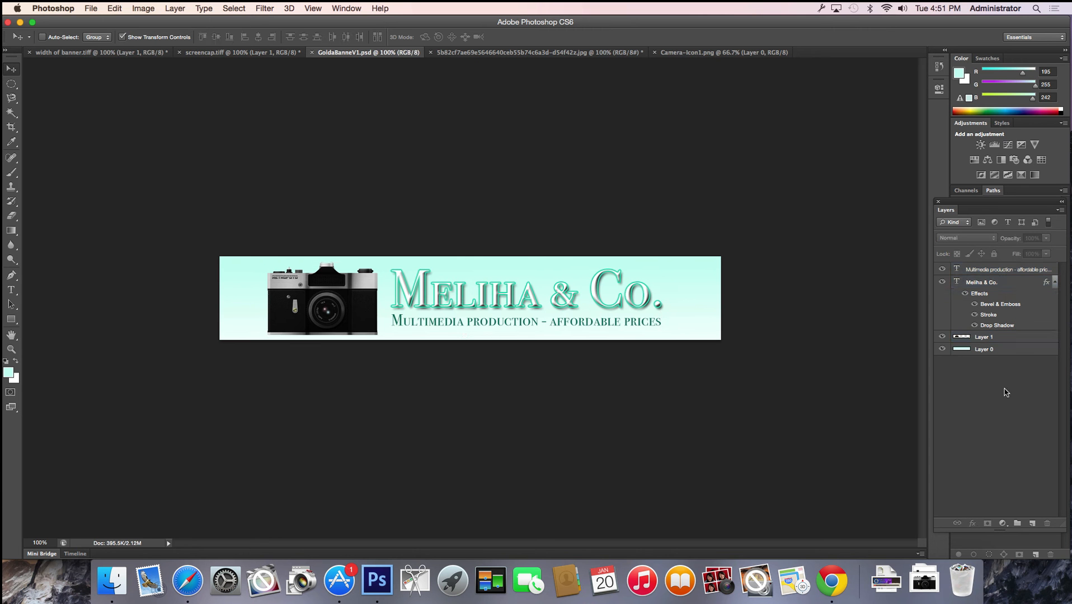
{"action": "double_click", "coordinate": [1009, 293]}
{"action": "left_click", "coordinate": [568, 210]}
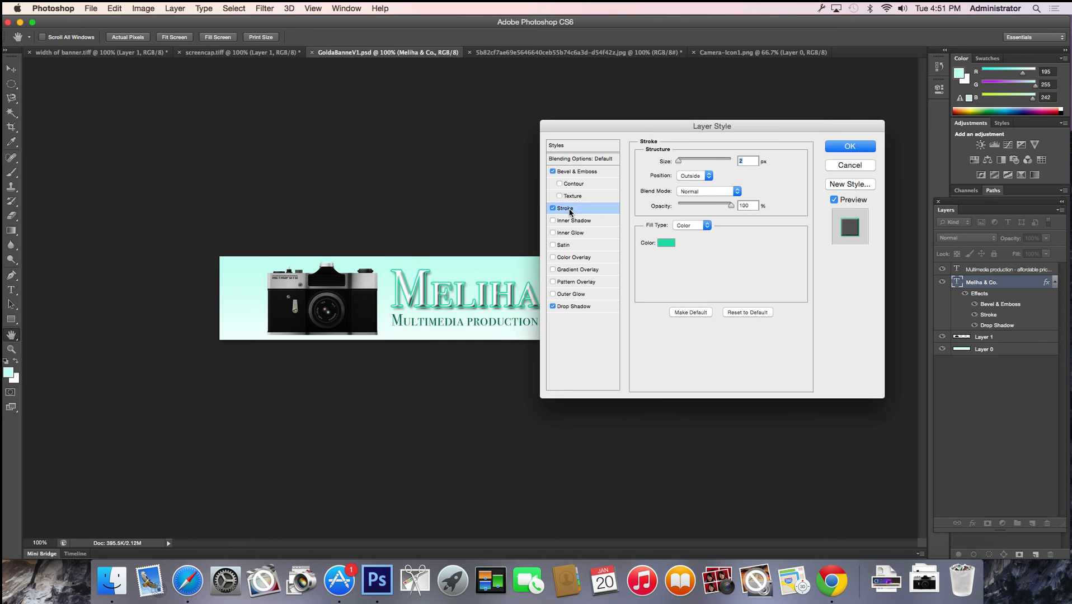
{"action": "left_click", "coordinate": [666, 243]}
{"action": "left_click", "coordinate": [489, 269]}
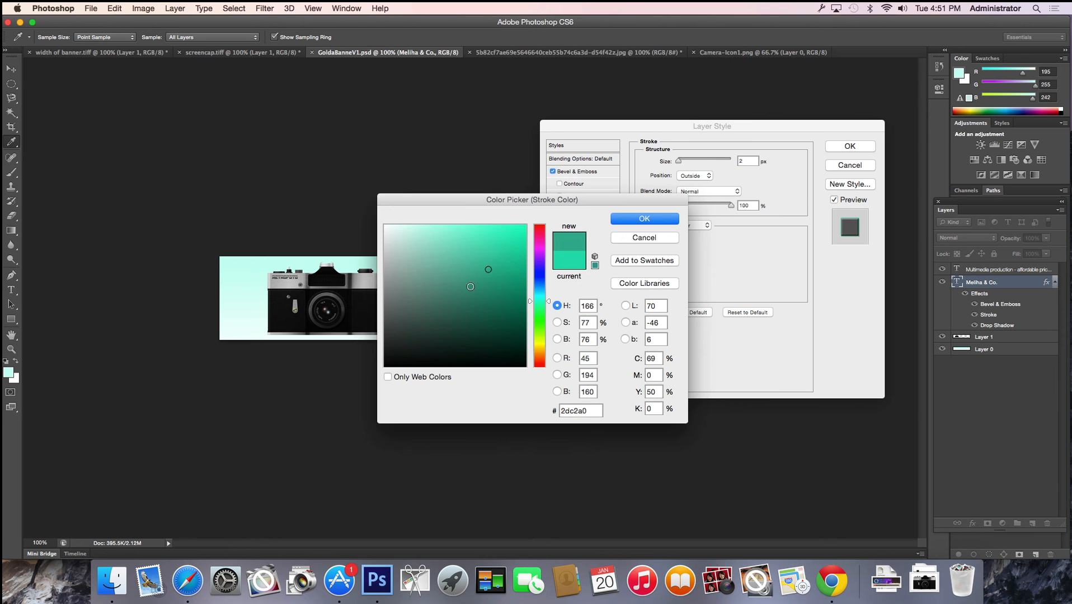
{"action": "left_click_drag", "start_coordinate": [470, 287], "coordinate": [396, 348]}
{"action": "left_click", "coordinate": [632, 218]}
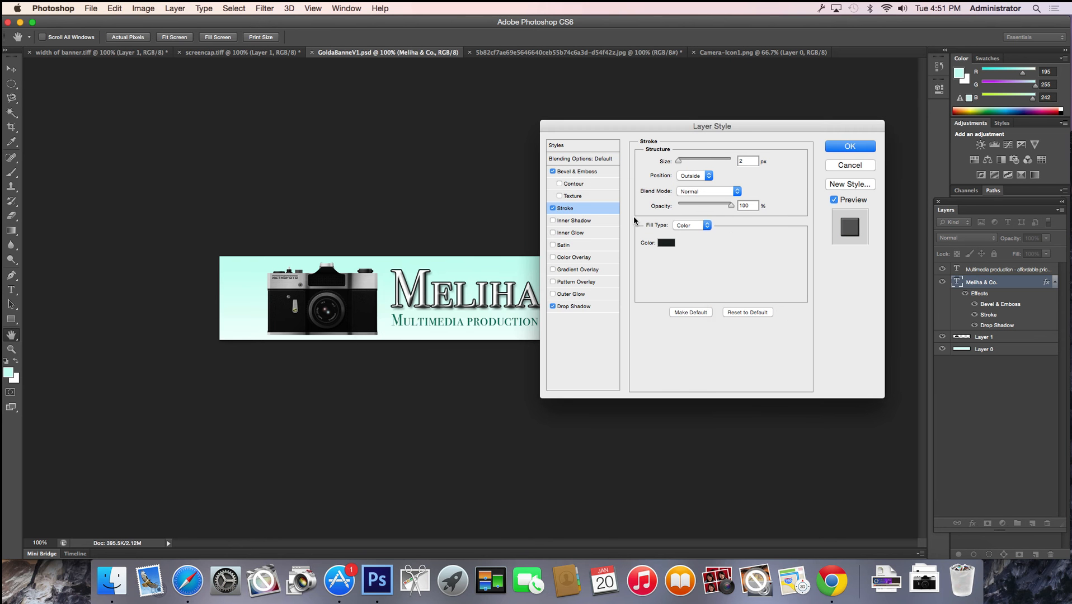
{"action": "left_click", "coordinate": [850, 147]}
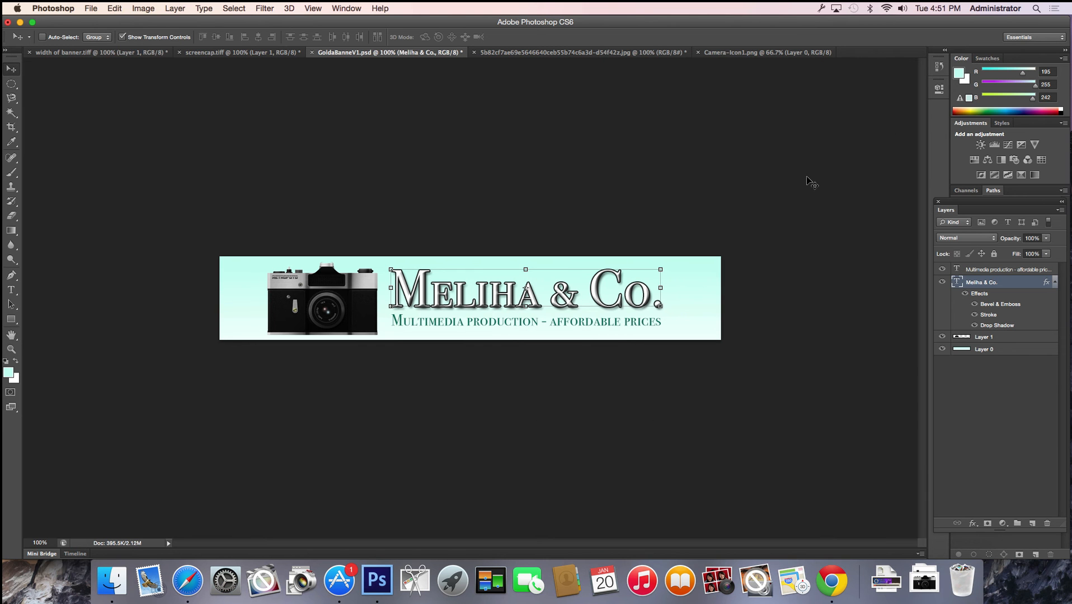
Save the banner to the Desktop as the JPEG copy GoldaBanneV2.jpg
{"action": "left_click", "coordinate": [90, 7]}
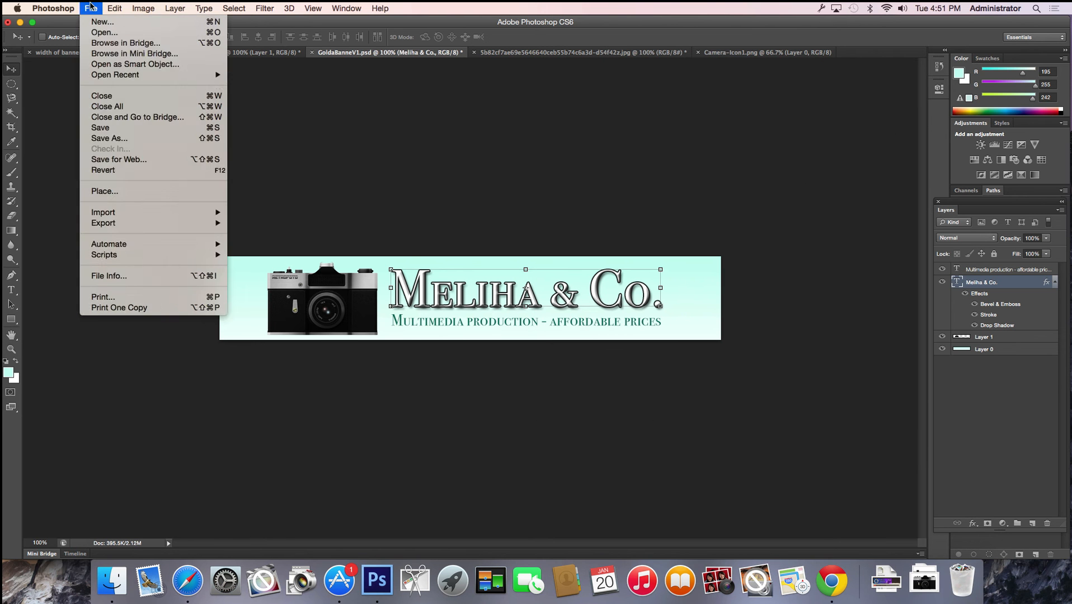
{"action": "left_click", "coordinate": [117, 138]}
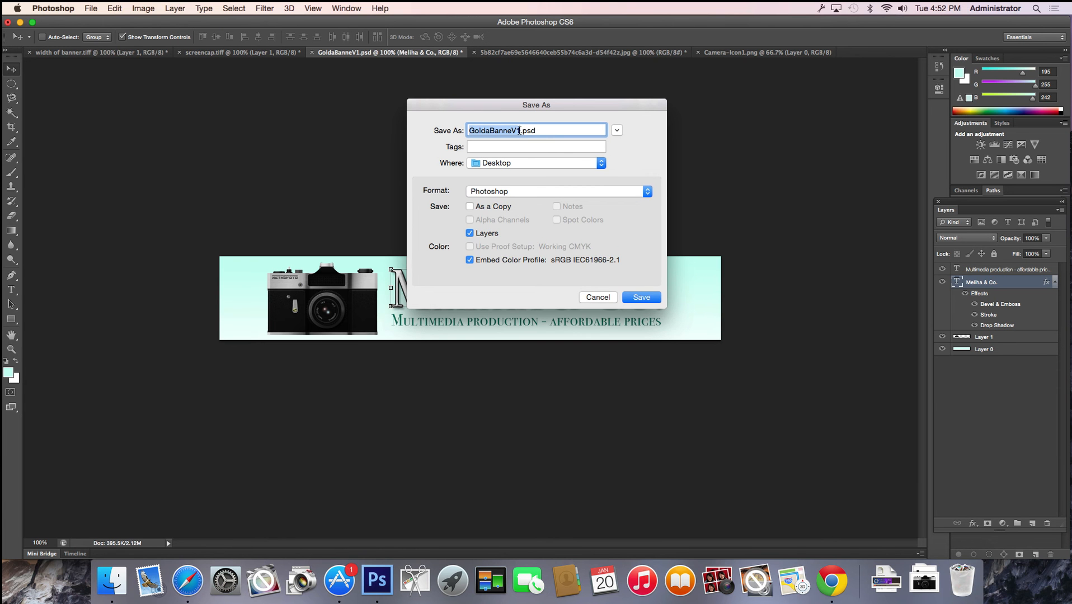
{"action": "left_click", "coordinate": [503, 191]}
{"action": "left_click", "coordinate": [481, 263]}
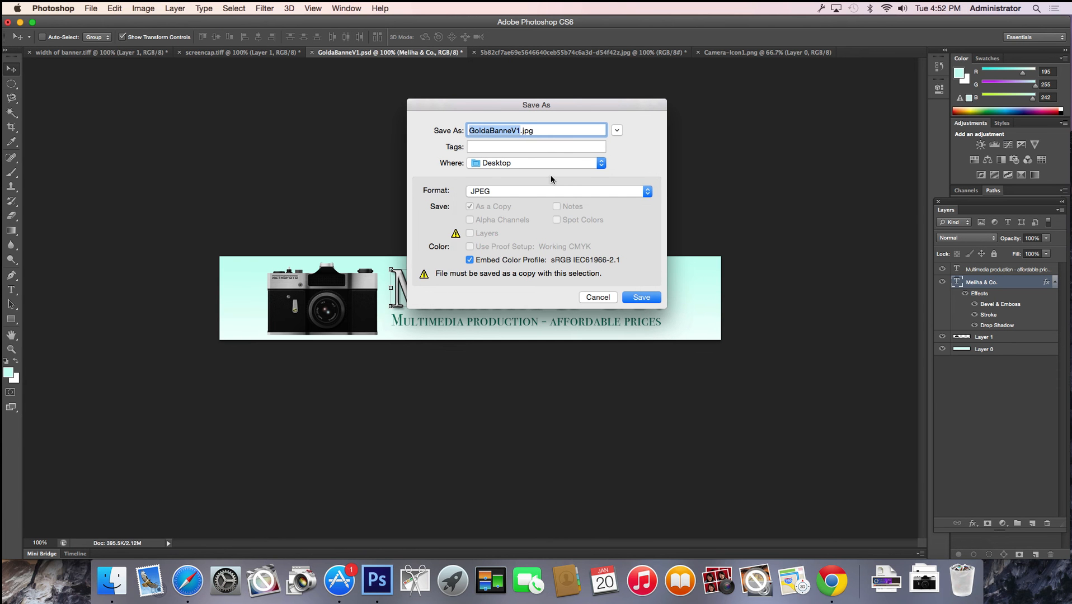
{"action": "left_click", "coordinate": [519, 128]}
{"action": "key", "text": "Return"}
{"action": "left_click", "coordinate": [613, 212]}
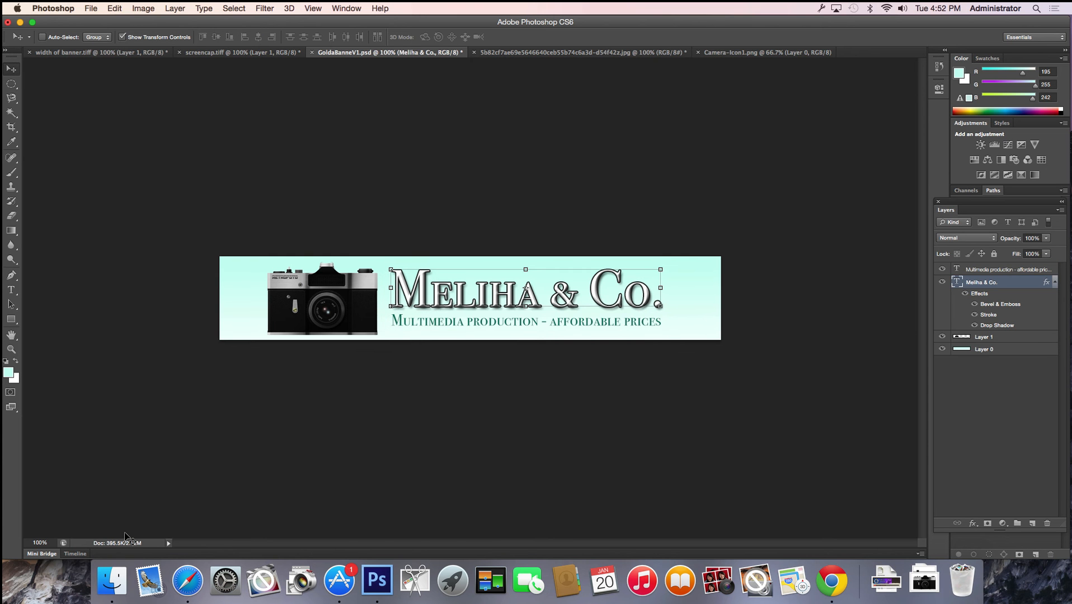
{"action": "left_click", "coordinate": [187, 580]}
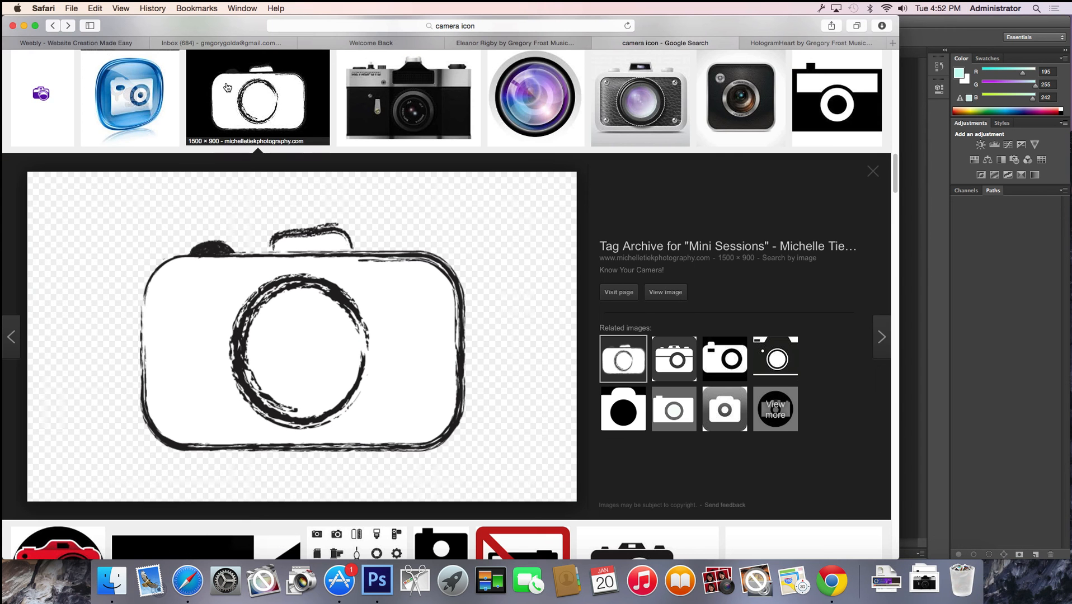
Delete the old photostore logo image from the Weebly header, keeping the CHRONOS MEDIA title
{"action": "left_click", "coordinate": [96, 43]}
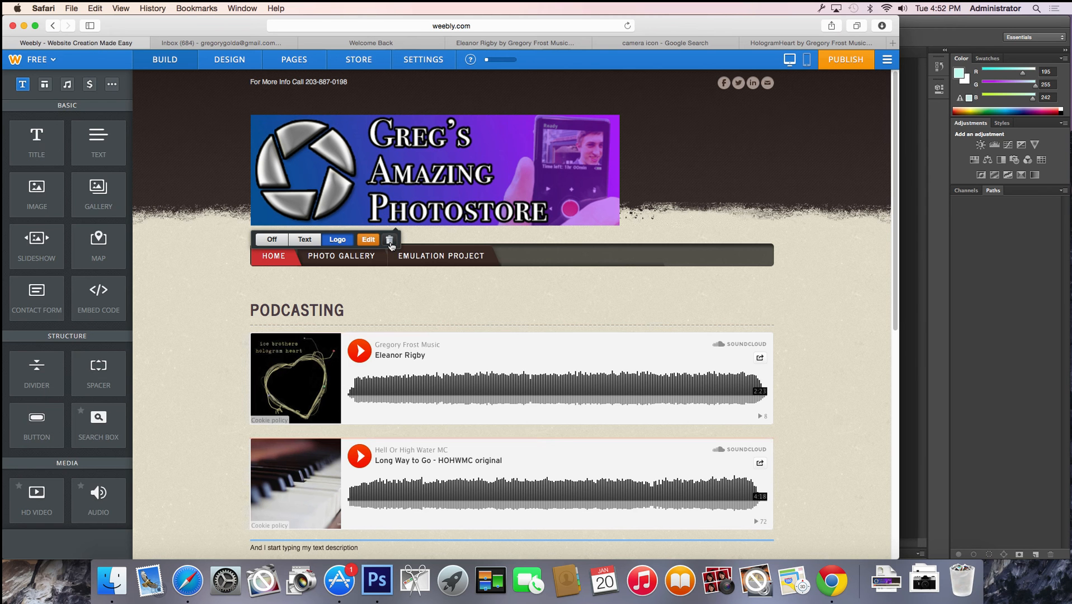
{"action": "left_click", "coordinate": [389, 240]}
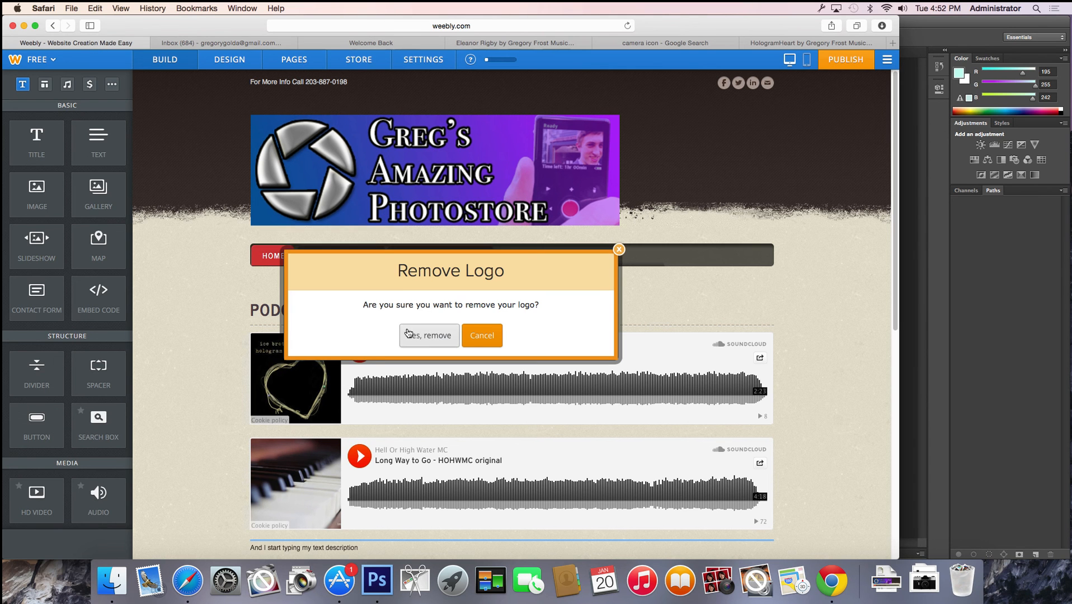
{"action": "left_click", "coordinate": [429, 335]}
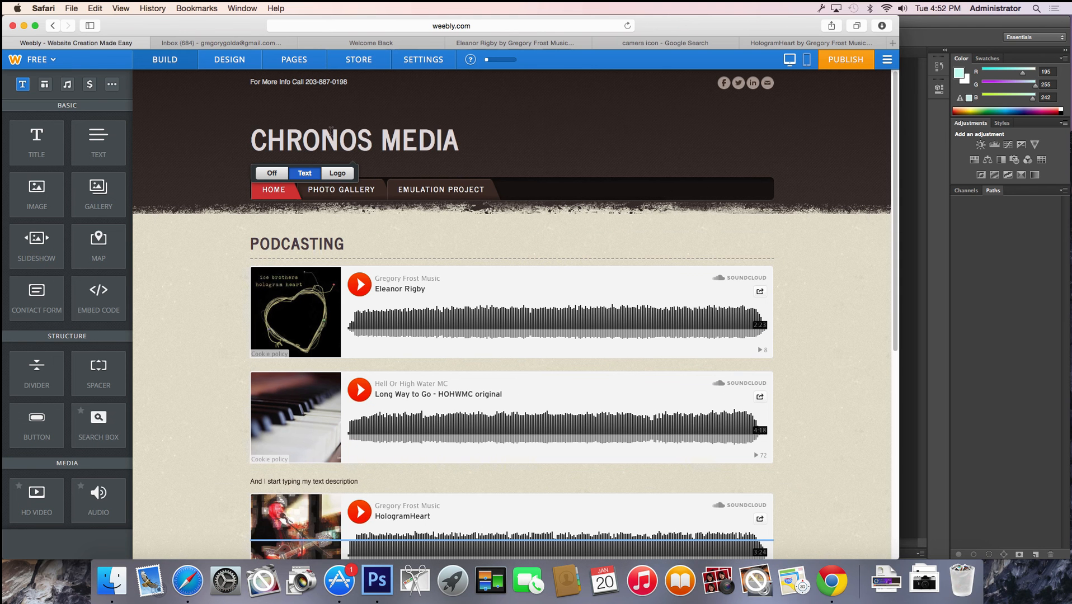
{"action": "left_click", "coordinate": [337, 174]}
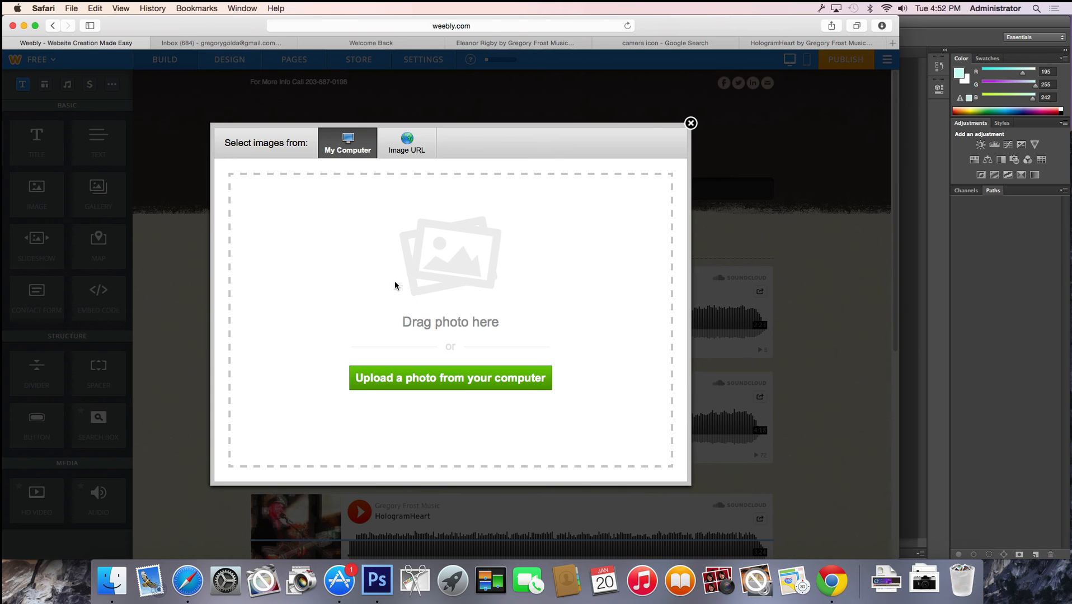
Upload GoldaBanneV2.jpg from the Desktop as the new header logo
{"action": "left_click", "coordinate": [122, 580]}
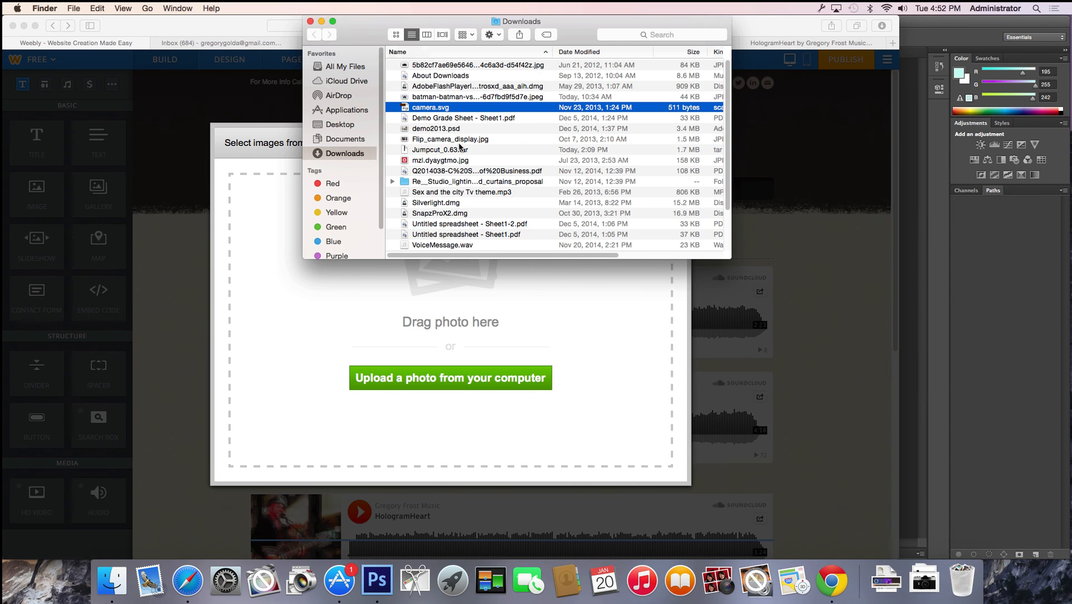
{"action": "left_click", "coordinate": [337, 125]}
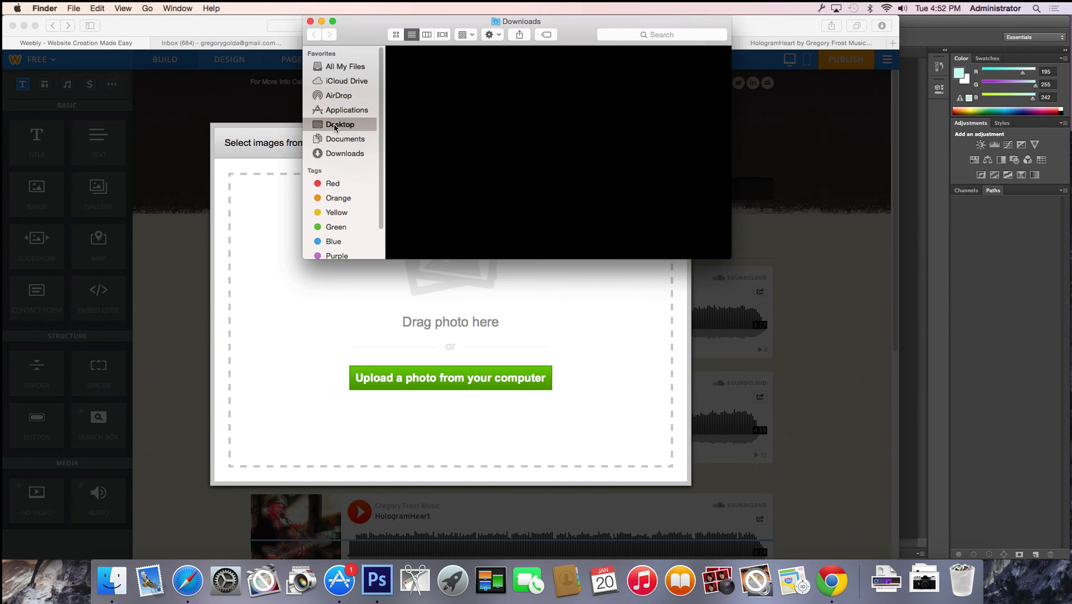
{"action": "left_click", "coordinate": [427, 91]}
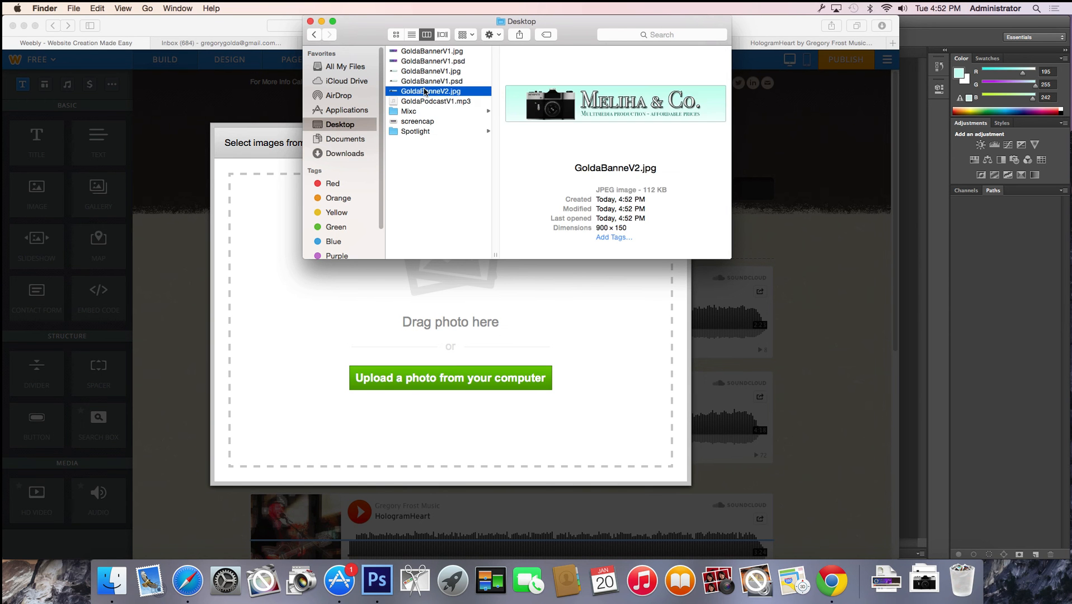
{"action": "left_click_drag", "start_coordinate": [425, 95], "coordinate": [433, 288]}
{"action": "left_click", "coordinate": [221, 263]}
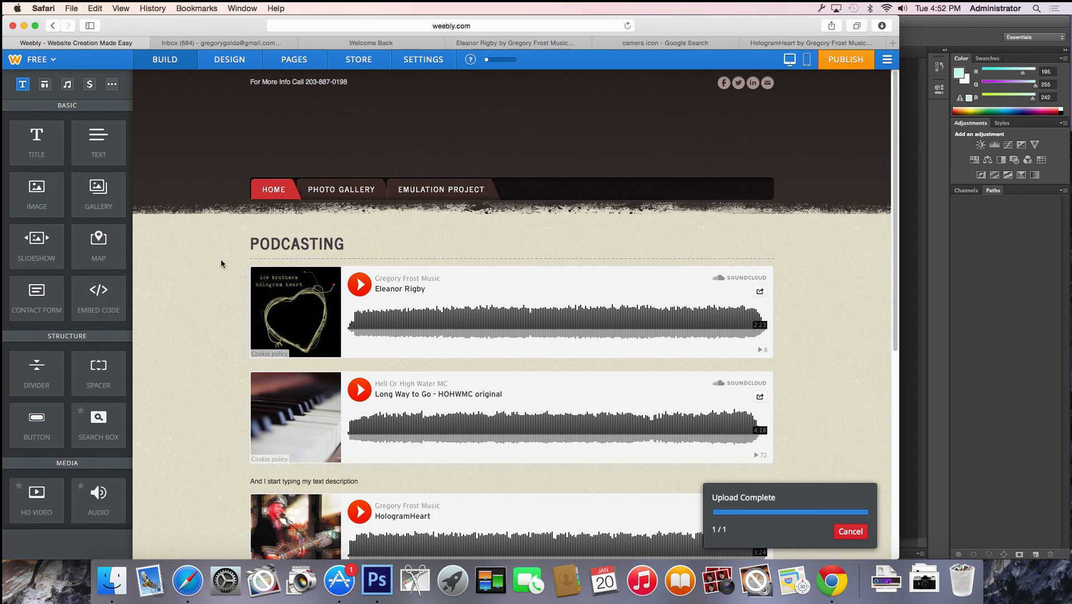
Enlarge the logo to about 925 × 154 px and save it
{"action": "left_click", "coordinate": [472, 167]}
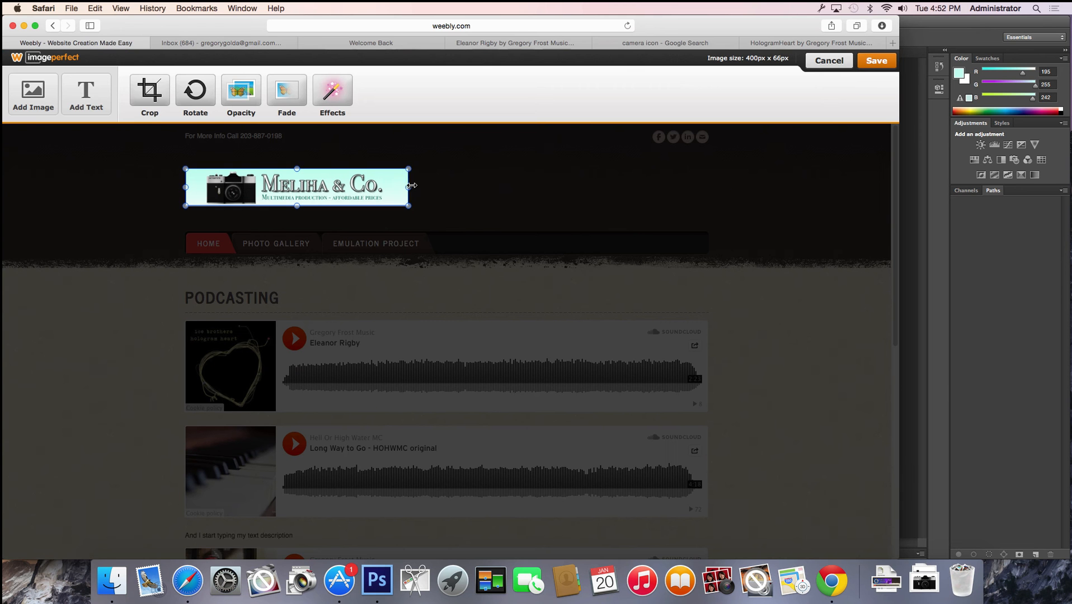
{"action": "left_click_drag", "start_coordinate": [409, 207], "coordinate": [701, 286]}
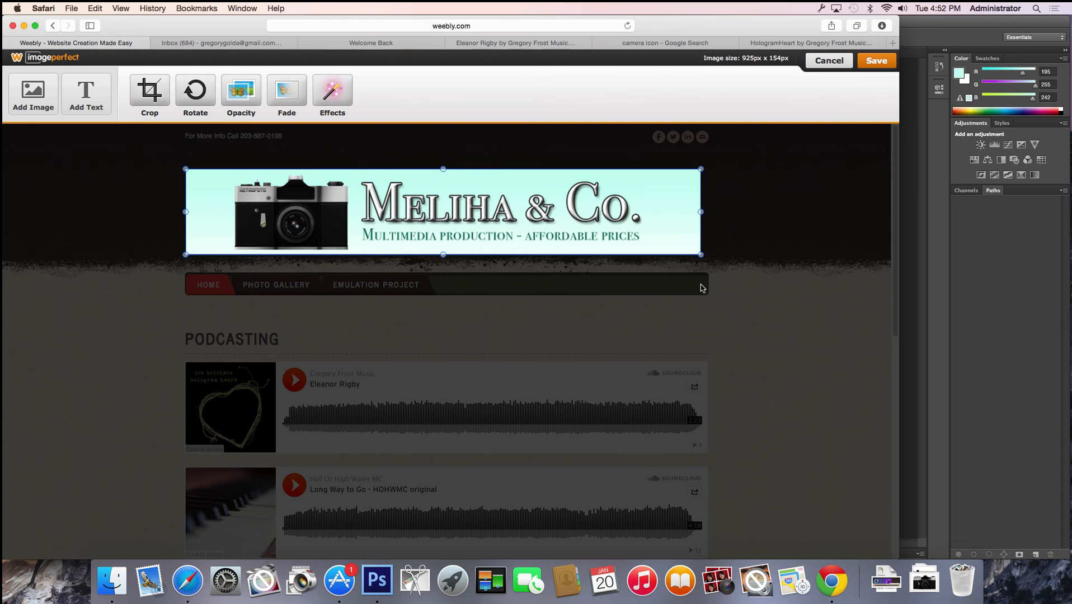
{"action": "left_click", "coordinate": [876, 61]}
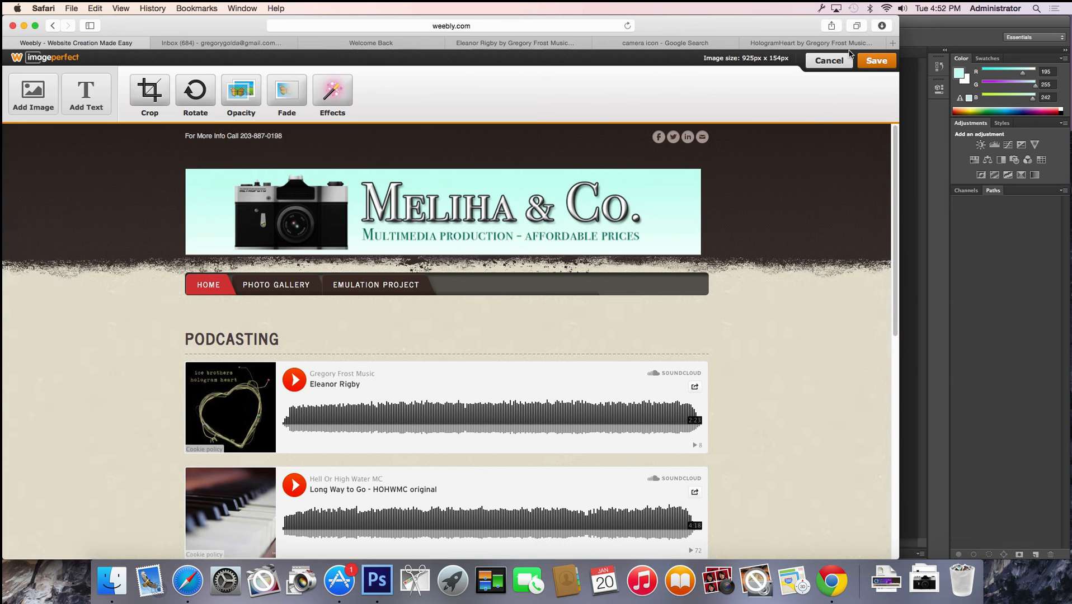